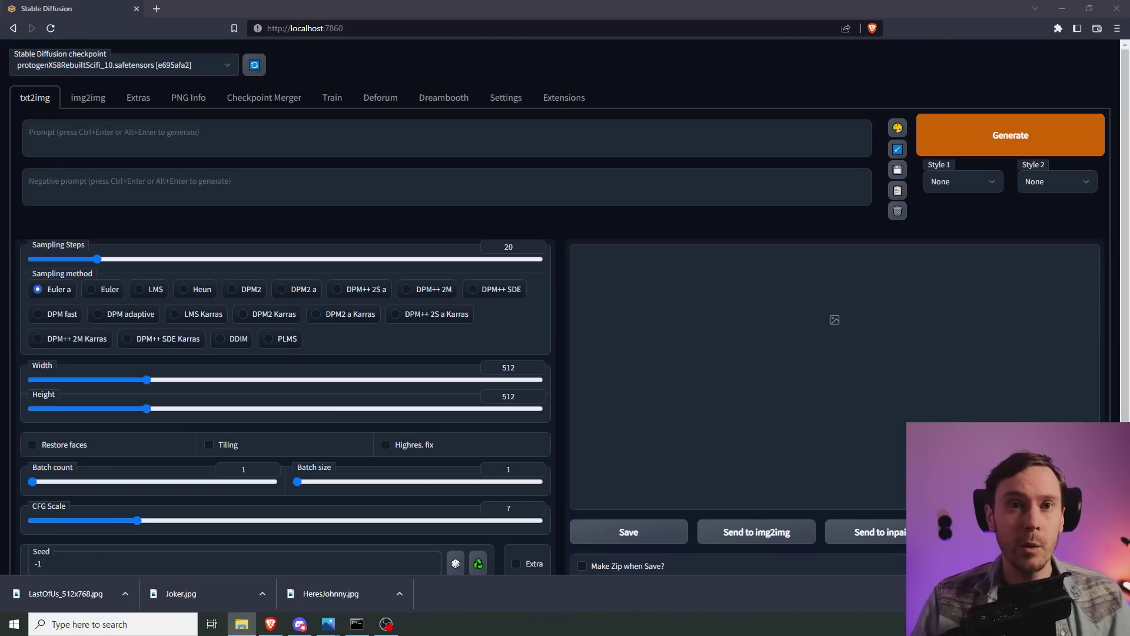
- View LastOfUs_512x768.jpg at 100% size in Photos, then close the viewer
{"action": "scroll", "coordinate": [217, 308], "scroll_direction": "down", "scroll_amount": 3}
{"action": "key", "text": "alt+Tab"}
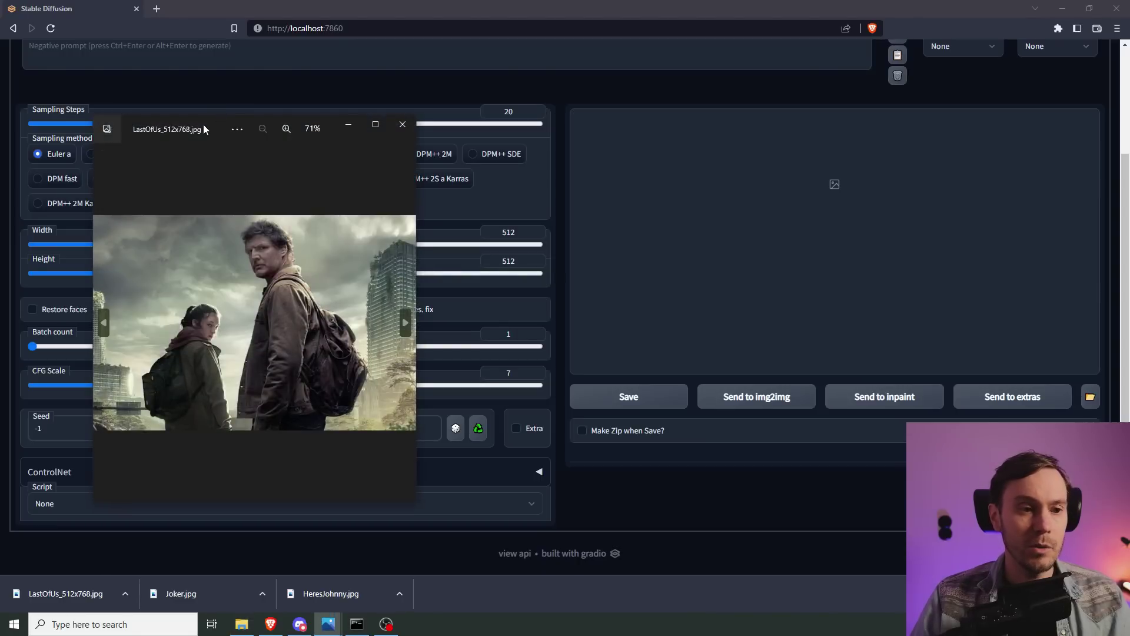
{"action": "left_click_drag", "start_coordinate": [207, 125], "coordinate": [514, 60]}
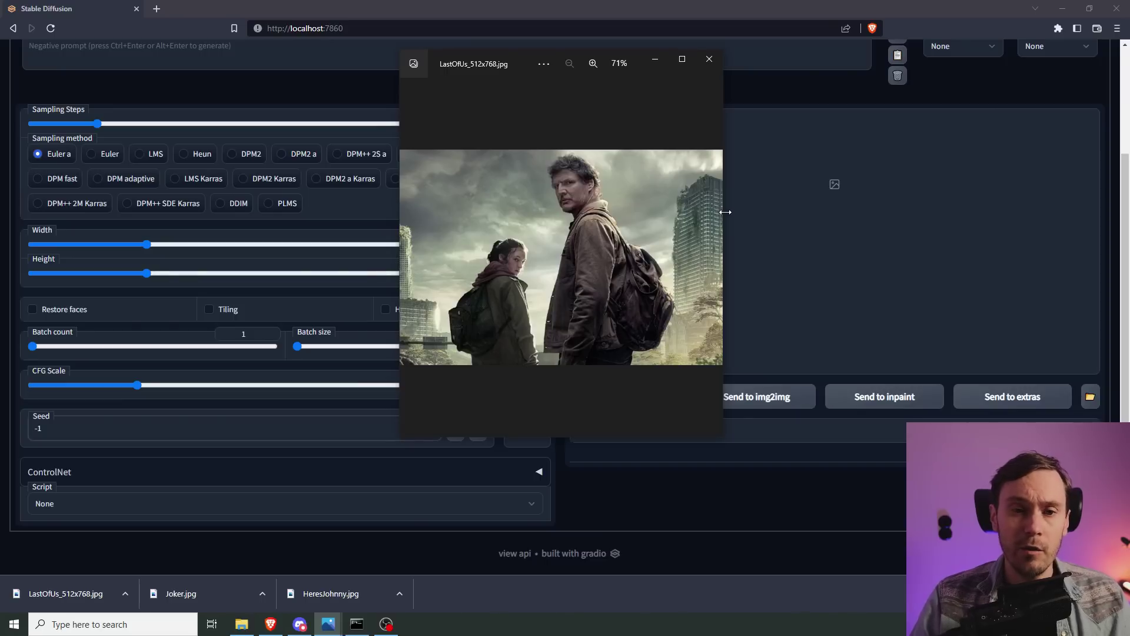
{"action": "left_click_drag", "start_coordinate": [725, 212], "coordinate": [875, 213]}
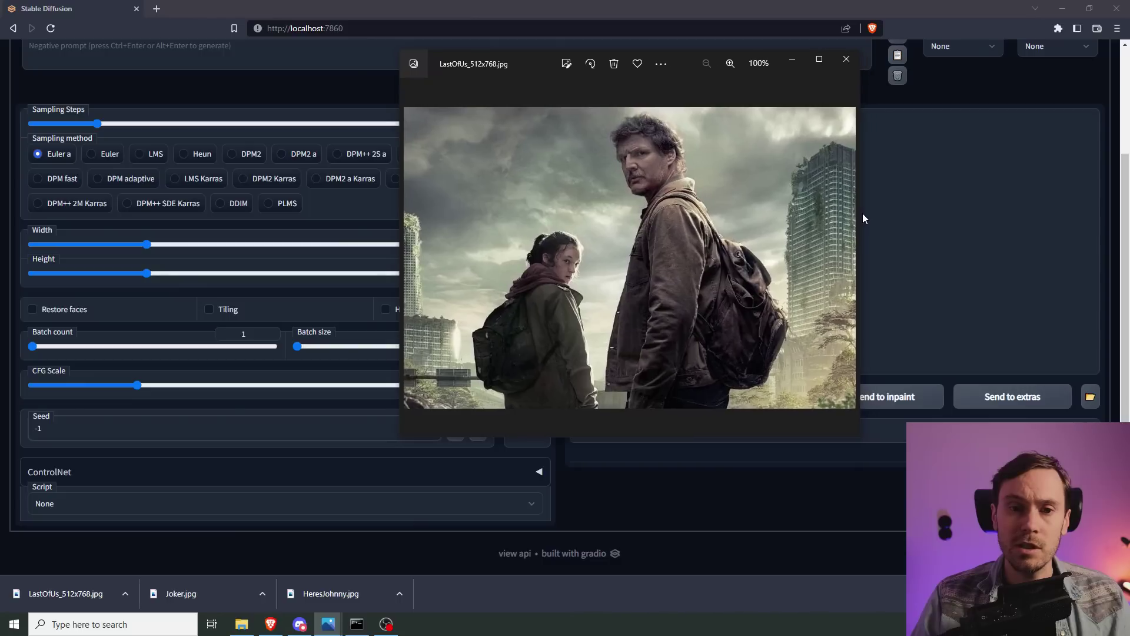
{"action": "left_click_drag", "start_coordinate": [682, 60], "coordinate": [648, 79]}
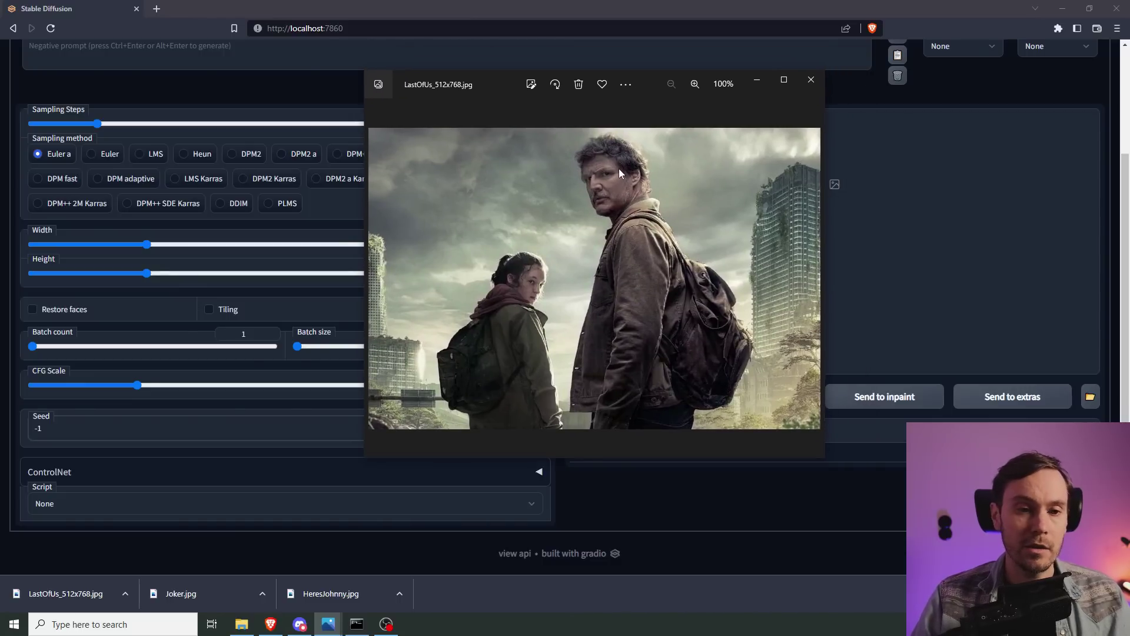
{"action": "key", "text": "alt+F4"}
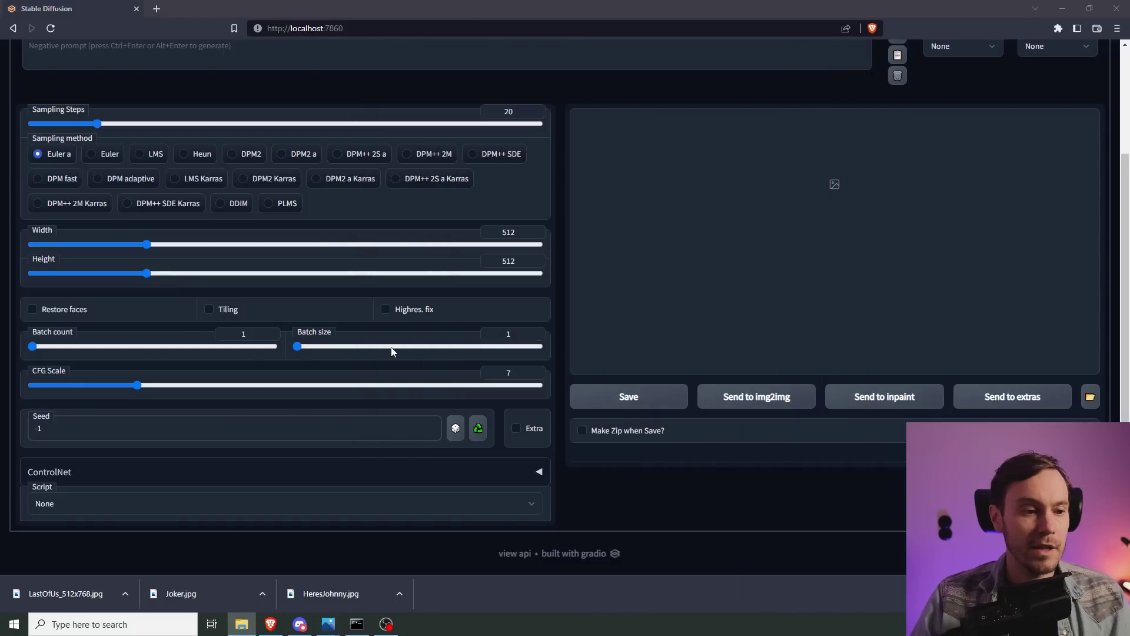
- Load the Last of Us photo into ControlNet and set the sizes to 768×512
{"action": "left_click", "coordinate": [63, 473]}
{"action": "scroll", "coordinate": [166, 456], "scroll_direction": "down", "scroll_amount": 6}
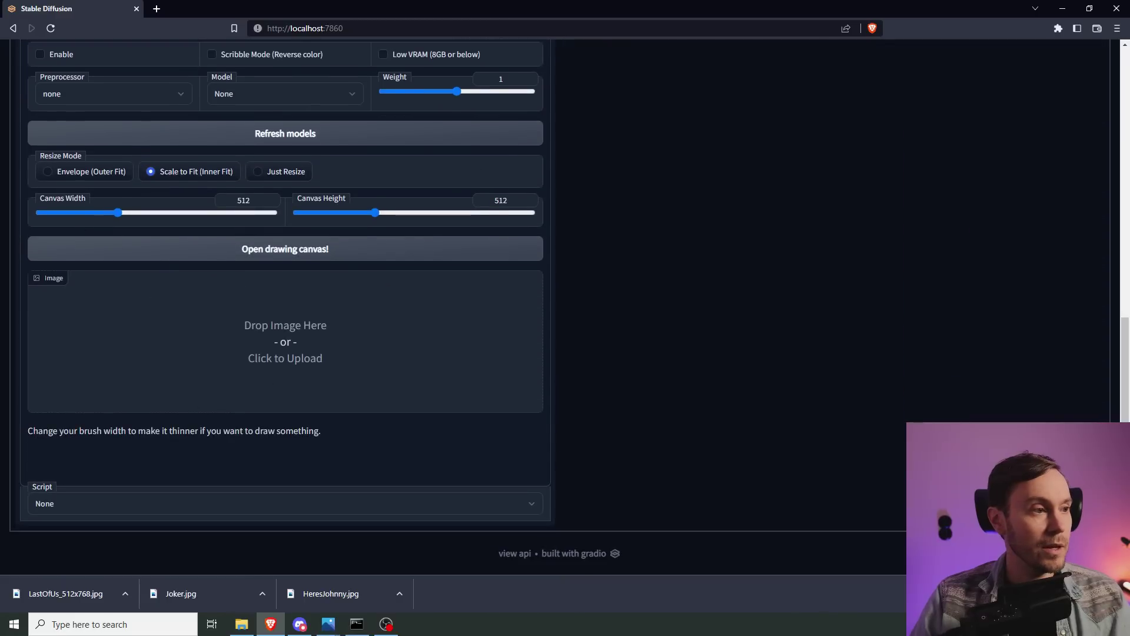
{"action": "left_click_drag", "start_coordinate": [65, 594], "coordinate": [259, 353]}
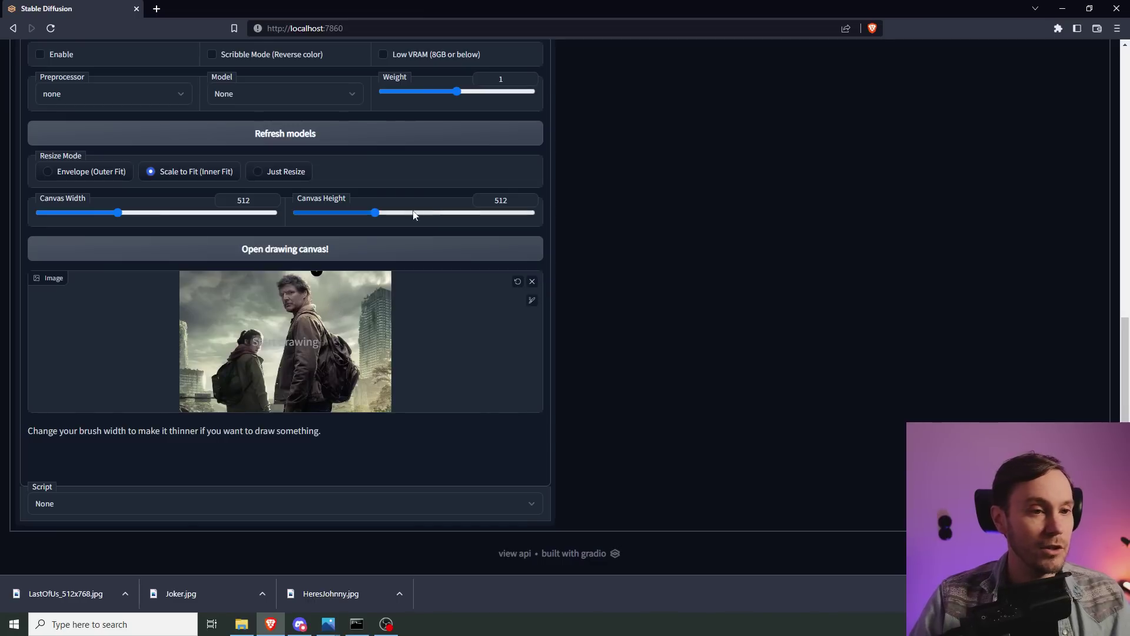
{"action": "left_click_drag", "start_coordinate": [374, 213], "coordinate": [455, 213]}
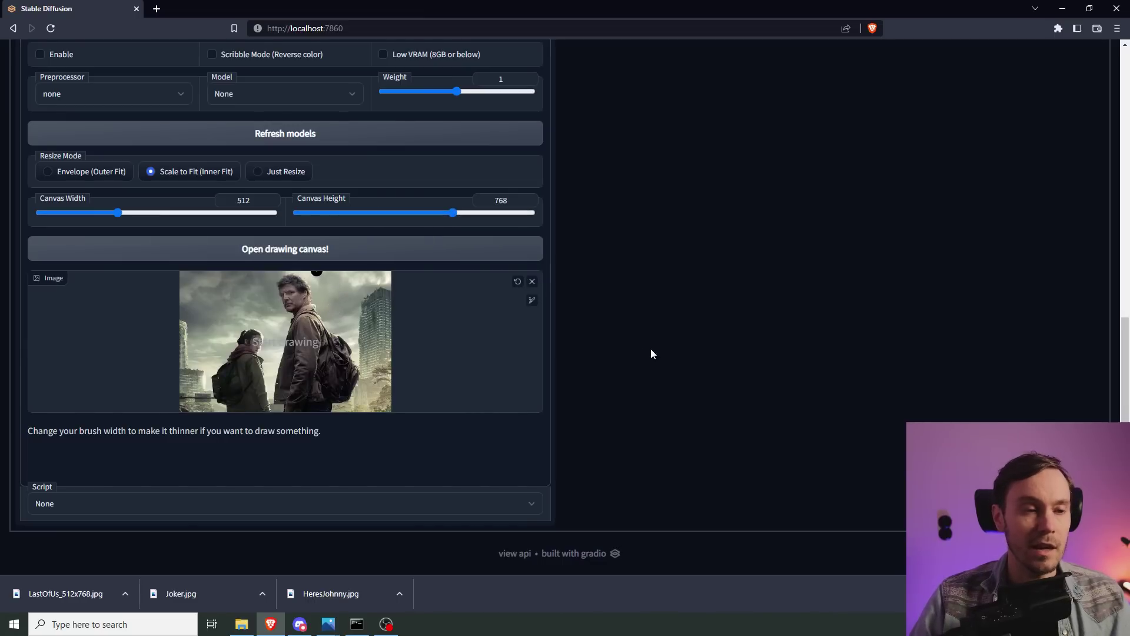
{"action": "scroll", "coordinate": [637, 346], "scroll_direction": "up", "scroll_amount": 8}
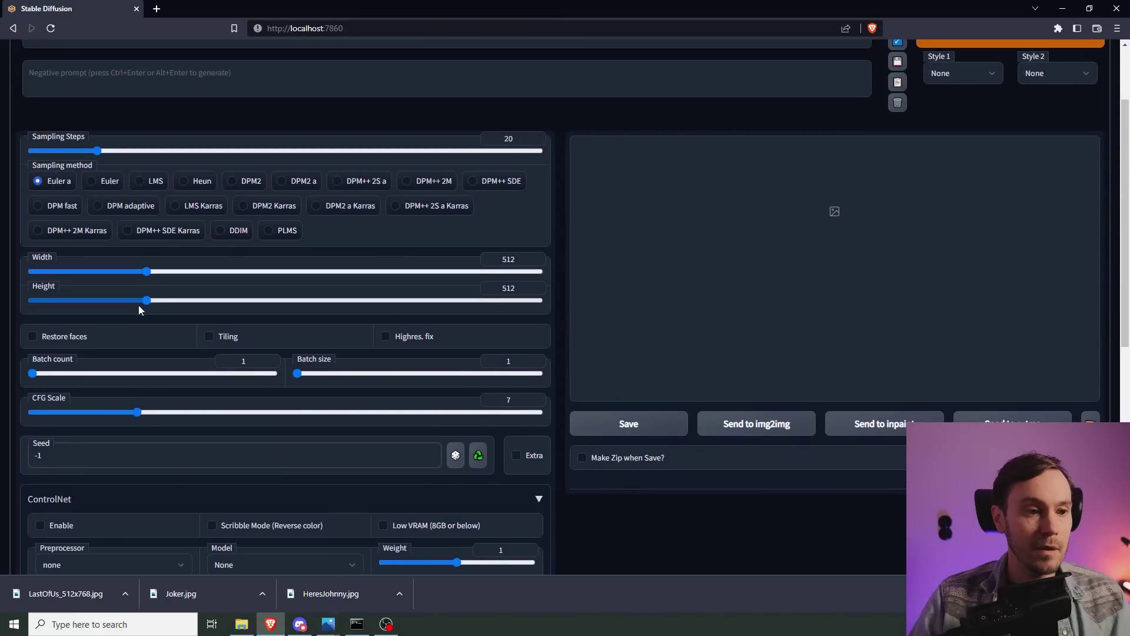
{"action": "left_click_drag", "start_coordinate": [147, 271], "coordinate": [212, 274]}
{"action": "scroll", "coordinate": [293, 310], "scroll_direction": "down", "scroll_amount": 6}
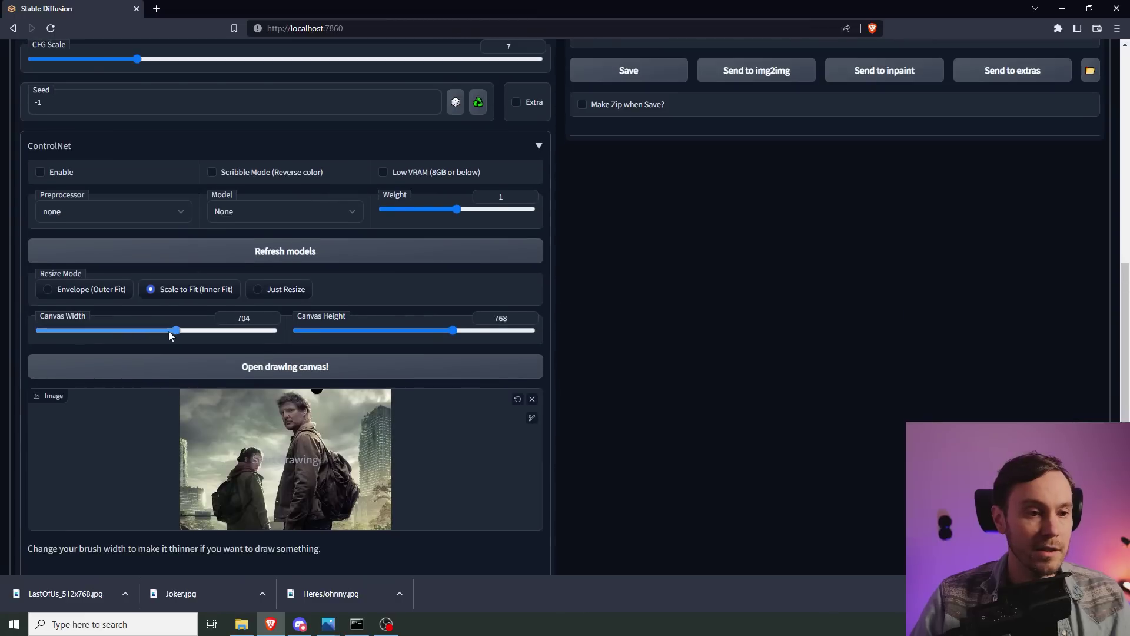
{"action": "left_click_drag", "start_coordinate": [451, 332], "coordinate": [419, 334]}
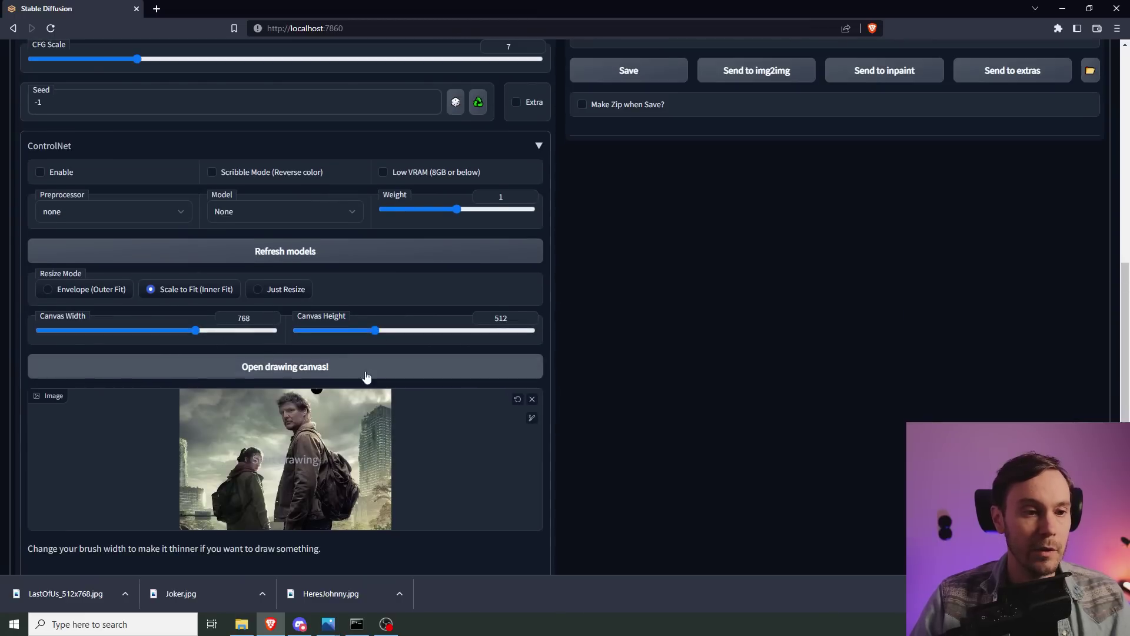
{"action": "scroll", "coordinate": [625, 442], "scroll_direction": "up", "scroll_amount": 3}
{"action": "scroll", "coordinate": [623, 441], "scroll_direction": "up", "scroll_amount": 4}
{"action": "scroll", "coordinate": [617, 435], "scroll_direction": "down", "scroll_amount": 7}
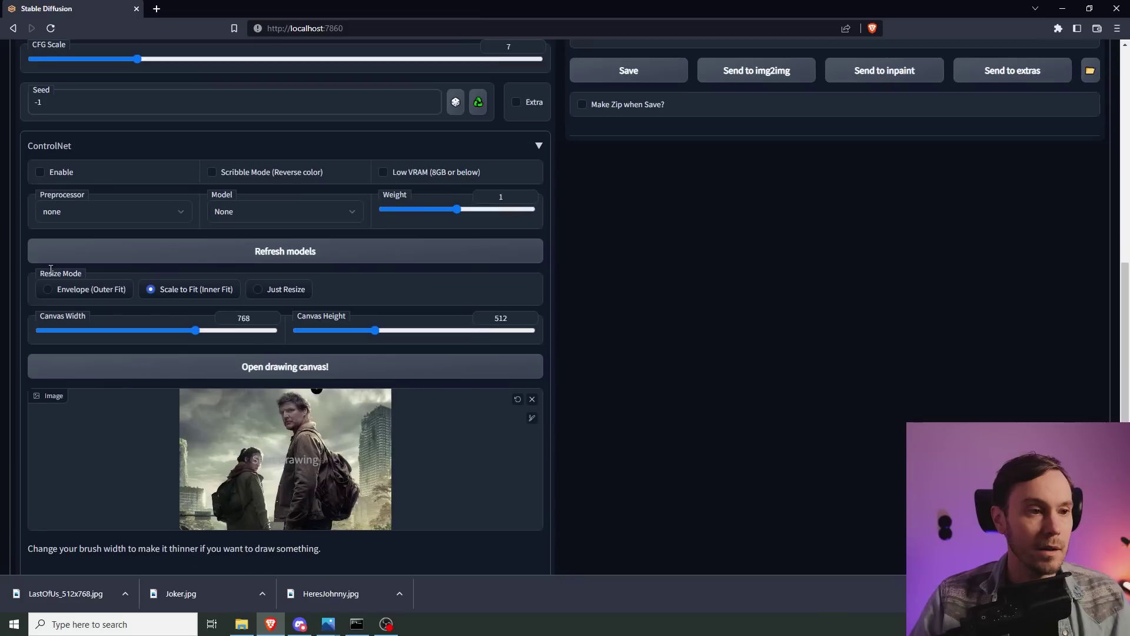
- Enable ControlNet with the canny preprocessor, control_sd15_canny model and Just Resize
{"action": "left_click", "coordinate": [41, 172]}
{"action": "left_click", "coordinate": [187, 211]}
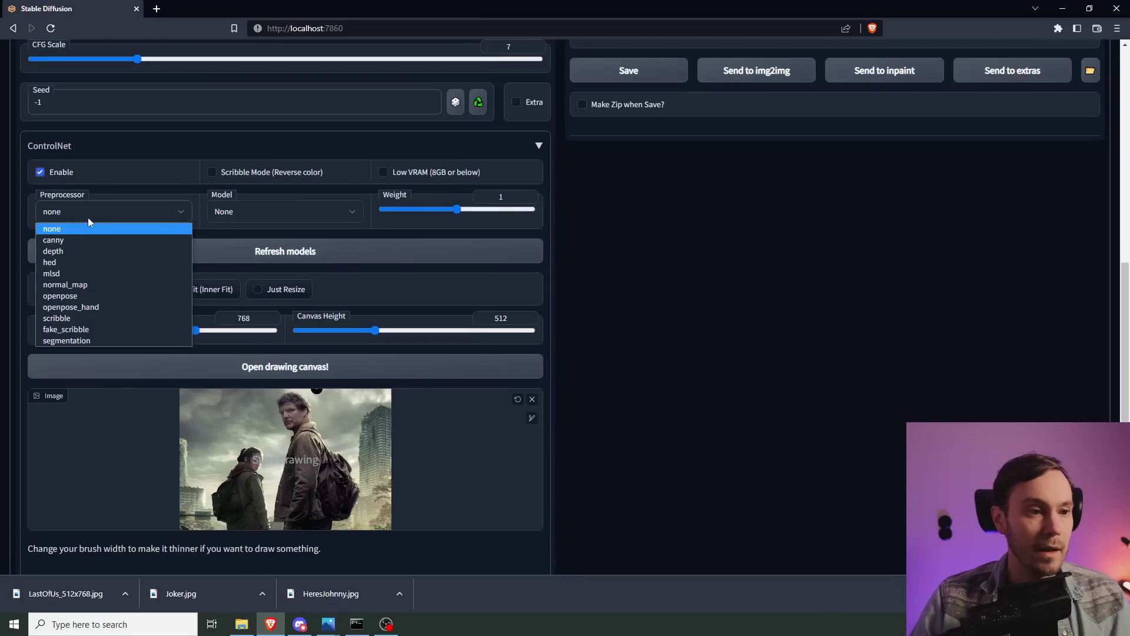
{"action": "left_click", "coordinate": [79, 239]}
{"action": "left_click", "coordinate": [273, 211]}
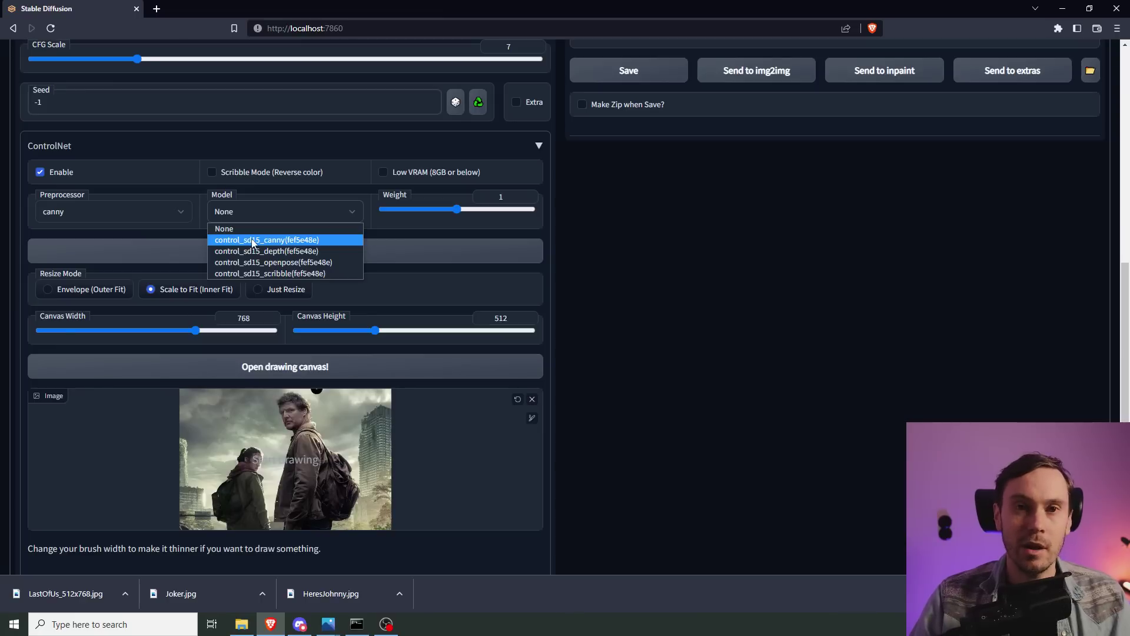
{"action": "left_click", "coordinate": [253, 240]}
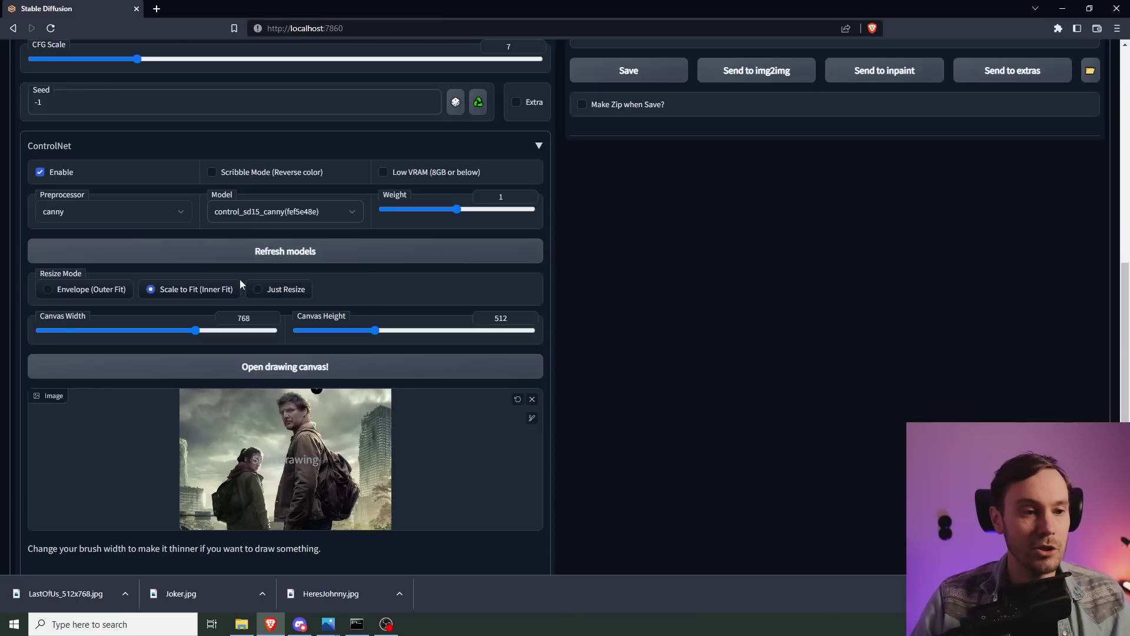
{"action": "left_click", "coordinate": [257, 289]}
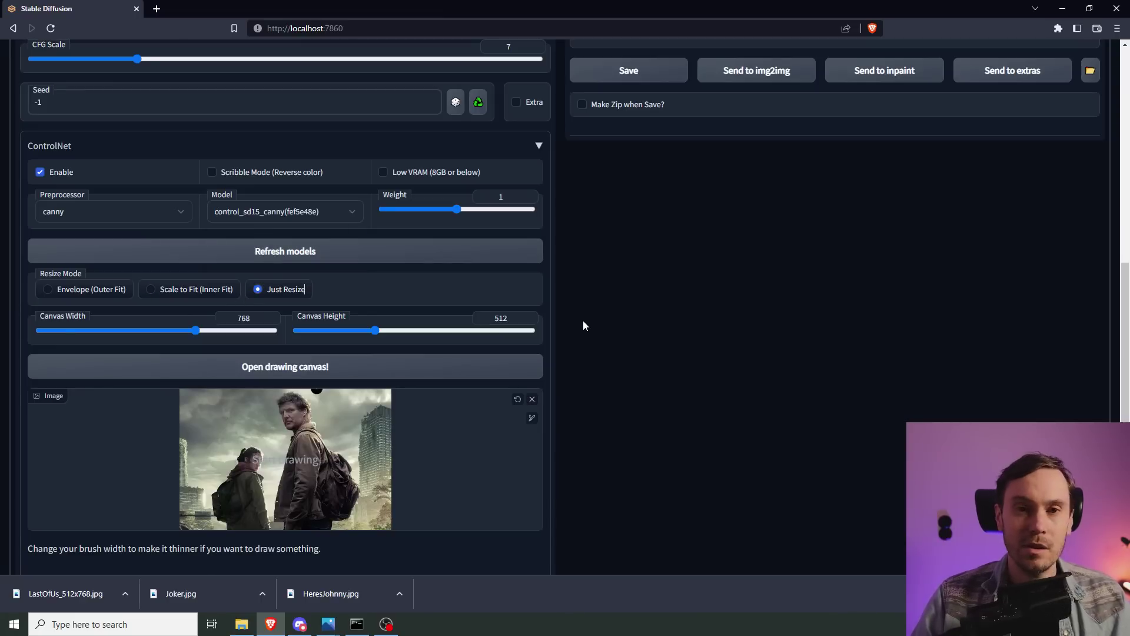
{"action": "scroll", "coordinate": [579, 330], "scroll_direction": "up", "scroll_amount": 2}
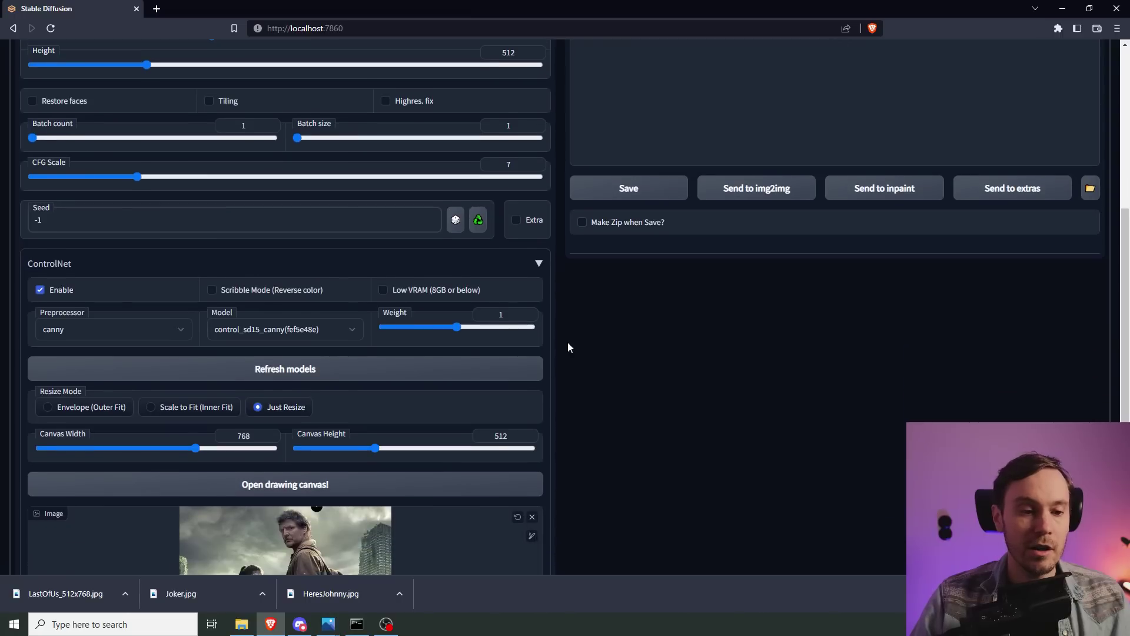
{"action": "scroll", "coordinate": [595, 347], "scroll_direction": "down", "scroll_amount": 2}
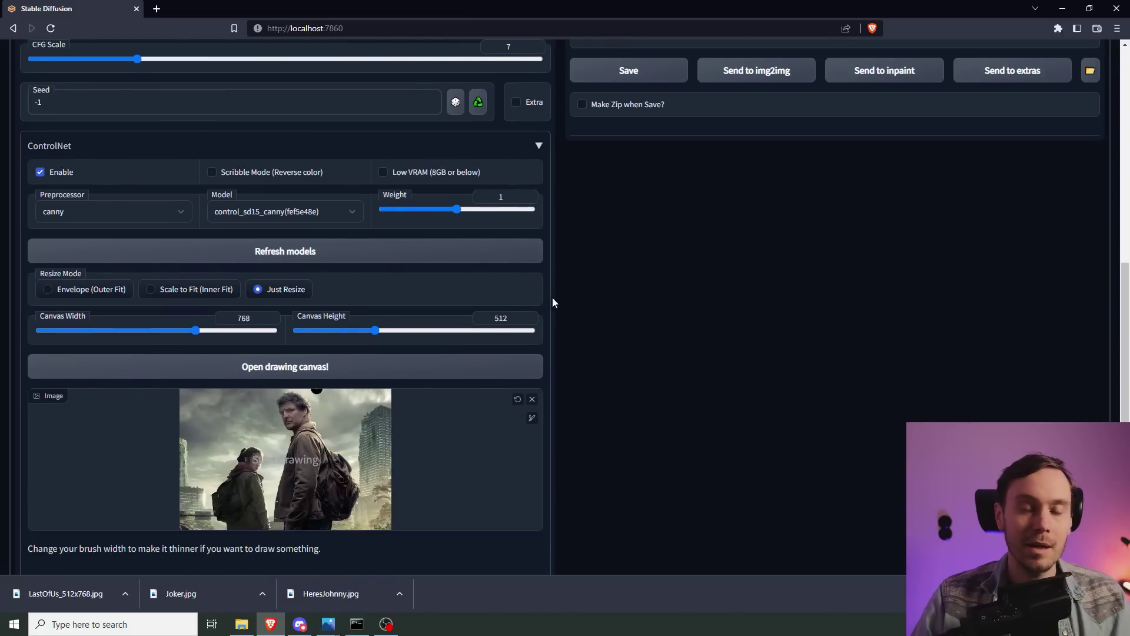
- Raise sampling steps to 25 and apply the dOil prompt style
{"action": "scroll", "coordinate": [553, 290], "scroll_direction": "up", "scroll_amount": 7}
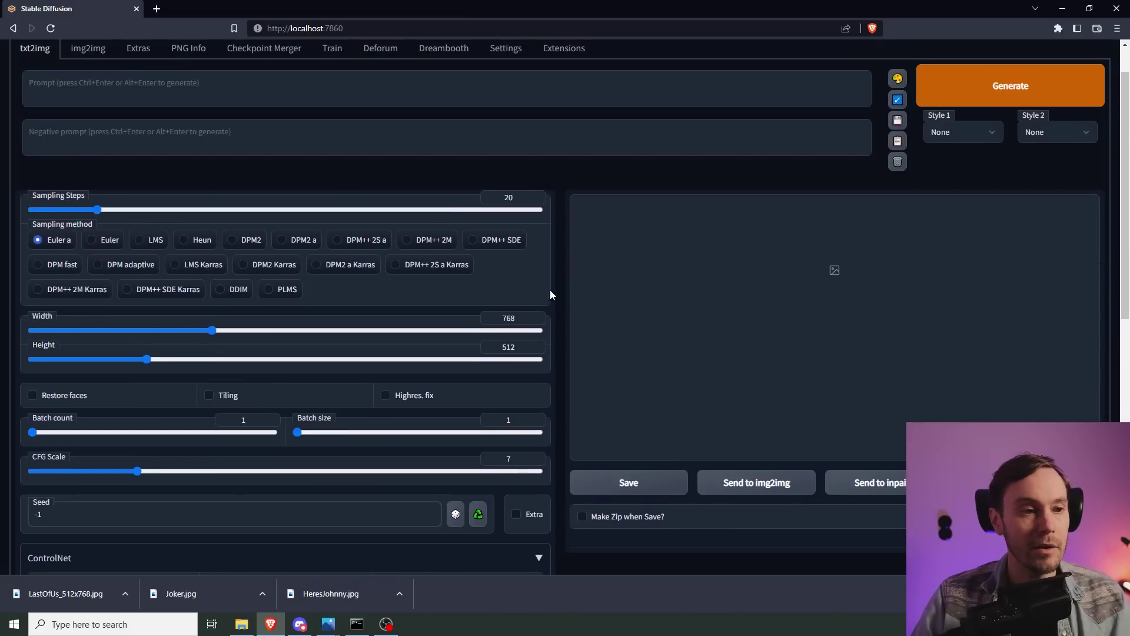
{"action": "scroll", "coordinate": [545, 293], "scroll_direction": "up", "scroll_amount": 1}
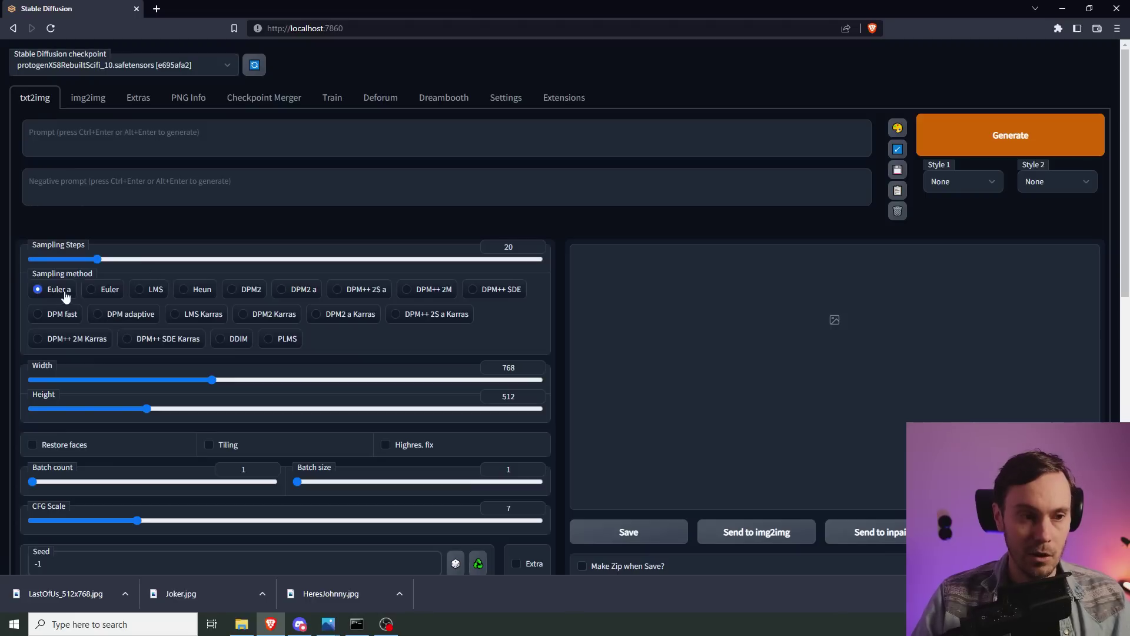
{"action": "left_click_drag", "start_coordinate": [98, 259], "coordinate": [125, 263]}
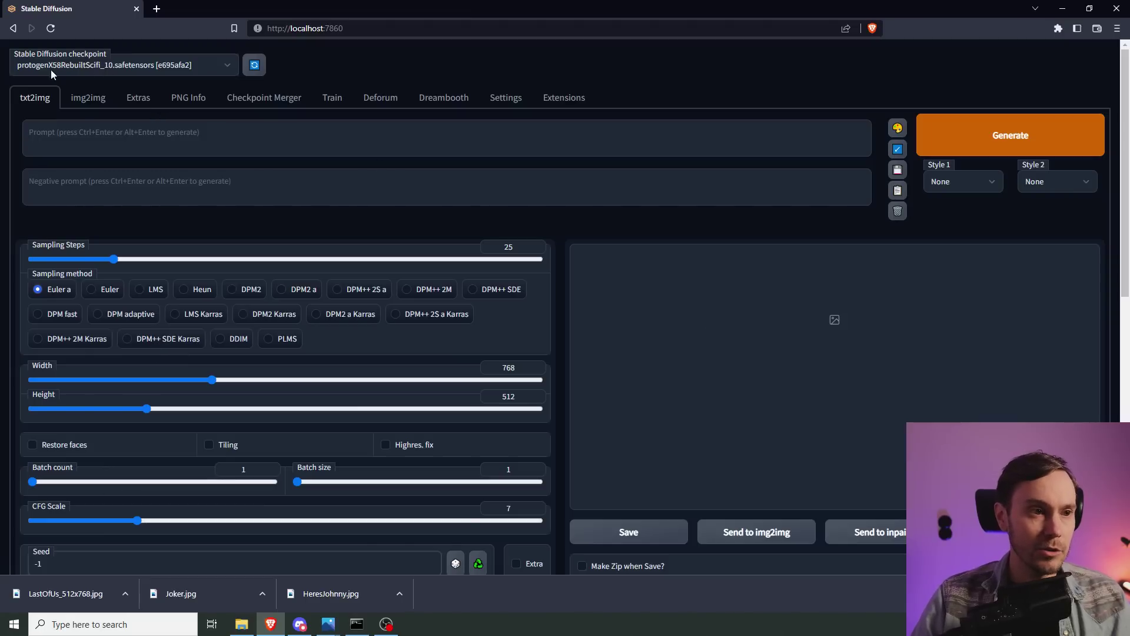
{"action": "left_click", "coordinate": [993, 183]}
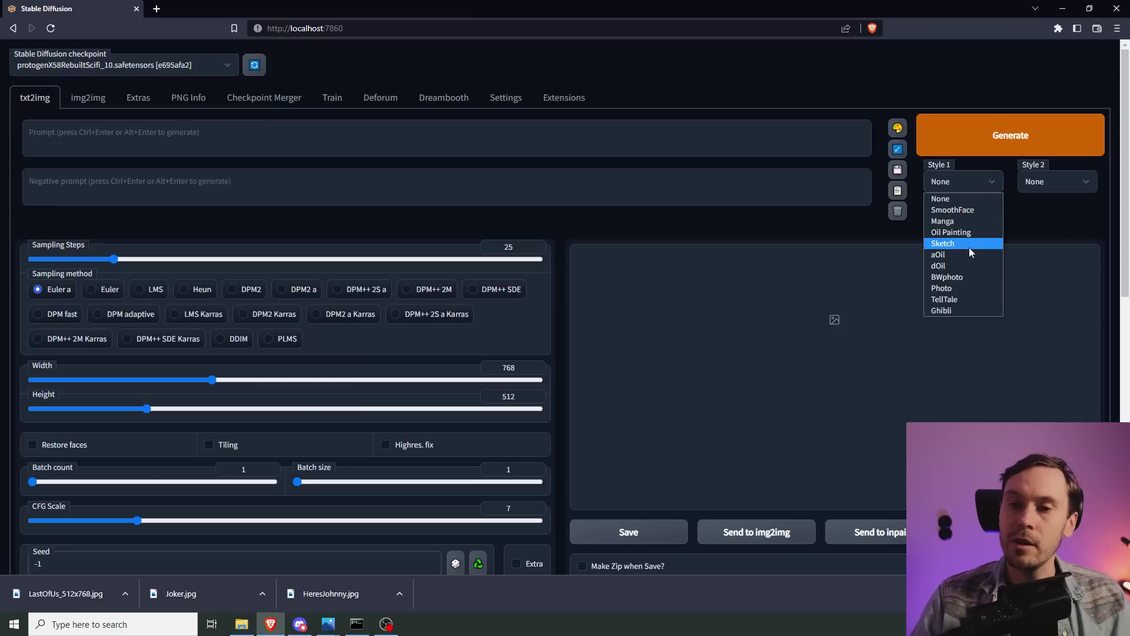
{"action": "left_click", "coordinate": [966, 265]}
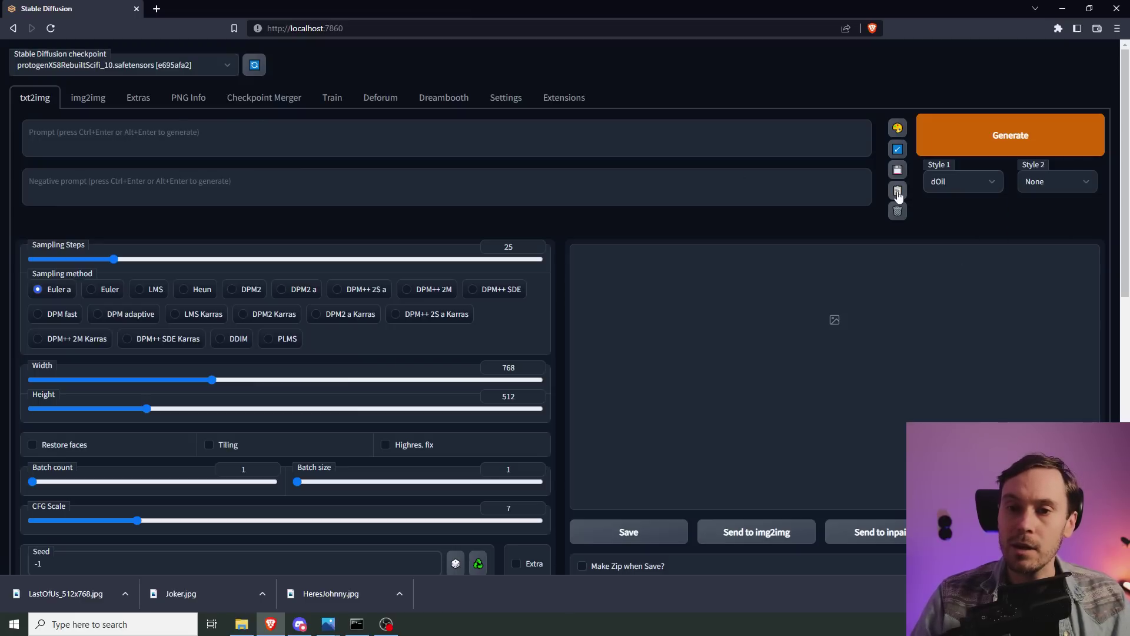
{"action": "left_click", "coordinate": [898, 192]}
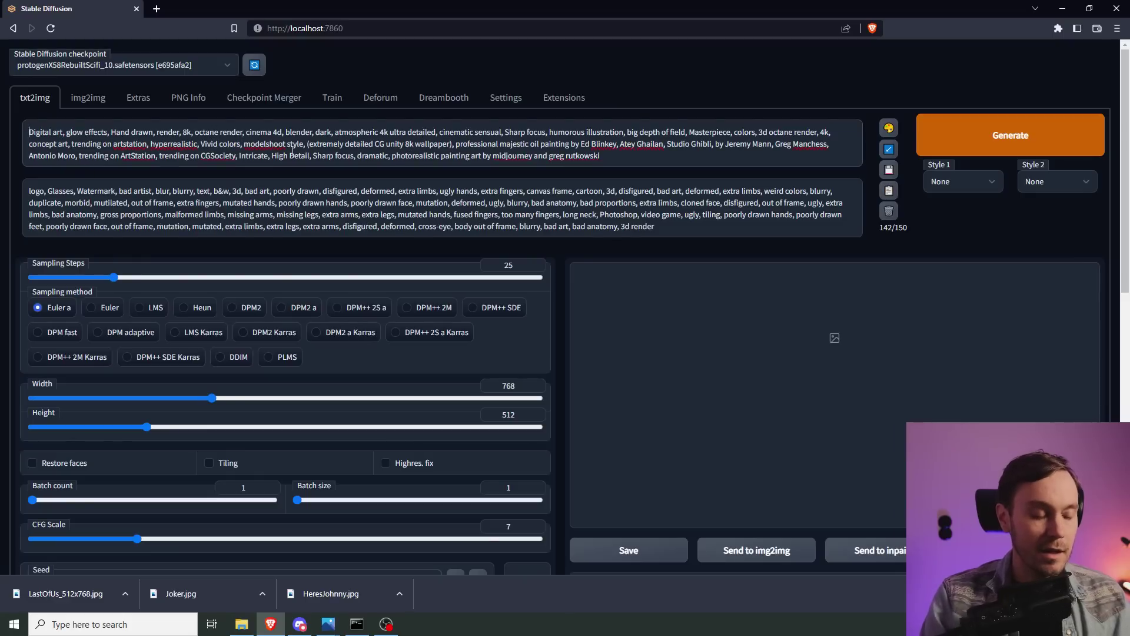
- Prepend 'man woman in futuristic blade runner scifi neon city' to the prompt, weighted 1.4
{"action": "scroll", "coordinate": [552, 322], "scroll_direction": "down", "scroll_amount": 20}
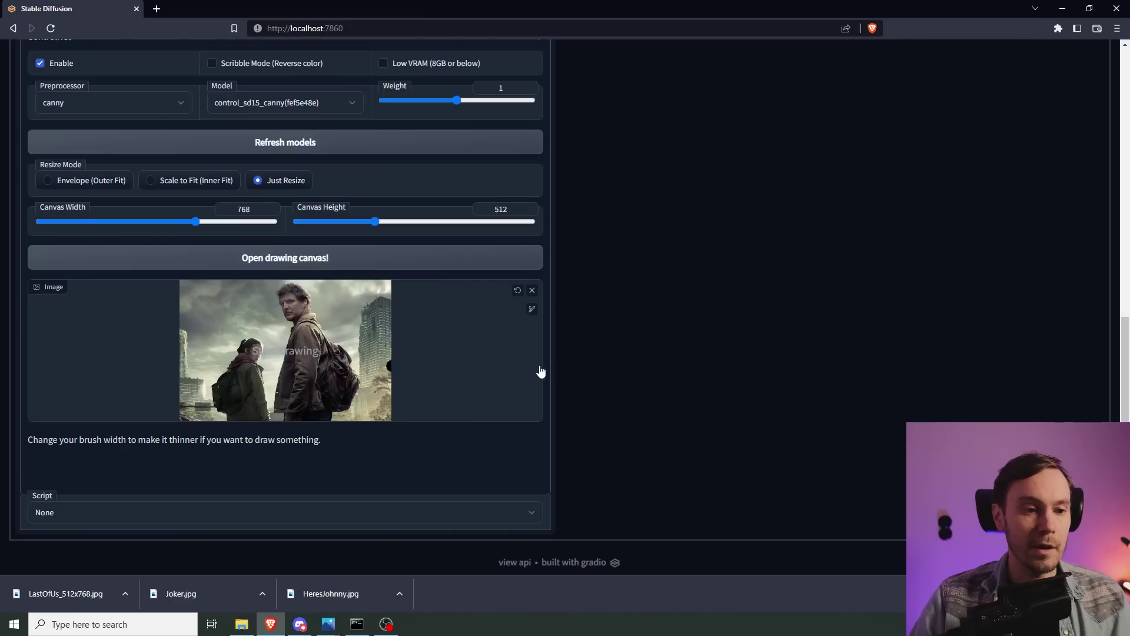
{"action": "scroll", "coordinate": [586, 365], "scroll_direction": "up", "scroll_amount": 20}
{"action": "type", "text": "man woman in futuristic blade runner scifi neon city,"}
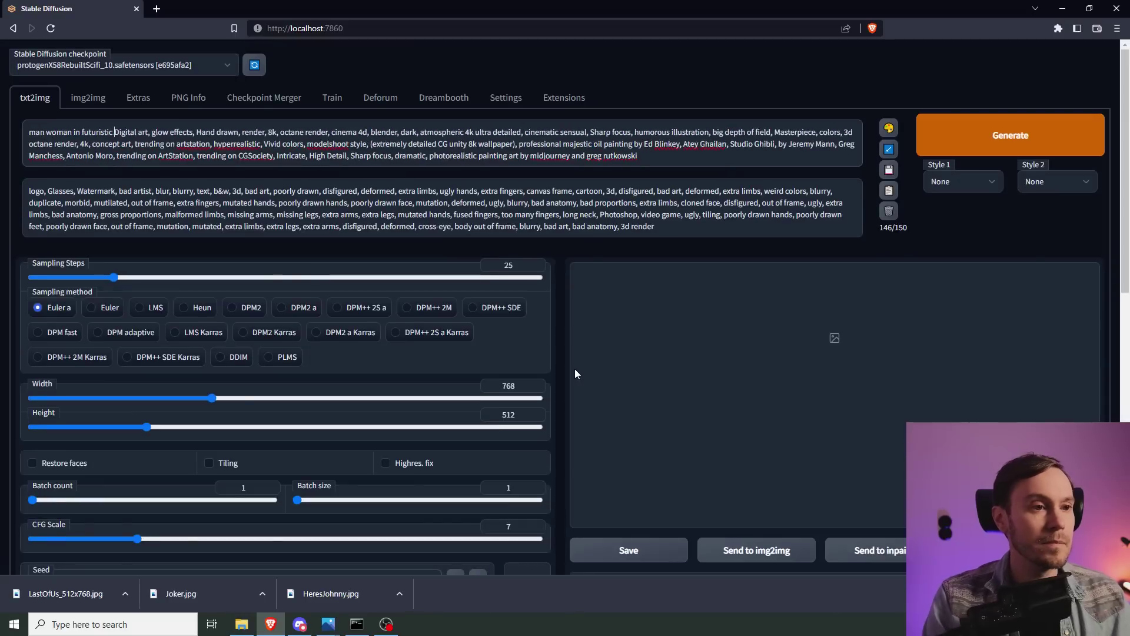
{"action": "left_click_drag", "start_coordinate": [206, 133], "coordinate": [7, 132]}
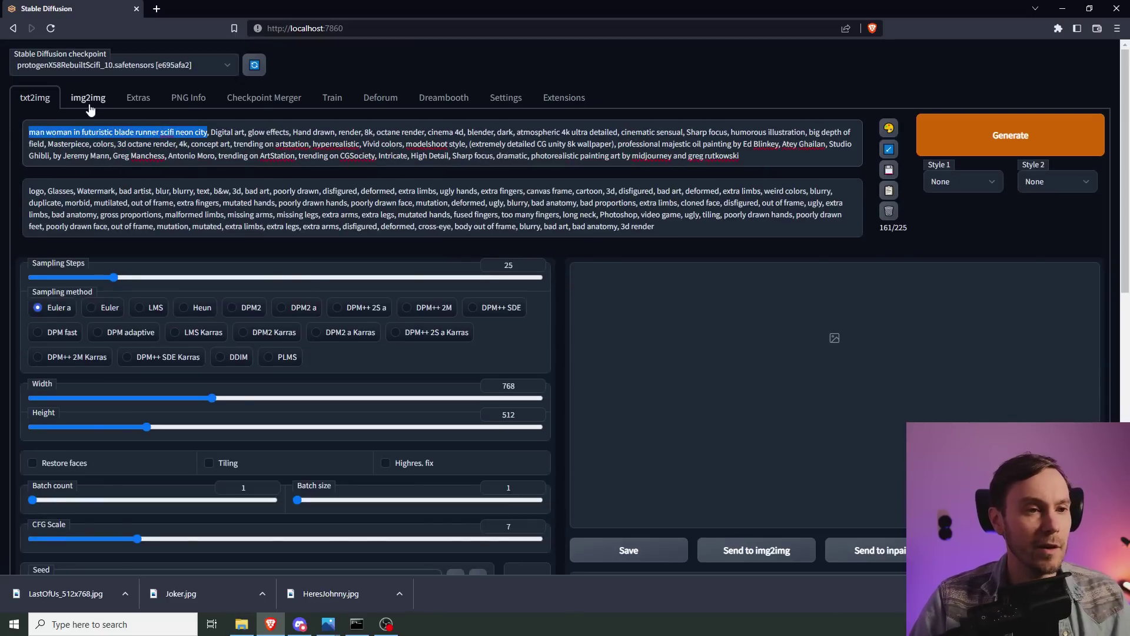
{"action": "key", "text": "ctrl+Up"}
{"action": "key", "text": "ctrl+Up"}
{"action": "key", "text": "ctrl+Up"}
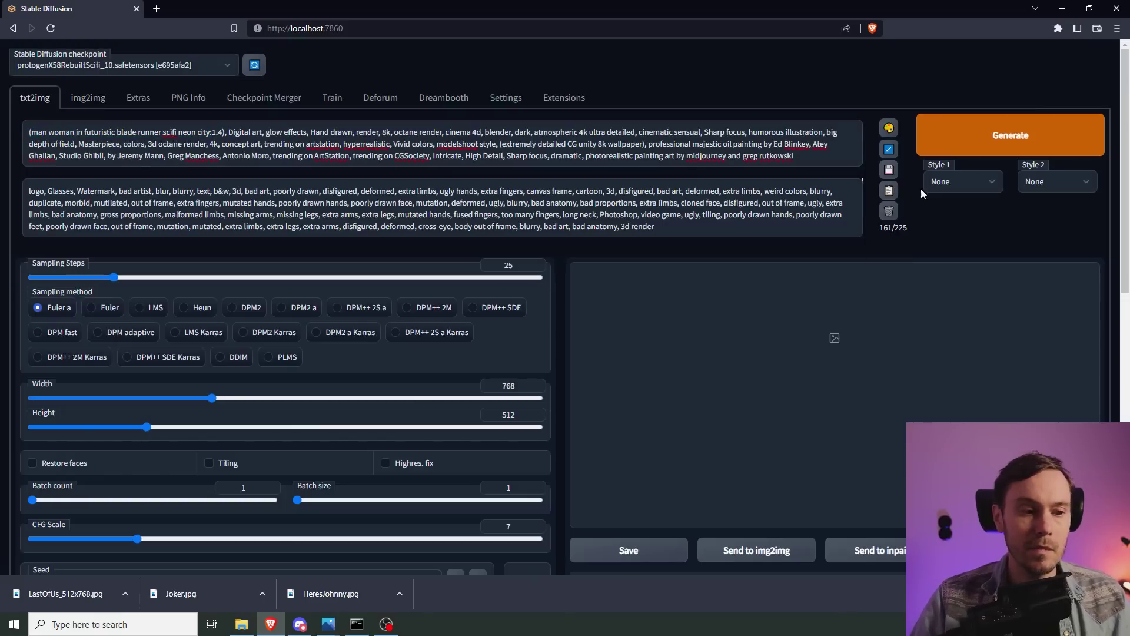
- Generate the image, then compare the line-art map and colour result with the LastOfUs photo
{"action": "left_click", "coordinate": [976, 144]}
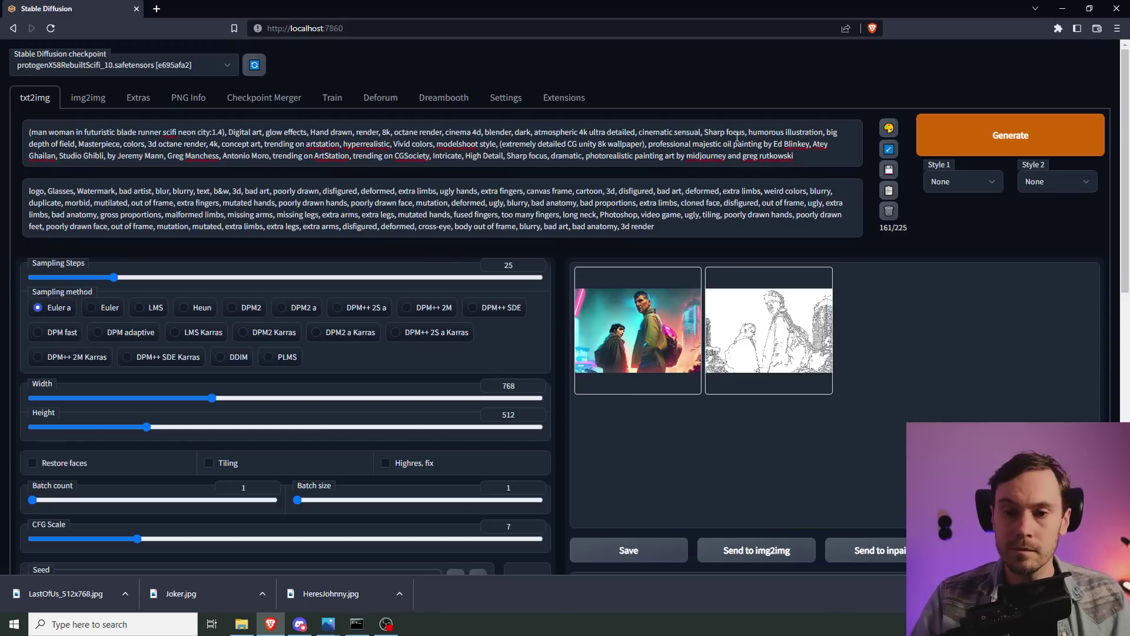
{"action": "left_click", "coordinate": [783, 345]}
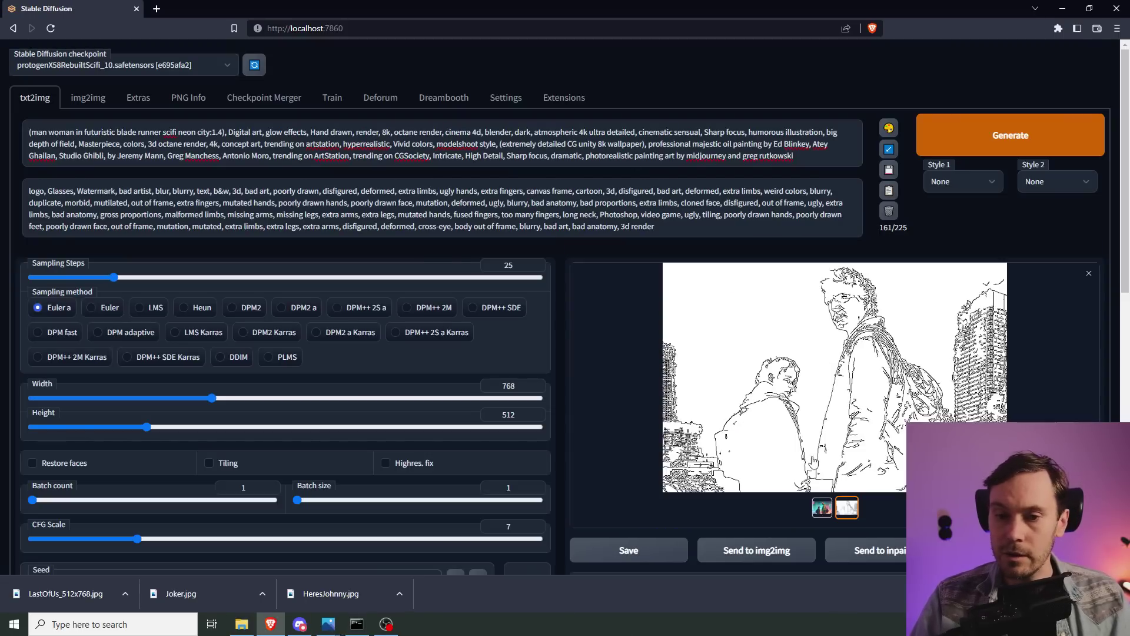
{"action": "left_click", "coordinate": [822, 507]}
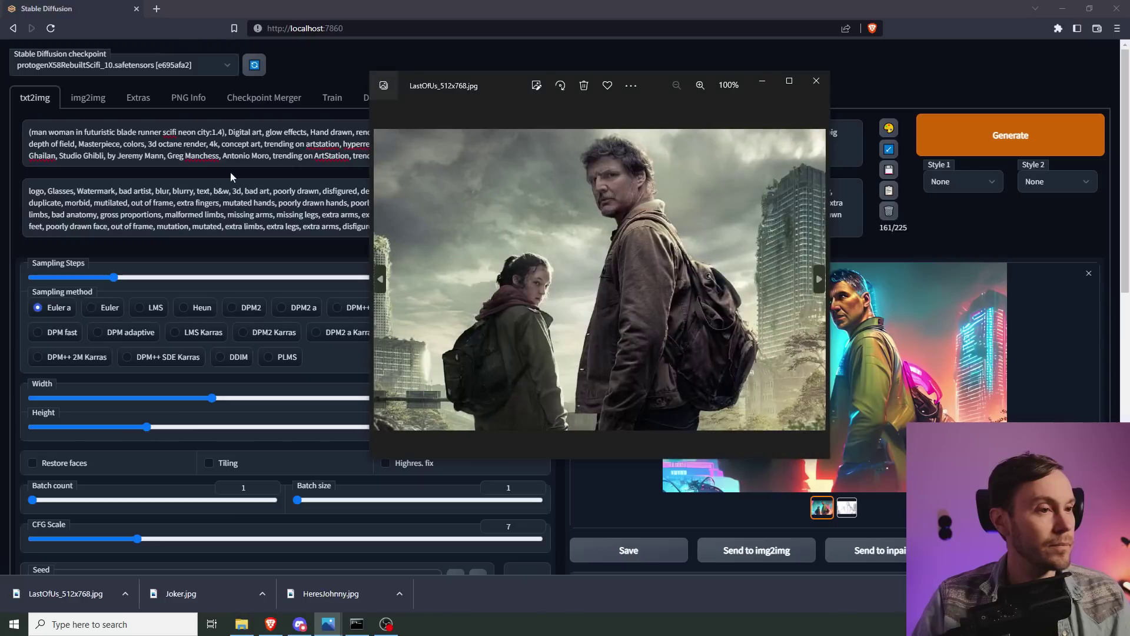
{"action": "left_click_drag", "start_coordinate": [652, 81], "coordinate": [380, 132]}
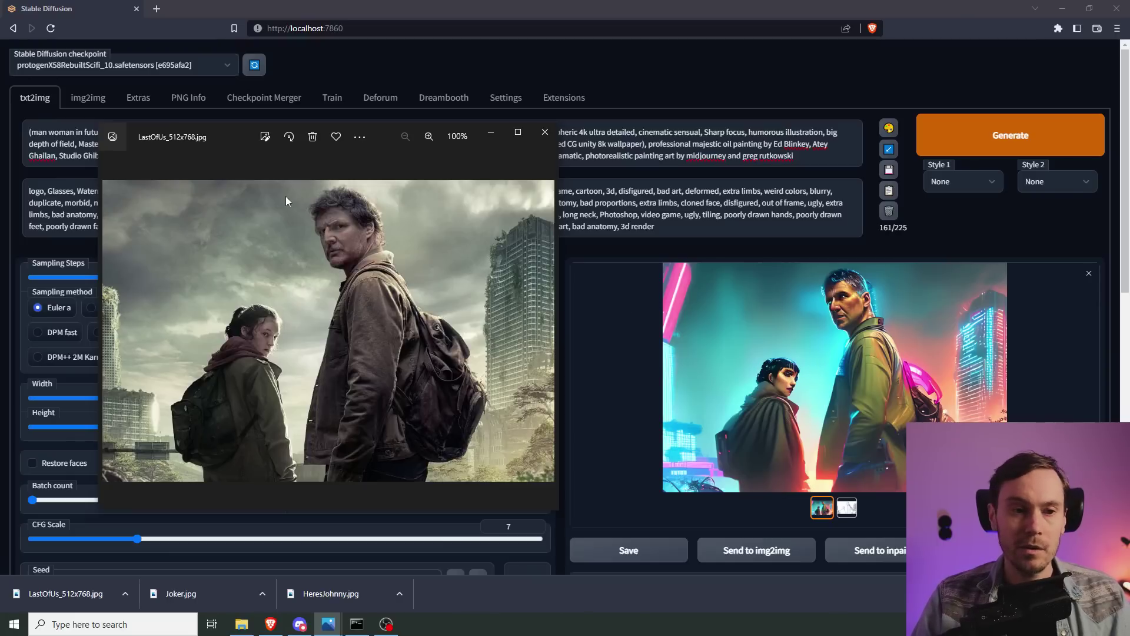
{"action": "left_click", "coordinate": [490, 132]}
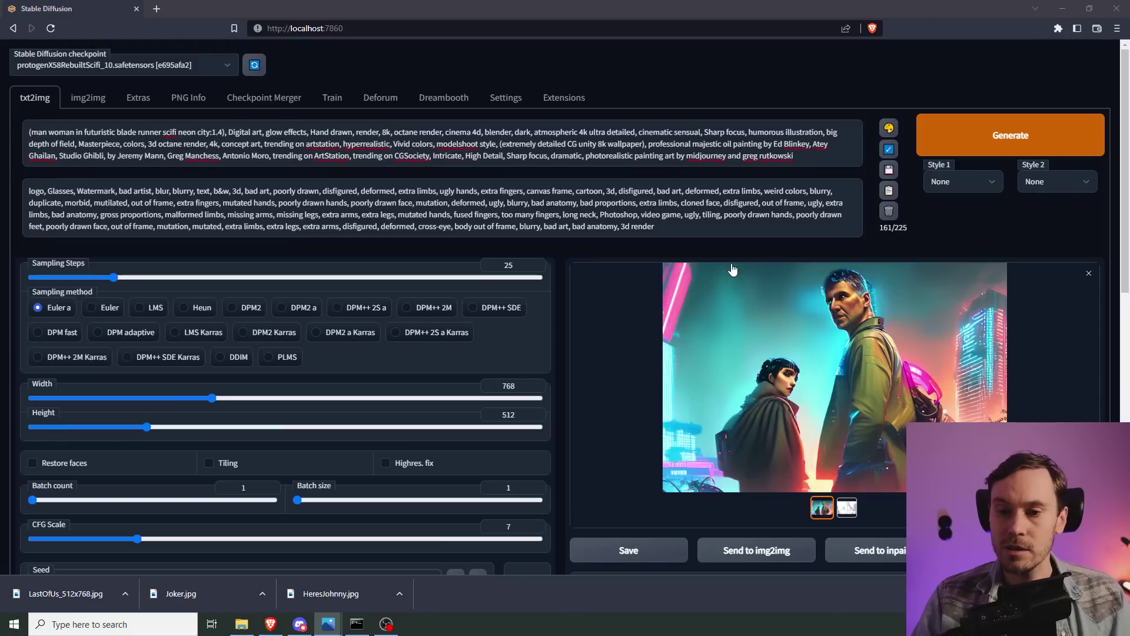
{"action": "scroll", "coordinate": [70, 457], "scroll_direction": "down", "scroll_amount": 1}
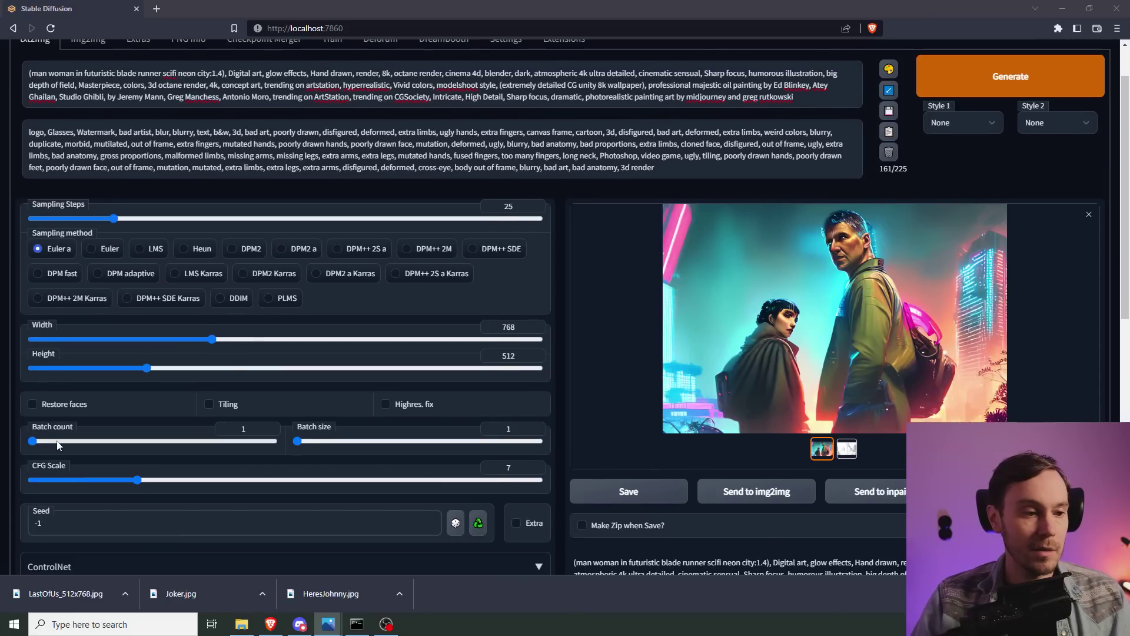
- Set batch count to 9, generate, and review the nine-image grid full-screen
{"action": "left_click_drag", "start_coordinate": [60, 445], "coordinate": [160, 441]}
{"action": "scroll", "coordinate": [705, 362], "scroll_direction": "up", "scroll_amount": 1}
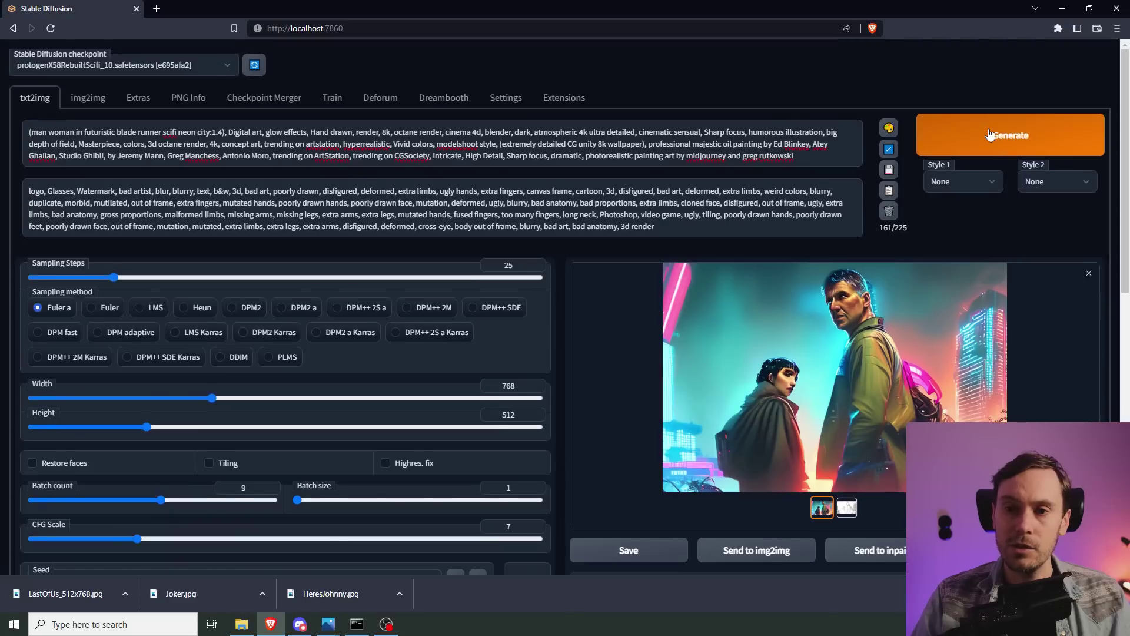
{"action": "left_click", "coordinate": [952, 140]}
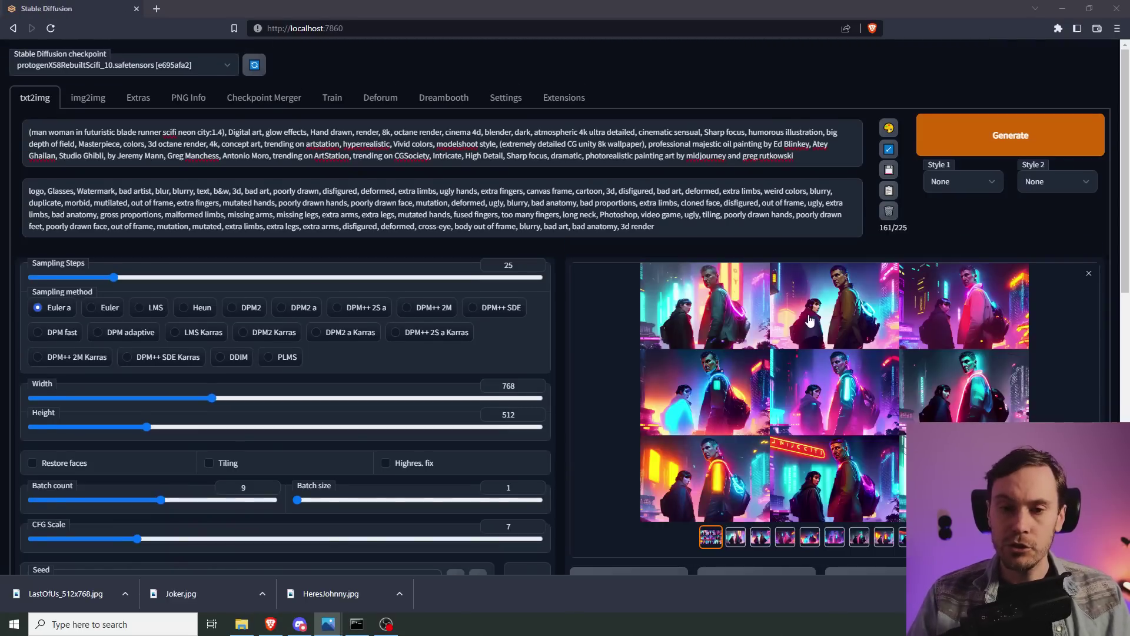
{"action": "left_click", "coordinate": [804, 321]}
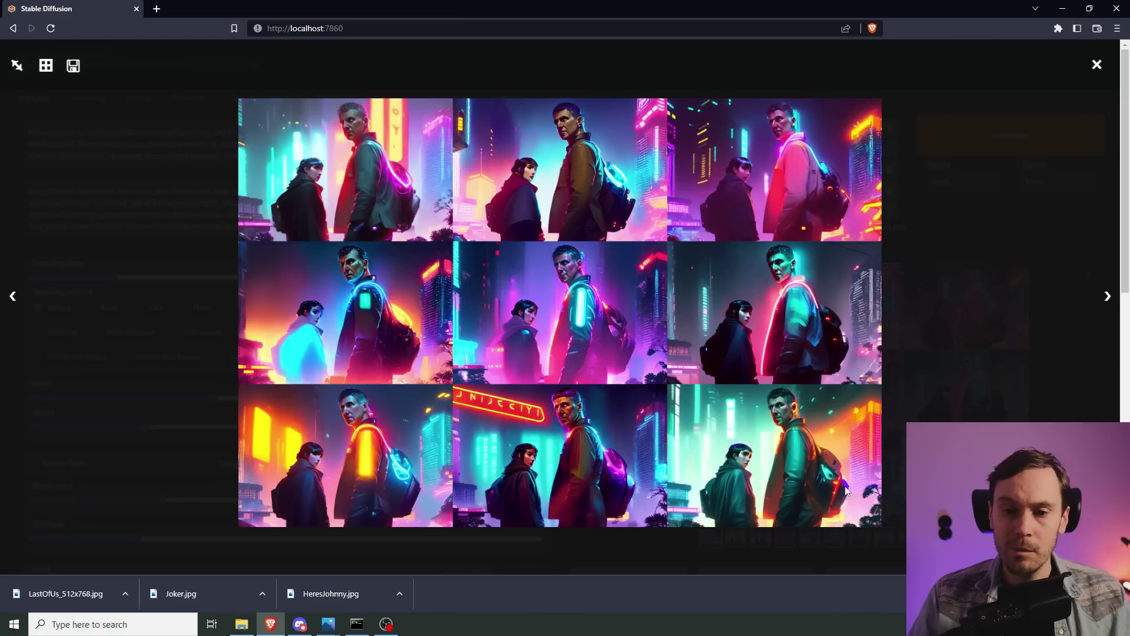
{"action": "left_click", "coordinate": [1097, 64]}
{"action": "scroll", "coordinate": [1097, 64], "scroll_direction": "down", "scroll_amount": 1}
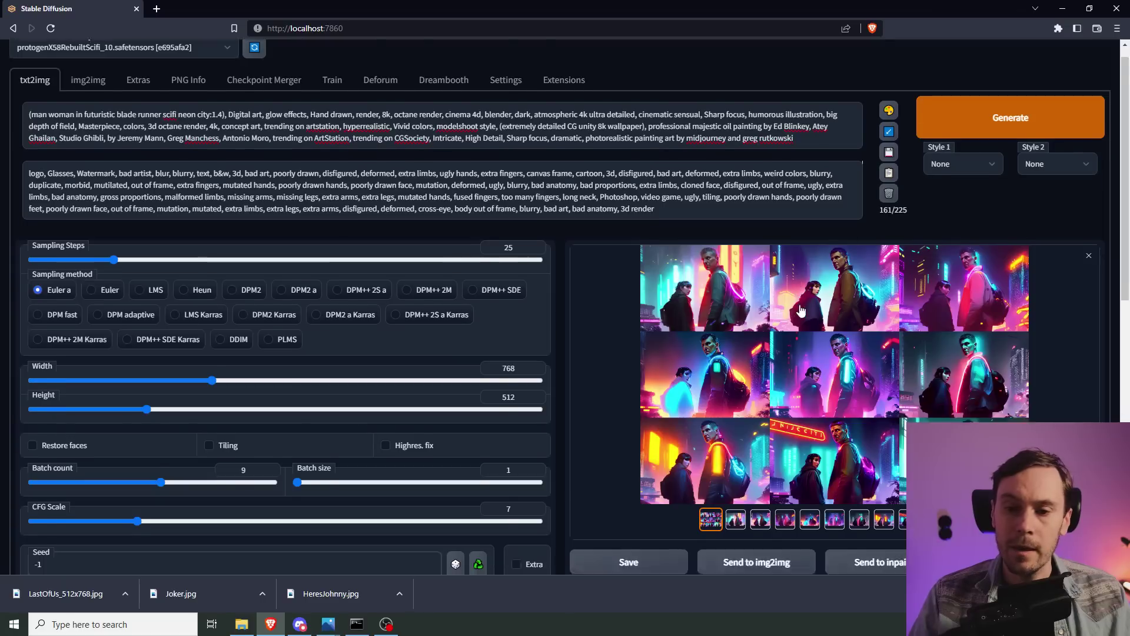
- Send the favourite variation to img2img with DPM++ SDE Karras at 40 steps; enter 768 in the ratio calculator
{"action": "left_click", "coordinate": [917, 392]}
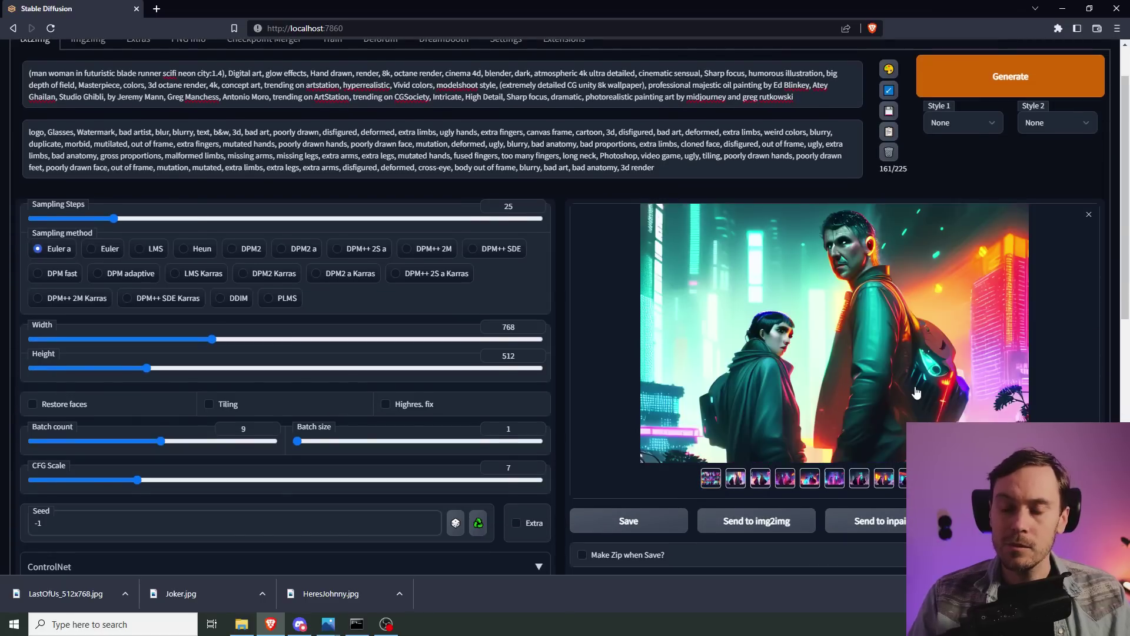
{"action": "left_click", "coordinate": [769, 520]}
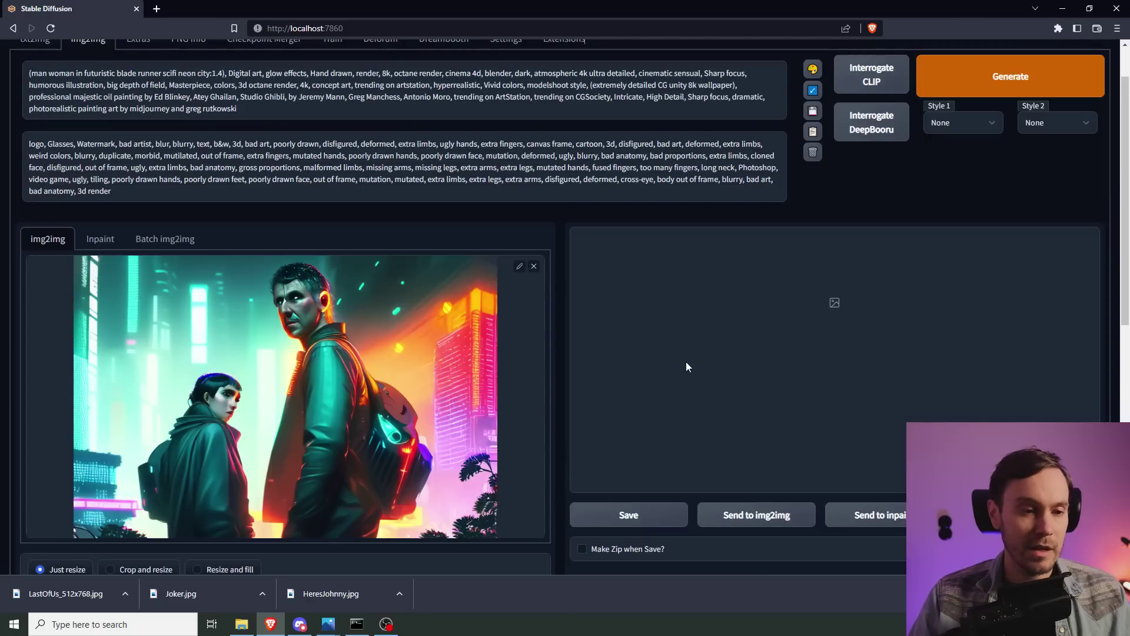
{"action": "scroll", "coordinate": [370, 215], "scroll_direction": "down", "scroll_amount": 4}
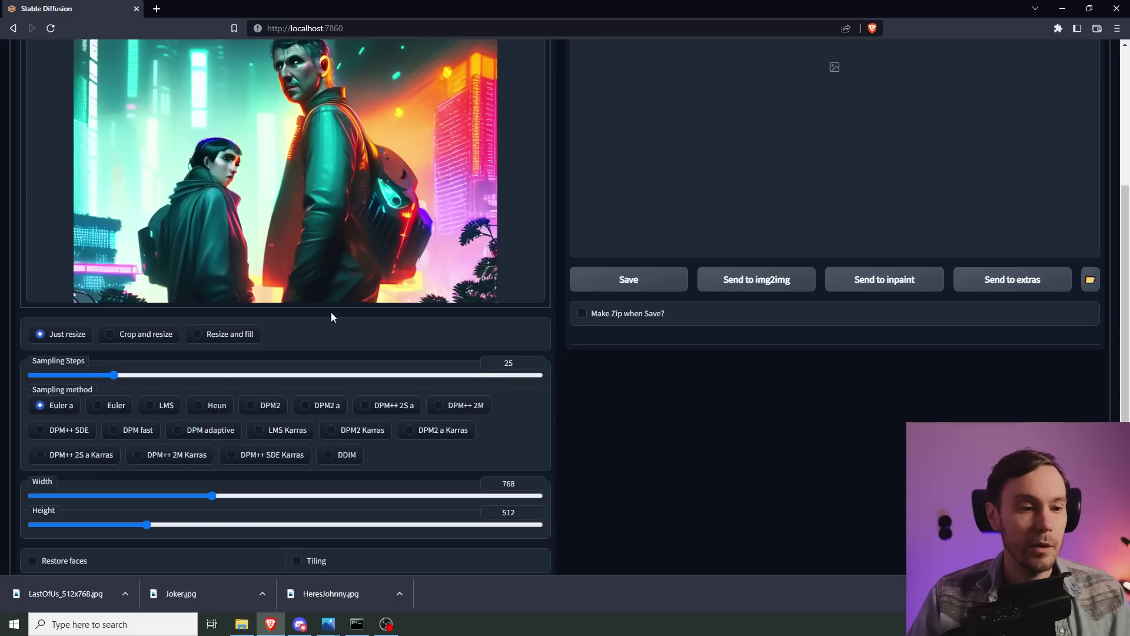
{"action": "left_click", "coordinate": [231, 455]}
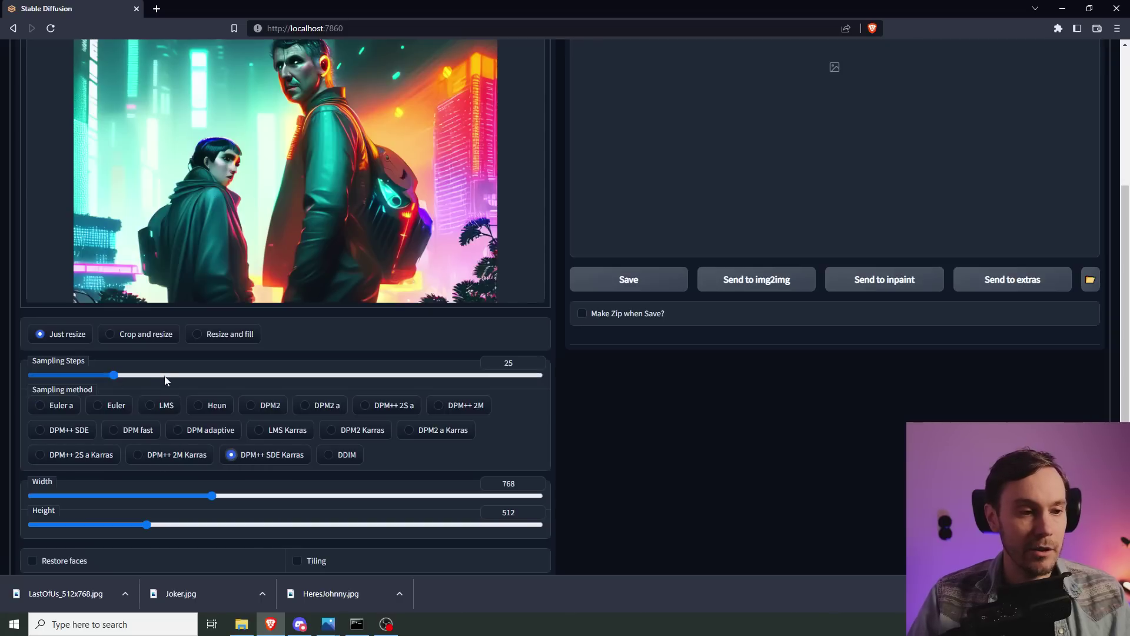
{"action": "left_click_drag", "start_coordinate": [113, 375], "coordinate": [167, 383]}
{"action": "scroll", "coordinate": [255, 469], "scroll_direction": "down", "scroll_amount": 1}
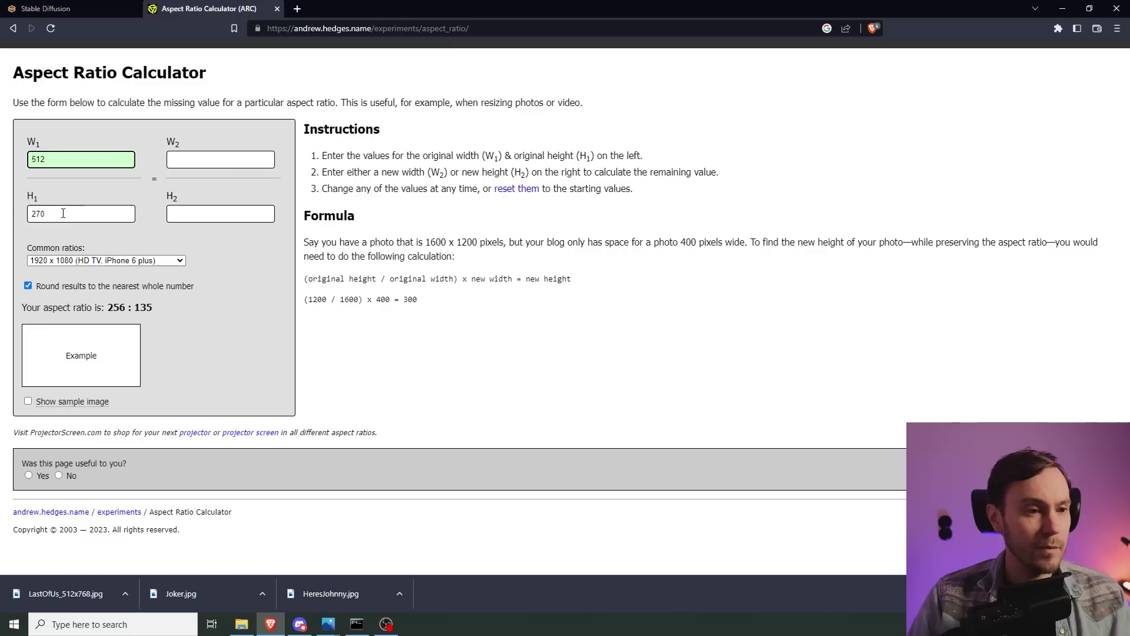
{"action": "key", "text": "Tab"}
{"action": "type", "text": "768"}
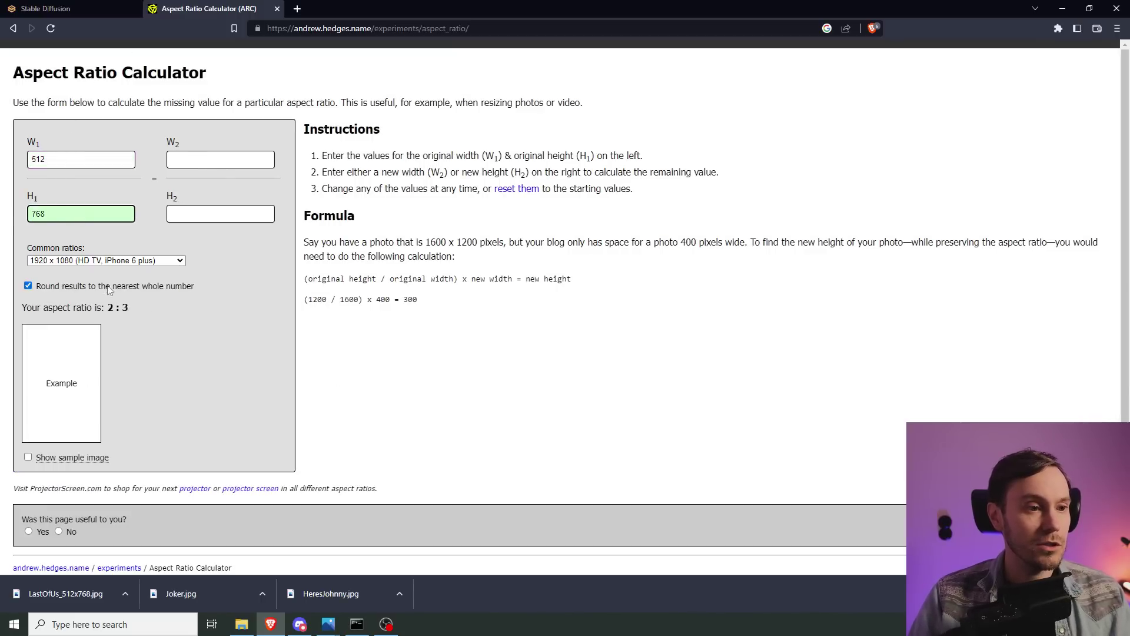
- Enter 768×512 and target height 1024 in the Aspect Ratio Calculator, giving width 1536
{"action": "key", "text": "shift+Tab"}
{"action": "type", "text": "768"}
{"action": "key", "text": "Tab"}
{"action": "type", "text": "512"}
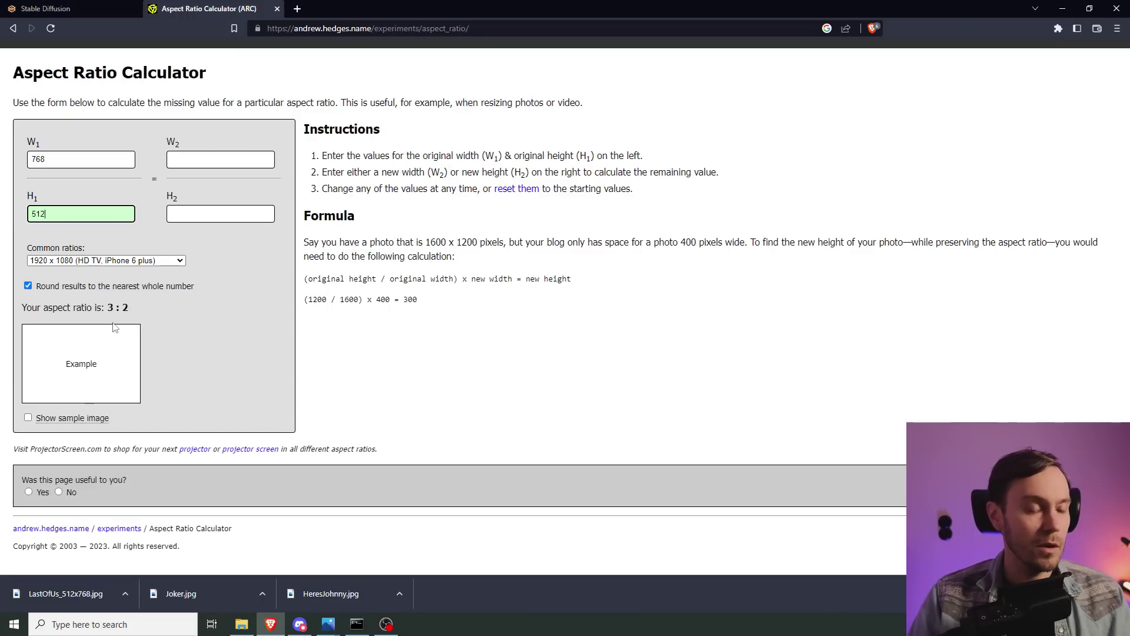
{"action": "left_click", "coordinate": [201, 214]}
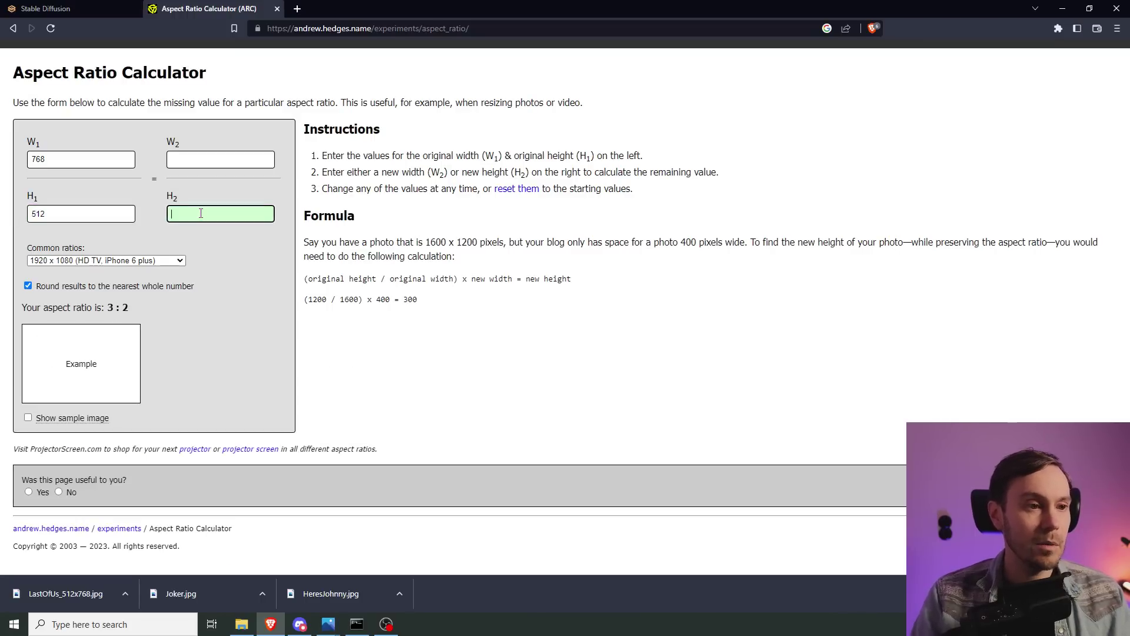
{"action": "type", "text": "1024"}
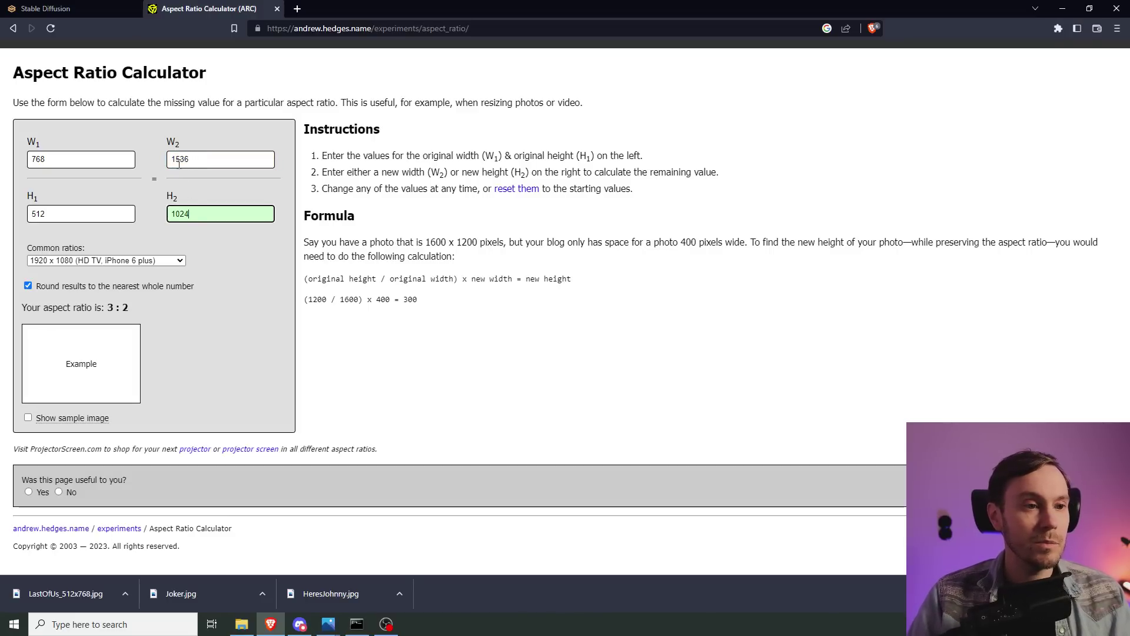
- Set img2img width 1536, height 1024 and denoising strength 0.6
{"action": "left_click", "coordinate": [60, 9]}
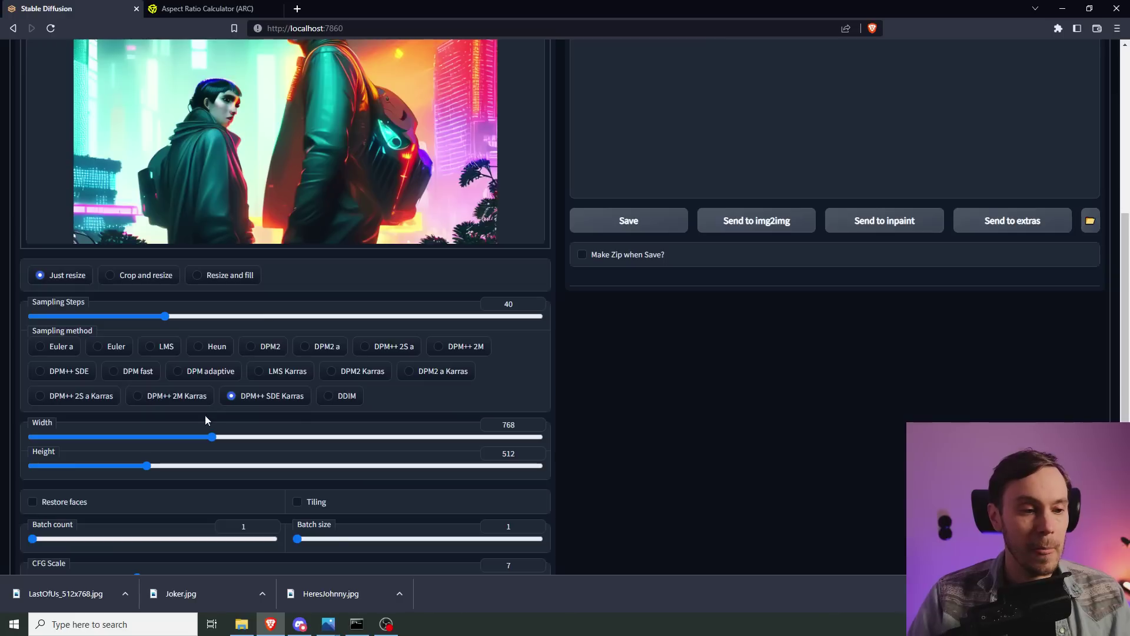
{"action": "left_click_drag", "start_coordinate": [150, 468], "coordinate": [284, 470]}
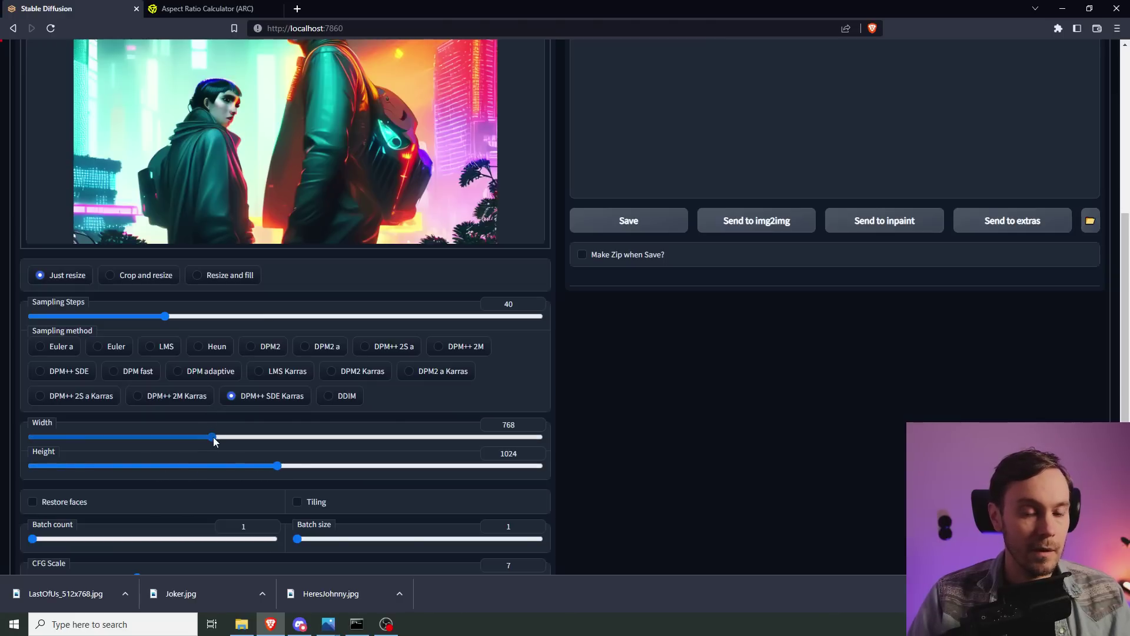
{"action": "left_click_drag", "start_coordinate": [213, 438], "coordinate": [337, 446]}
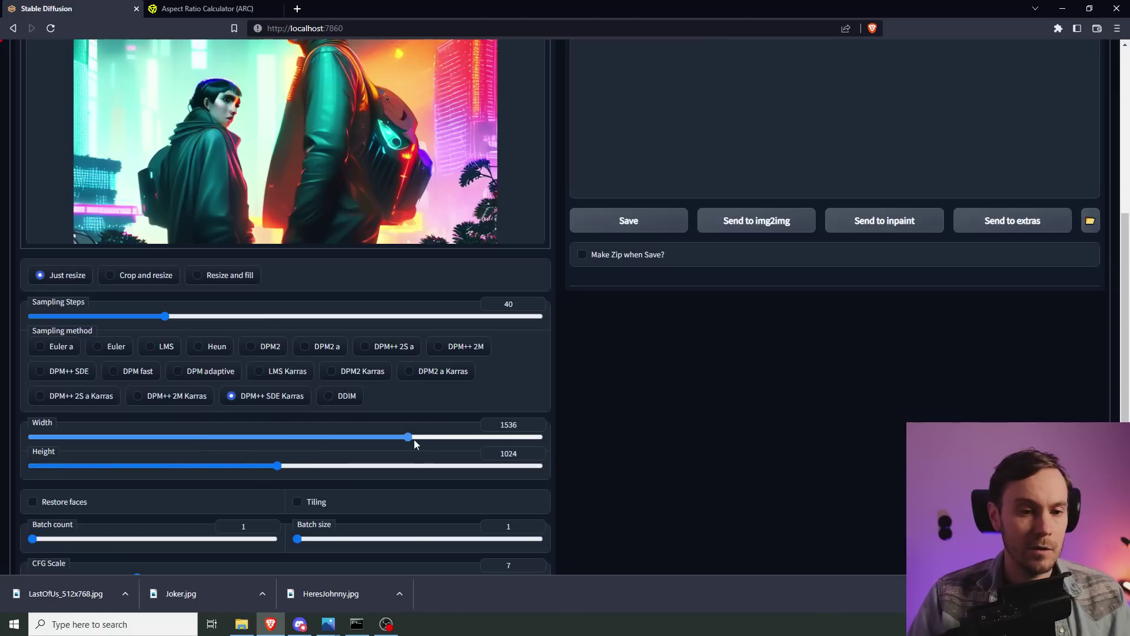
{"action": "left_click_drag", "start_coordinate": [414, 440], "coordinate": [408, 439]}
{"action": "scroll", "coordinate": [566, 400], "scroll_direction": "down", "scroll_amount": 2}
{"action": "scroll", "coordinate": [231, 396], "scroll_direction": "down", "scroll_amount": 1}
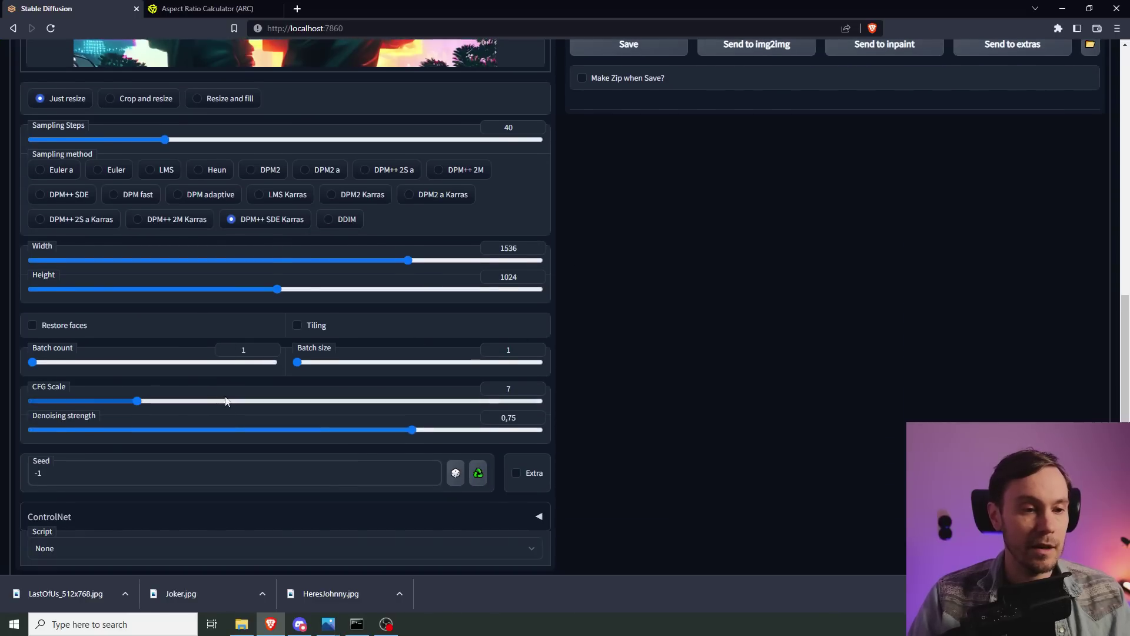
{"action": "scroll", "coordinate": [208, 370], "scroll_direction": "down", "scroll_amount": 1}
{"action": "left_click_drag", "start_coordinate": [411, 393], "coordinate": [337, 390]}
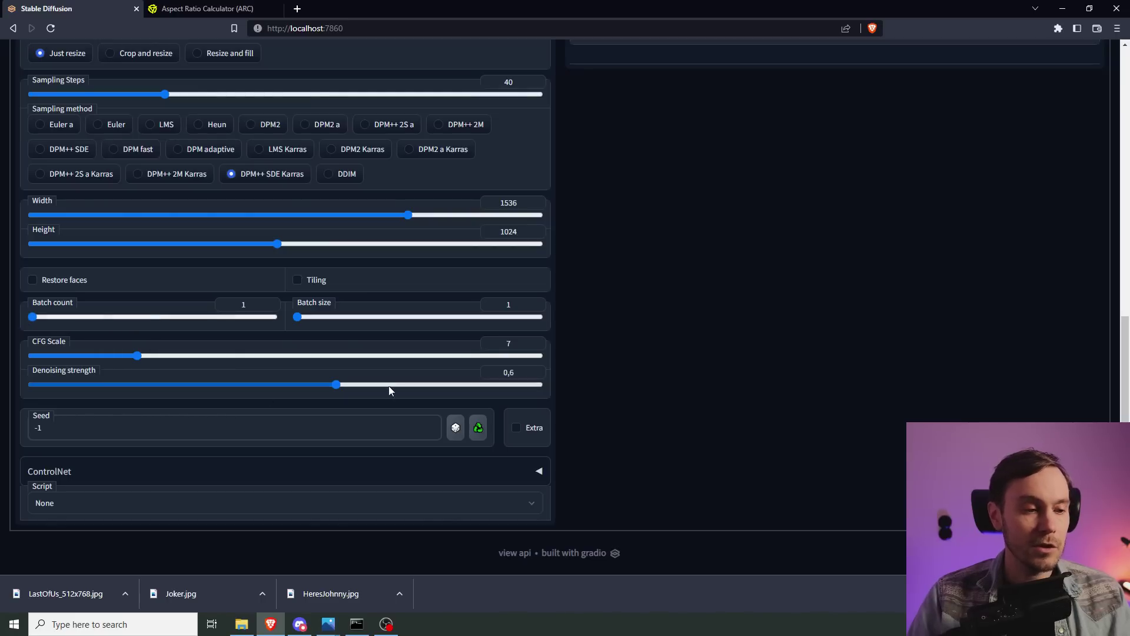
{"action": "scroll", "coordinate": [775, 394], "scroll_direction": "up", "scroll_amount": 10}
{"action": "scroll", "coordinate": [788, 371], "scroll_direction": "down", "scroll_amount": 2}
{"action": "scroll", "coordinate": [824, 335], "scroll_direction": "up", "scroll_amount": 1}
- Generate the 1536×1024 upscale and inspect the result full-size in the lightbox
{"action": "left_click", "coordinate": [951, 87]}
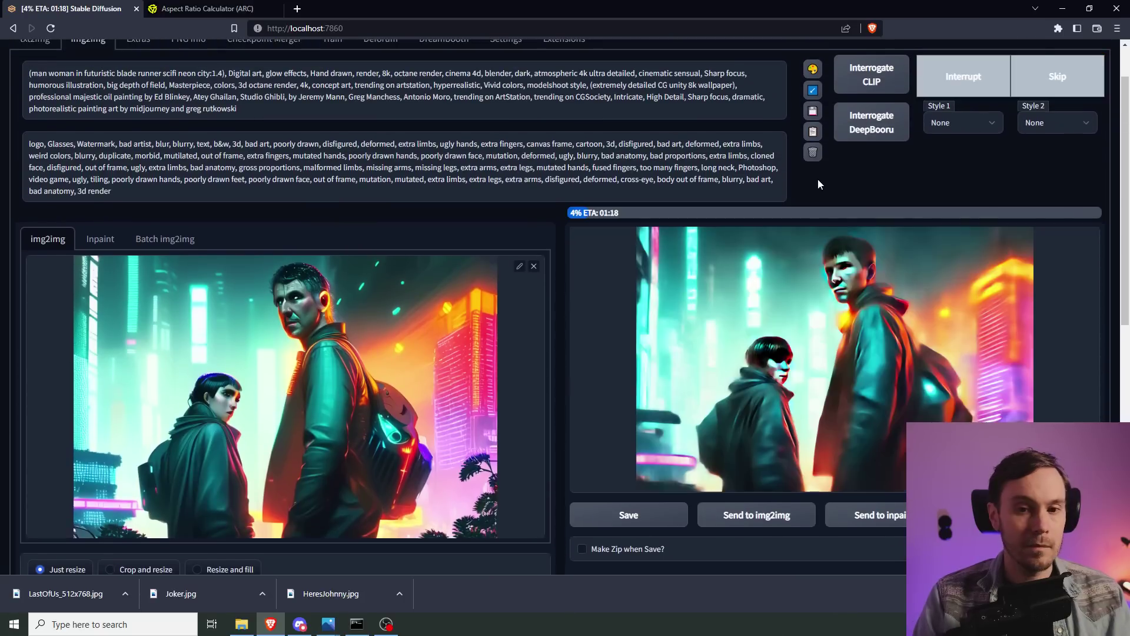
{"action": "left_click", "coordinate": [674, 254]}
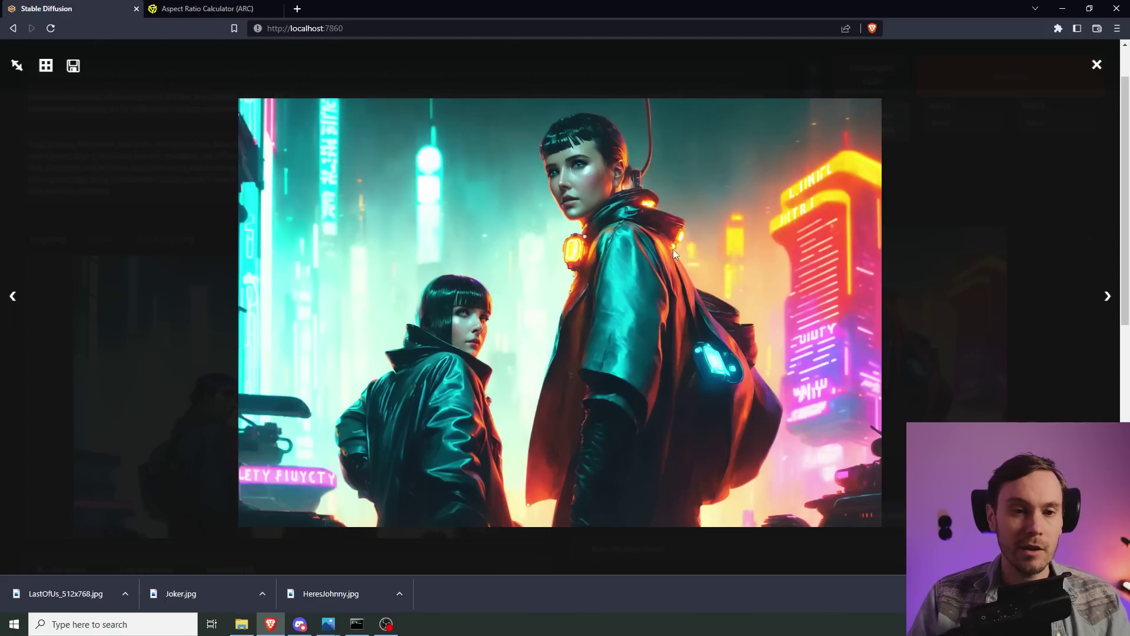
{"action": "left_click", "coordinate": [627, 249]}
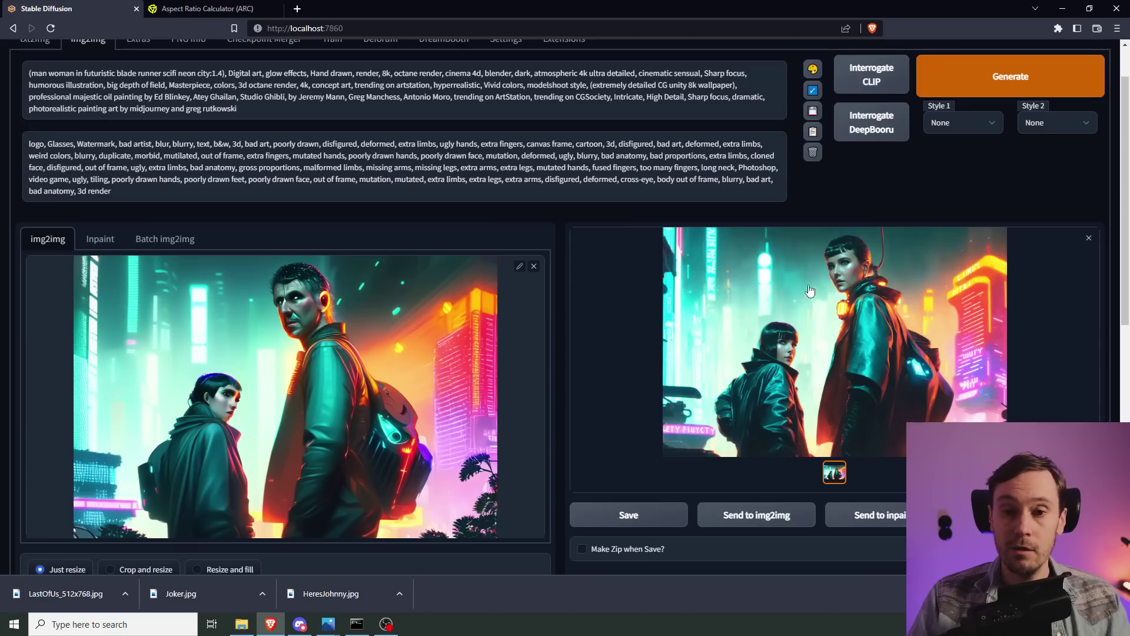
{"action": "left_click", "coordinate": [765, 278]}
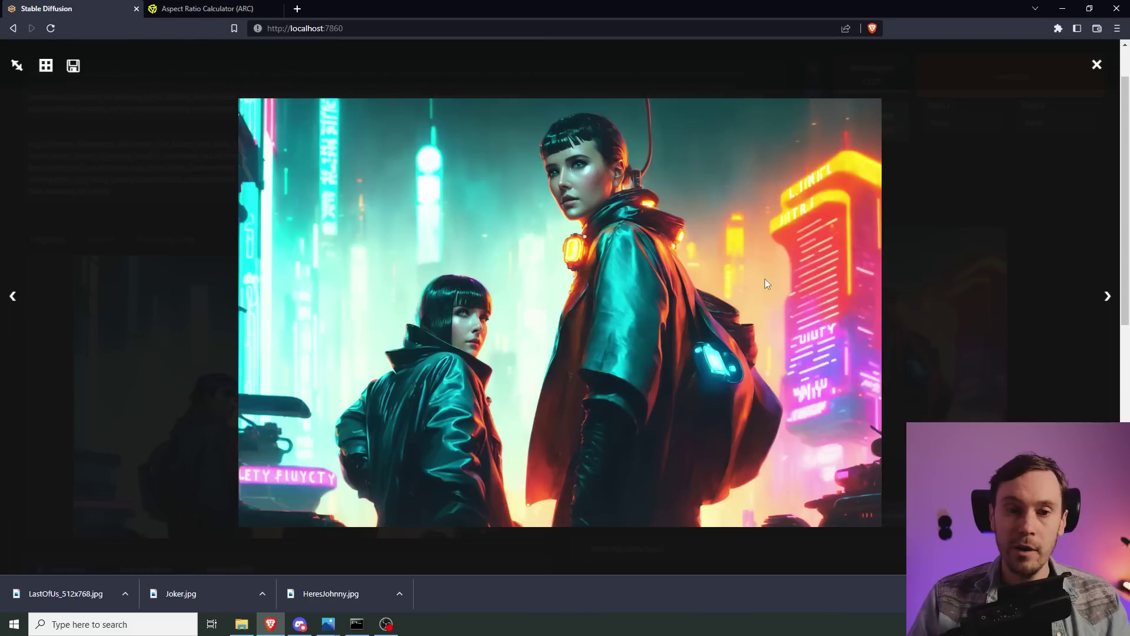
{"action": "left_click", "coordinate": [624, 174]}
{"action": "scroll", "coordinate": [615, 415], "scroll_direction": "down", "scroll_amount": 3}
- Set img2img batch count to 4 and lower the height from 1024 to 832
{"action": "scroll", "coordinate": [614, 416], "scroll_direction": "down", "scroll_amount": 1}
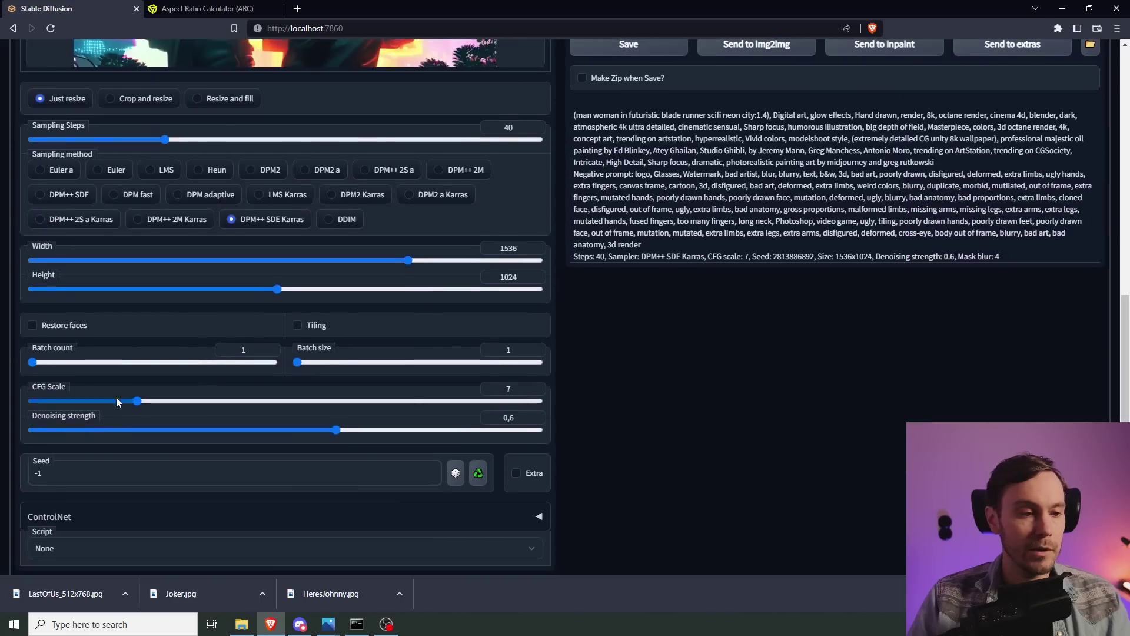
{"action": "left_click", "coordinate": [65, 362]}
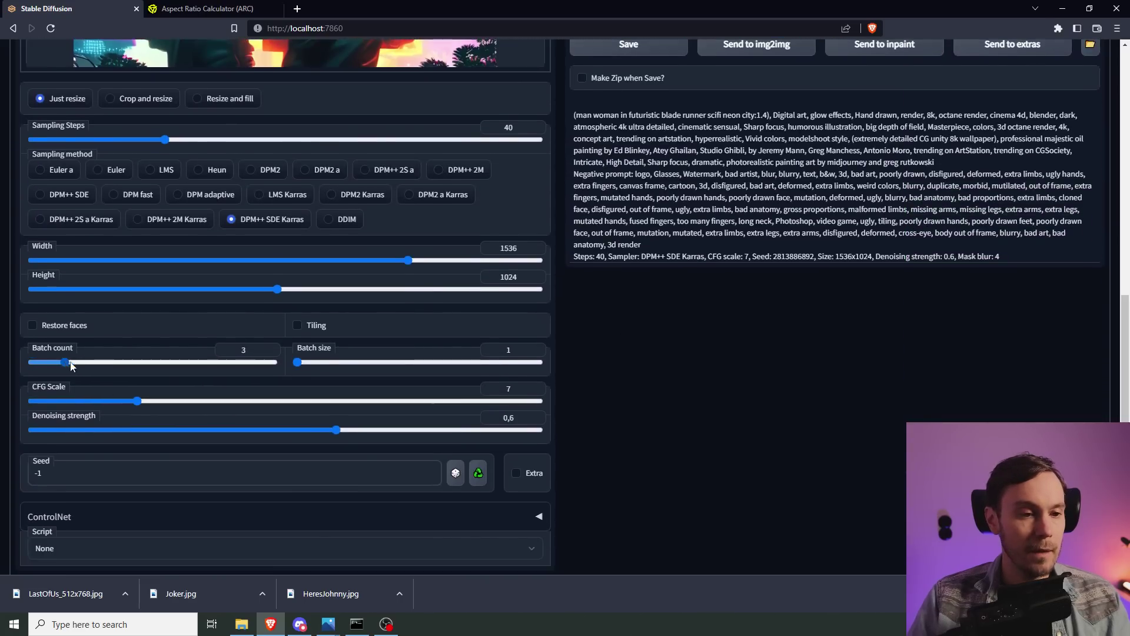
{"action": "left_click_drag", "start_coordinate": [65, 361], "coordinate": [80, 361]}
{"action": "scroll", "coordinate": [713, 440], "scroll_direction": "down", "scroll_amount": 1}
{"action": "scroll", "coordinate": [709, 437], "scroll_direction": "up", "scroll_amount": 5}
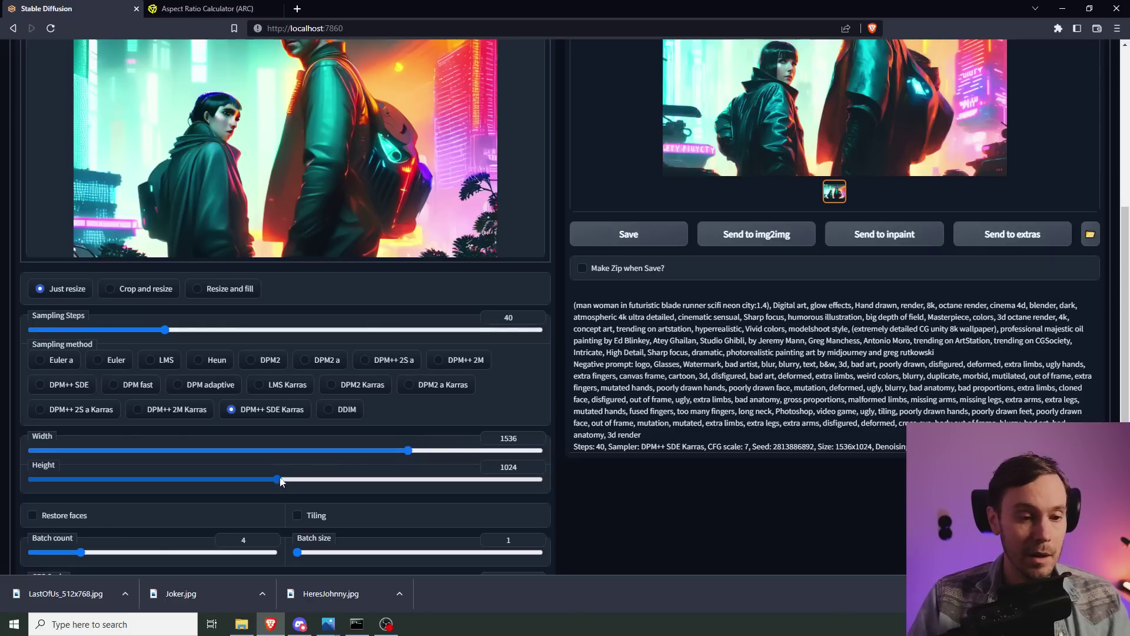
{"action": "left_click_drag", "start_coordinate": [277, 480], "coordinate": [227, 481]}
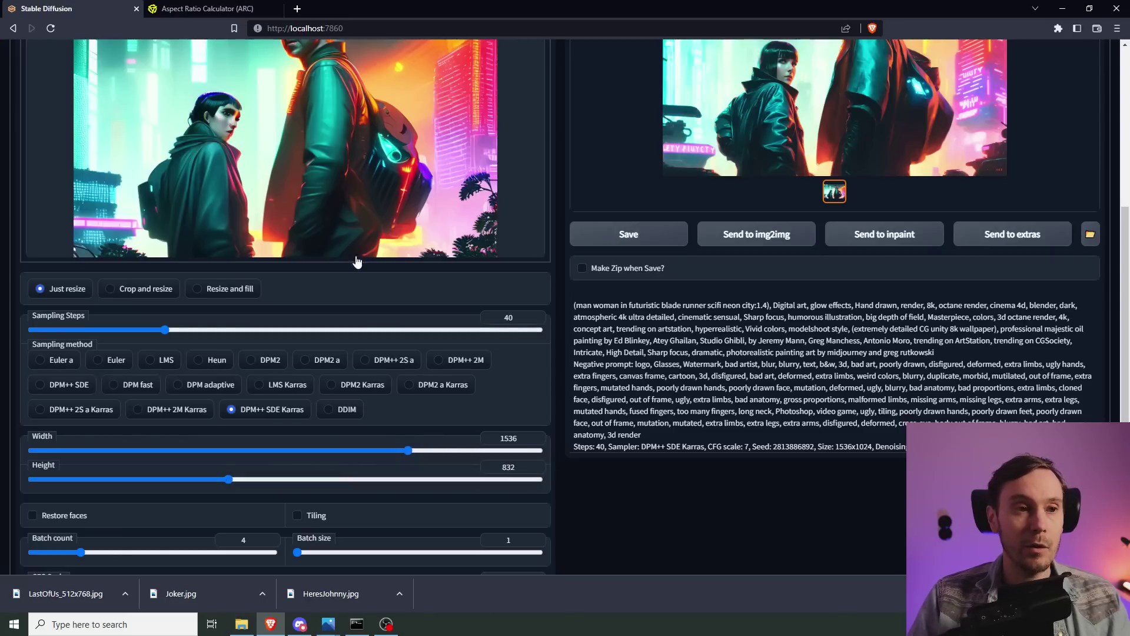
- Look up the 3:2 width for height 832 (1248), then set the img2img width to 1216
{"action": "left_click", "coordinate": [205, 9]}
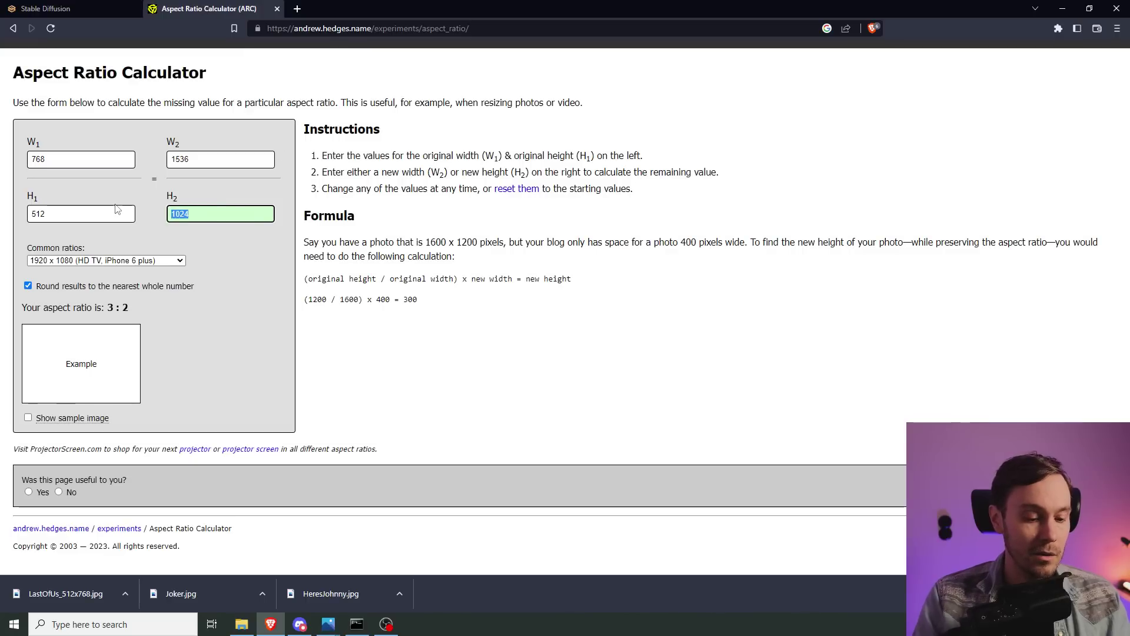
{"action": "type", "text": "832"}
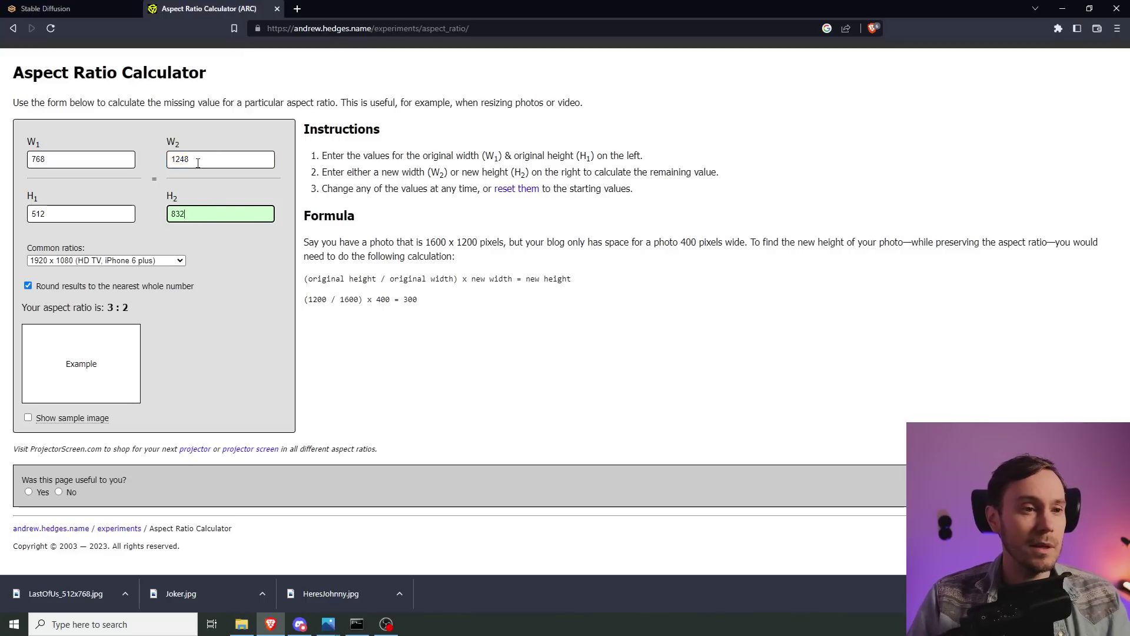
{"action": "left_click", "coordinate": [46, 9]}
{"action": "left_click_drag", "start_coordinate": [405, 451], "coordinate": [326, 452]}
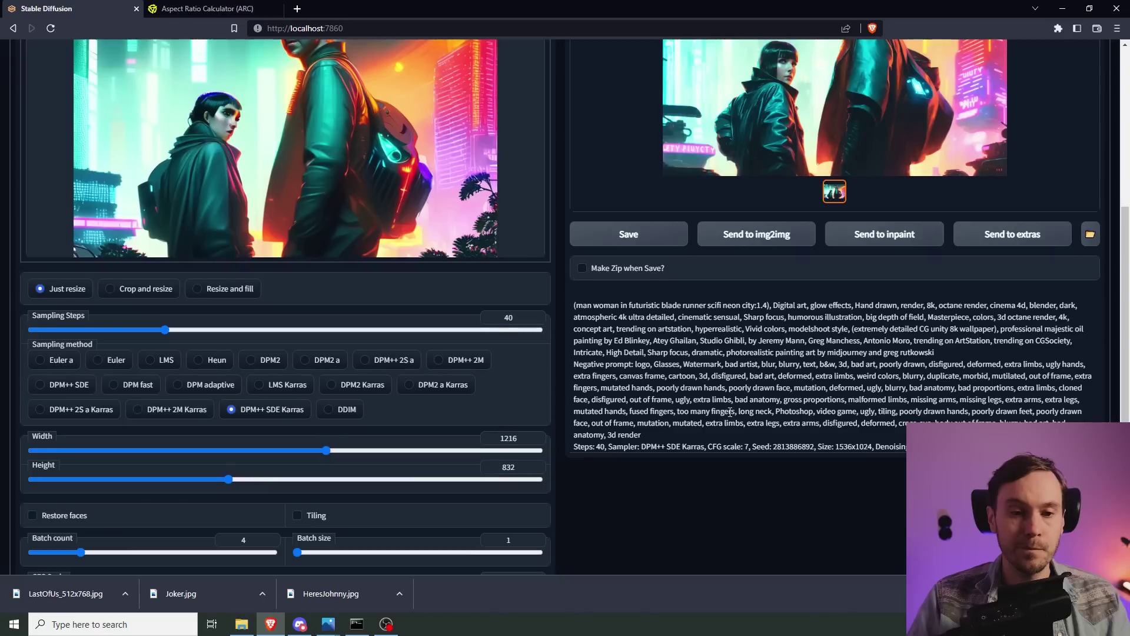
- Generate the 1216×832 img2img batch of the neon man-and-woman scene
{"action": "scroll", "coordinate": [730, 412], "scroll_direction": "up", "scroll_amount": 5}
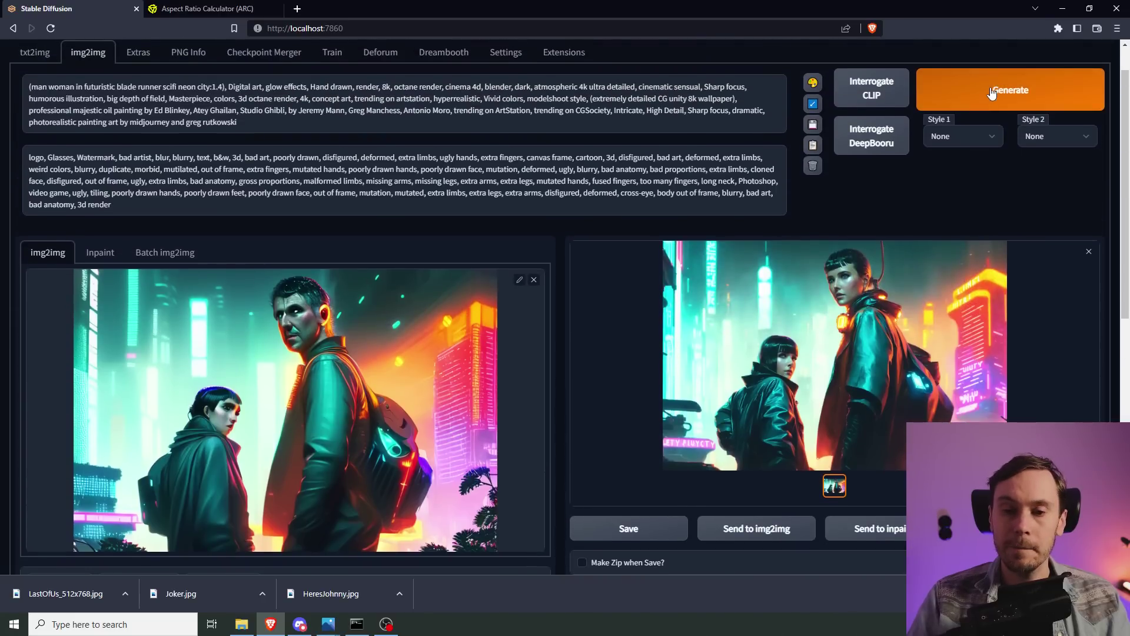
{"action": "left_click", "coordinate": [992, 91]}
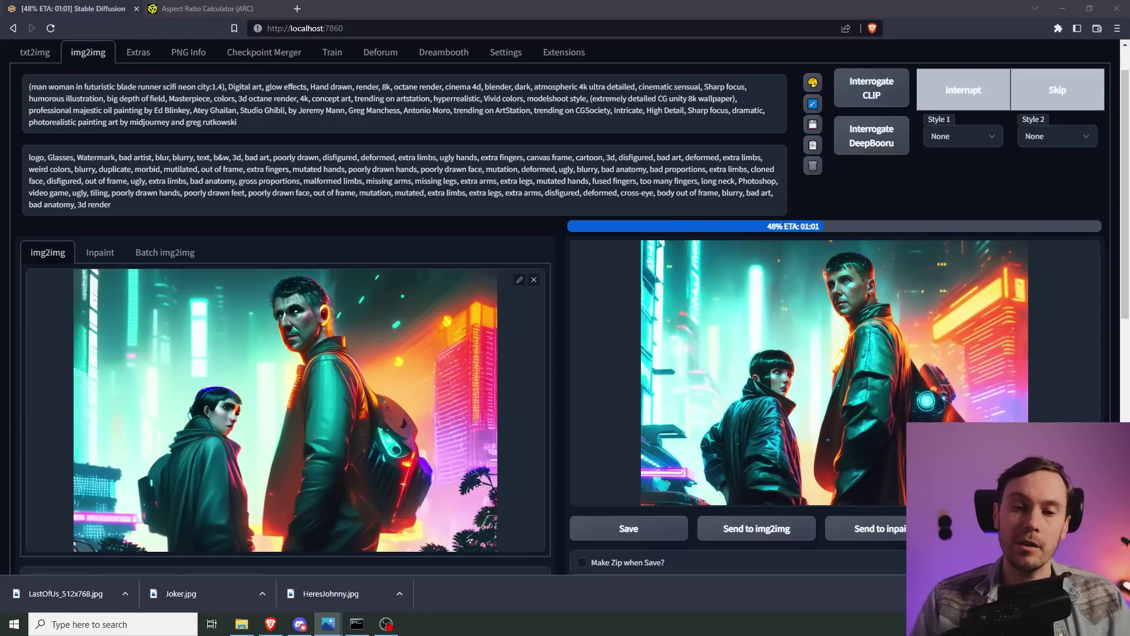
{"action": "scroll", "coordinate": [20, 333], "scroll_direction": "down", "scroll_amount": 1}
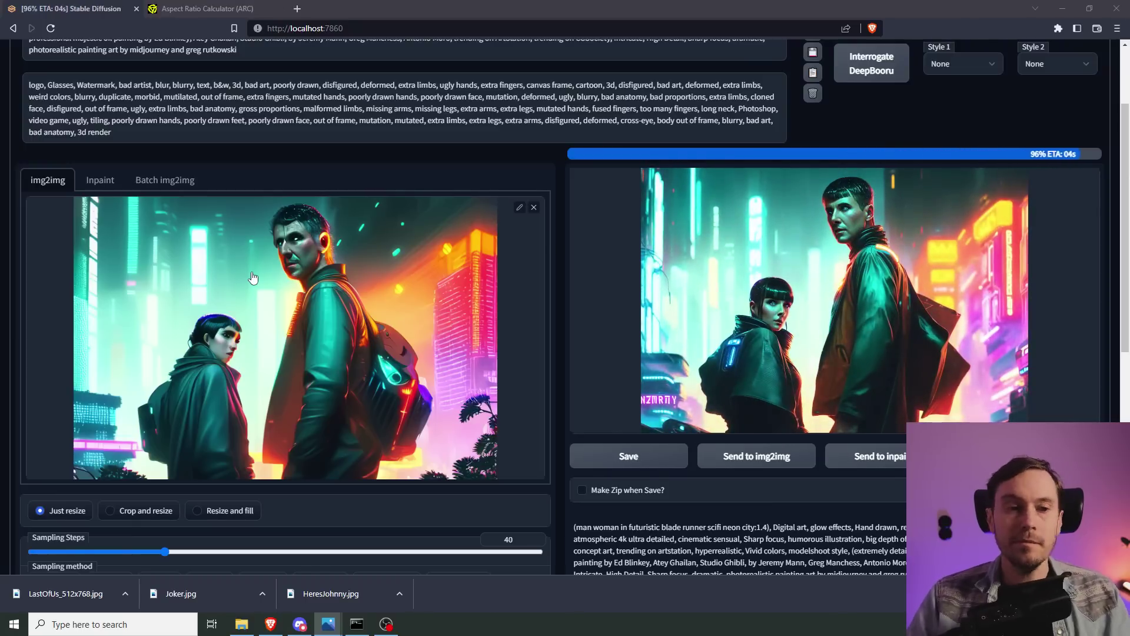
- Inspect the img2img output grid of variations at full size
{"action": "left_click", "coordinate": [774, 263]}
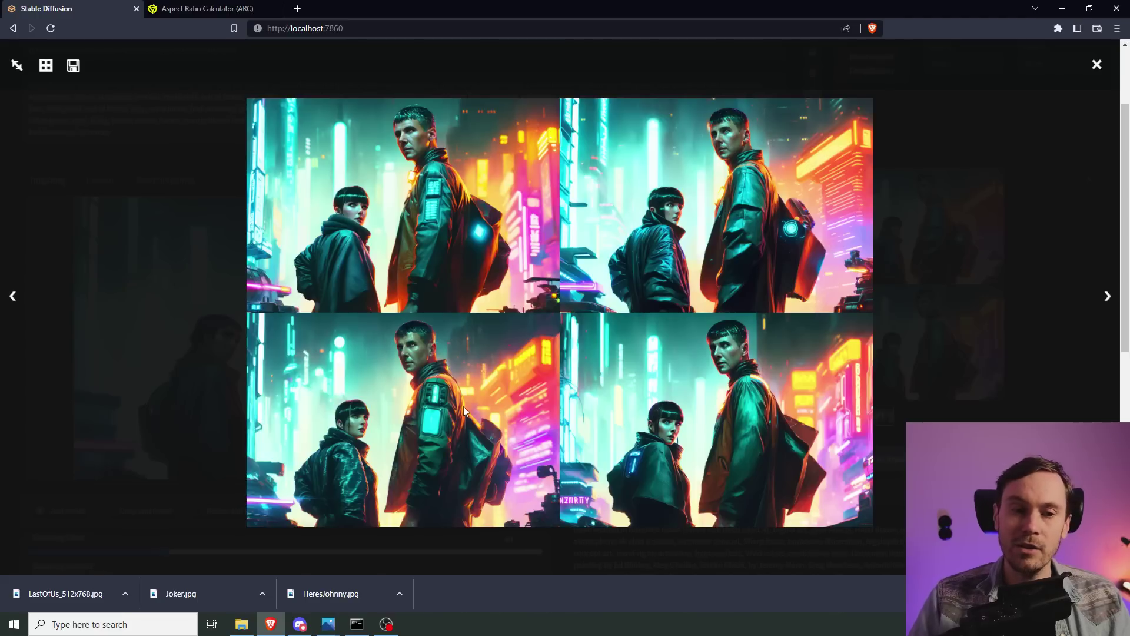
{"action": "left_click", "coordinate": [373, 372]}
{"action": "scroll", "coordinate": [636, 377], "scroll_direction": "down", "scroll_amount": 4}
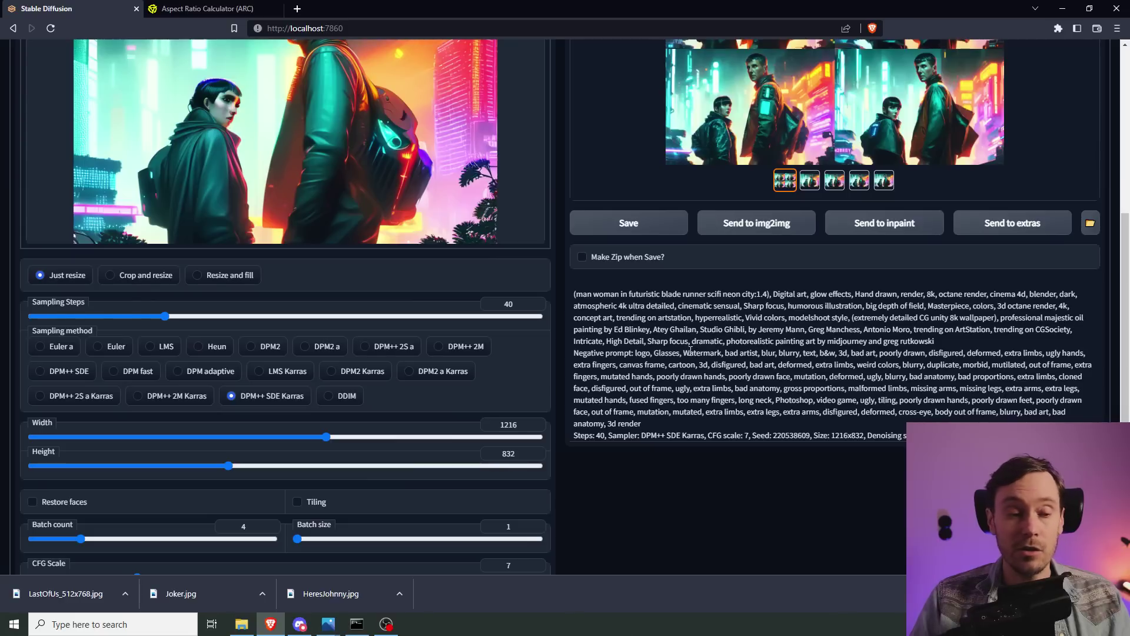
{"action": "scroll", "coordinate": [688, 350], "scroll_direction": "up", "scroll_amount": 3}
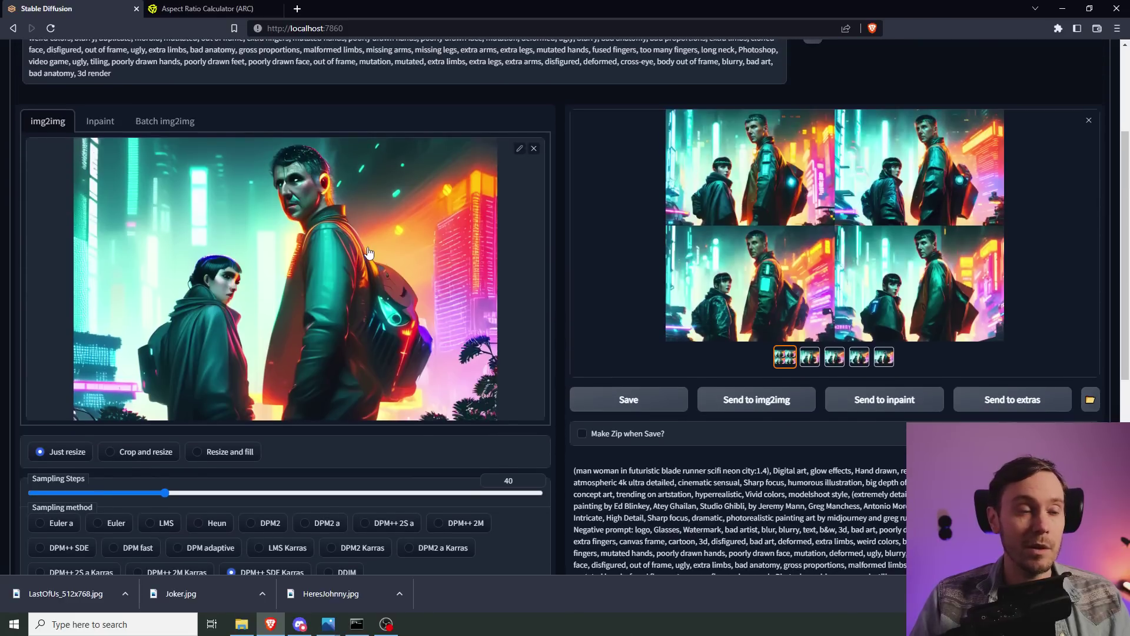
{"action": "scroll", "coordinate": [340, 225], "scroll_direction": "up", "scroll_amount": 3}
- Compare against the original txt2img settings, then return to img2img
{"action": "left_click", "coordinate": [35, 97]}
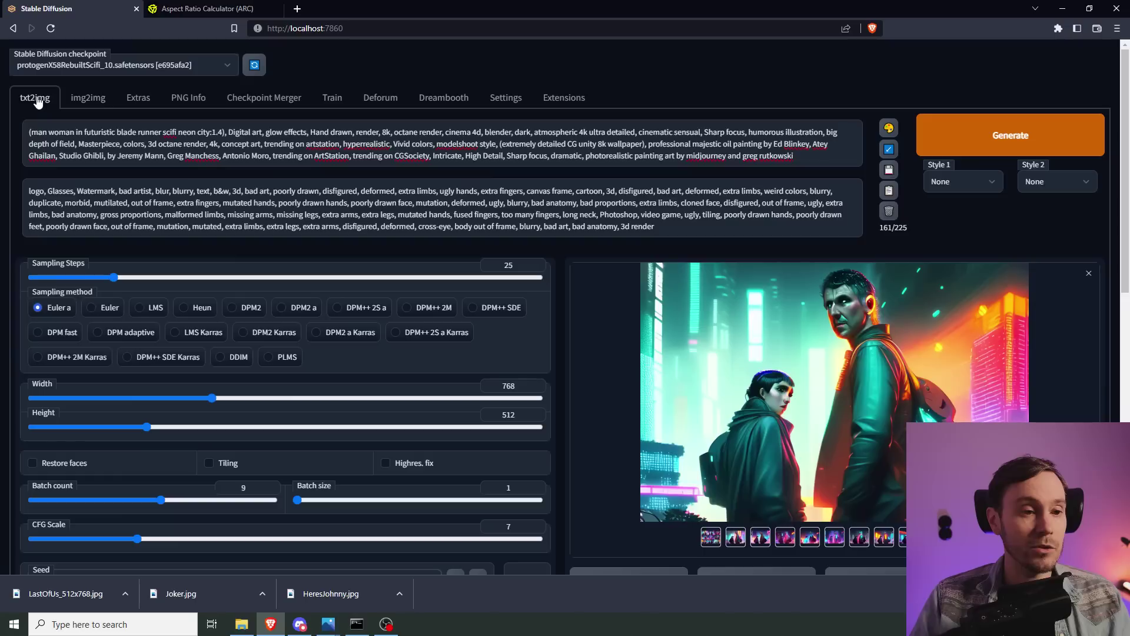
{"action": "scroll", "coordinate": [468, 347], "scroll_direction": "down", "scroll_amount": 1}
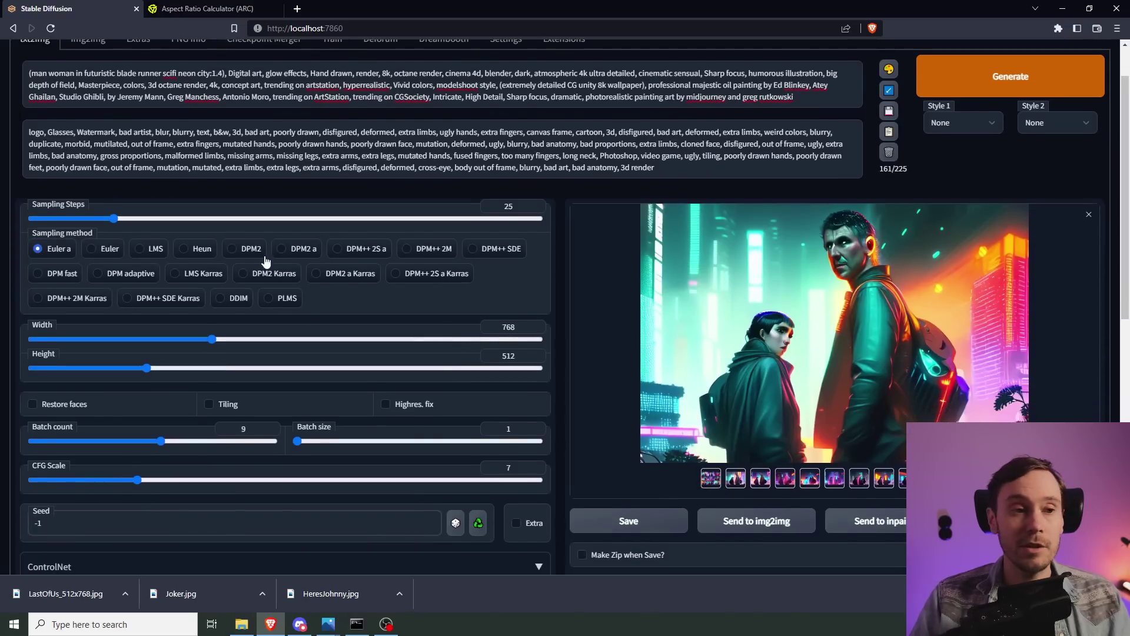
{"action": "scroll", "coordinate": [210, 236], "scroll_direction": "up", "scroll_amount": 1}
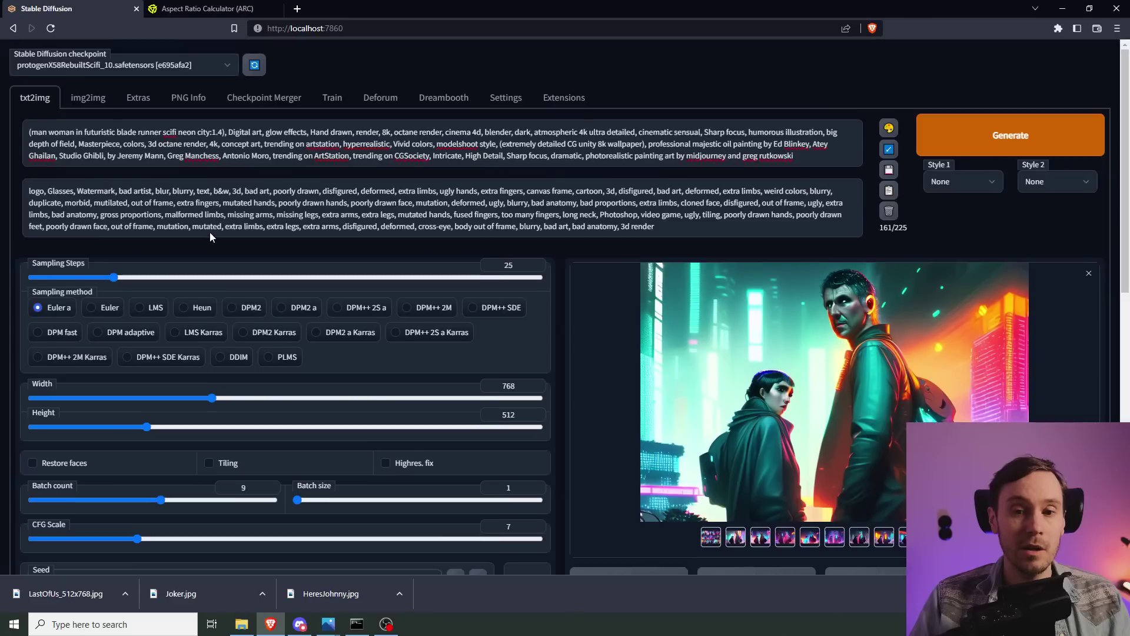
{"action": "left_click", "coordinate": [88, 98]}
- Select and enlarge the variation with a glowing display panel on the man's sleeve
{"action": "scroll", "coordinate": [186, 181], "scroll_direction": "down", "scroll_amount": 2}
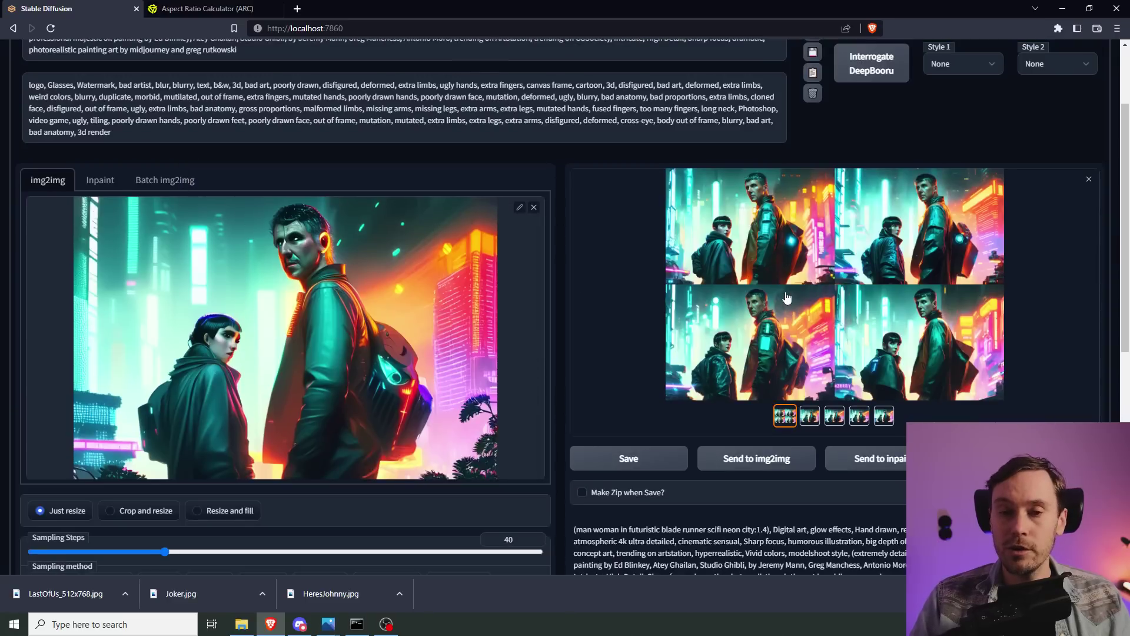
{"action": "scroll", "coordinate": [787, 298], "scroll_direction": "down", "scroll_amount": 1}
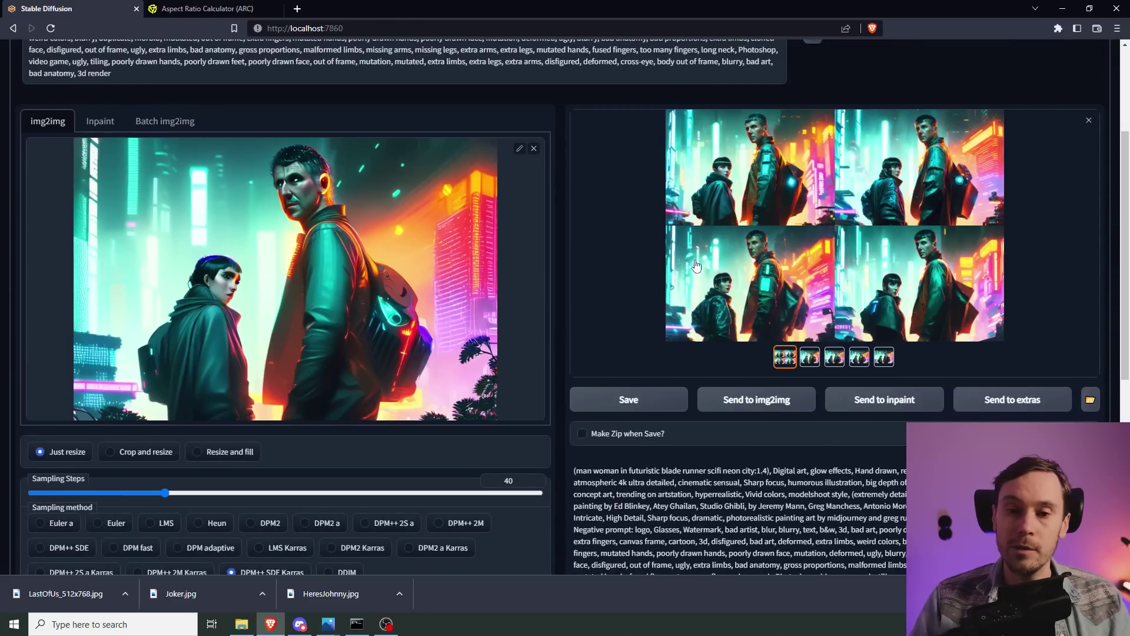
{"action": "left_click", "coordinate": [859, 361]}
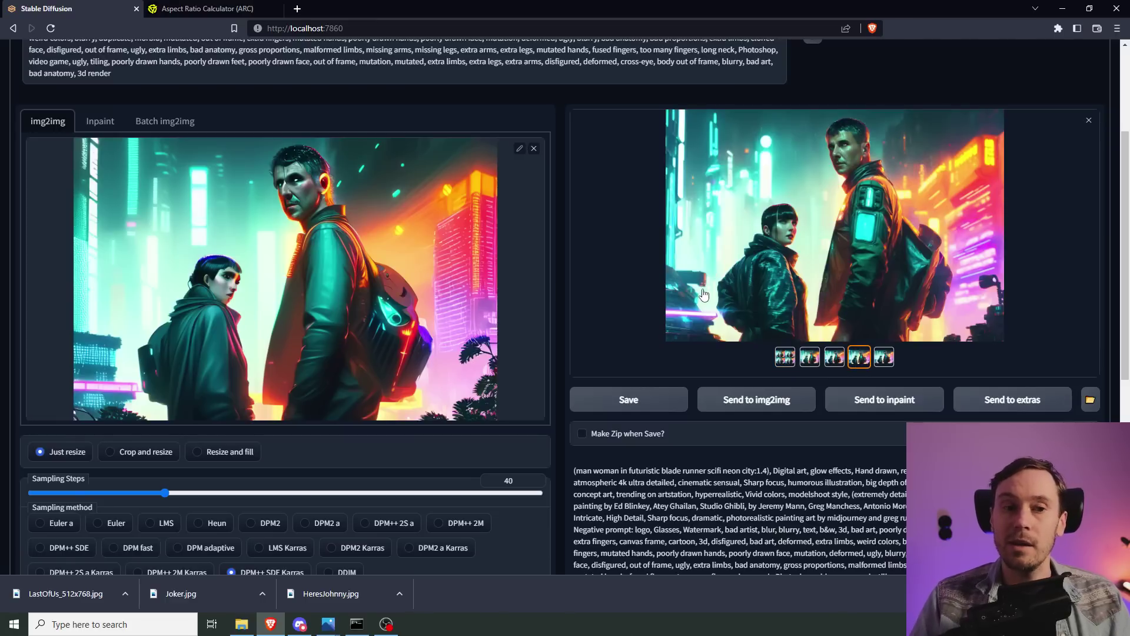
{"action": "left_click", "coordinate": [778, 238]}
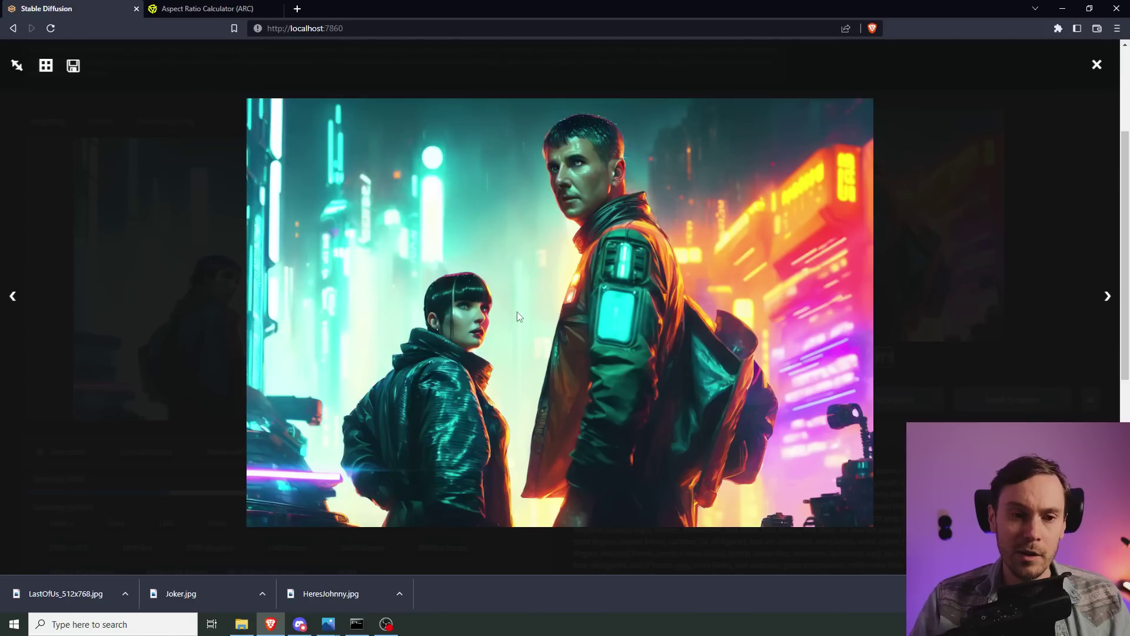
{"action": "left_click", "coordinate": [753, 236]}
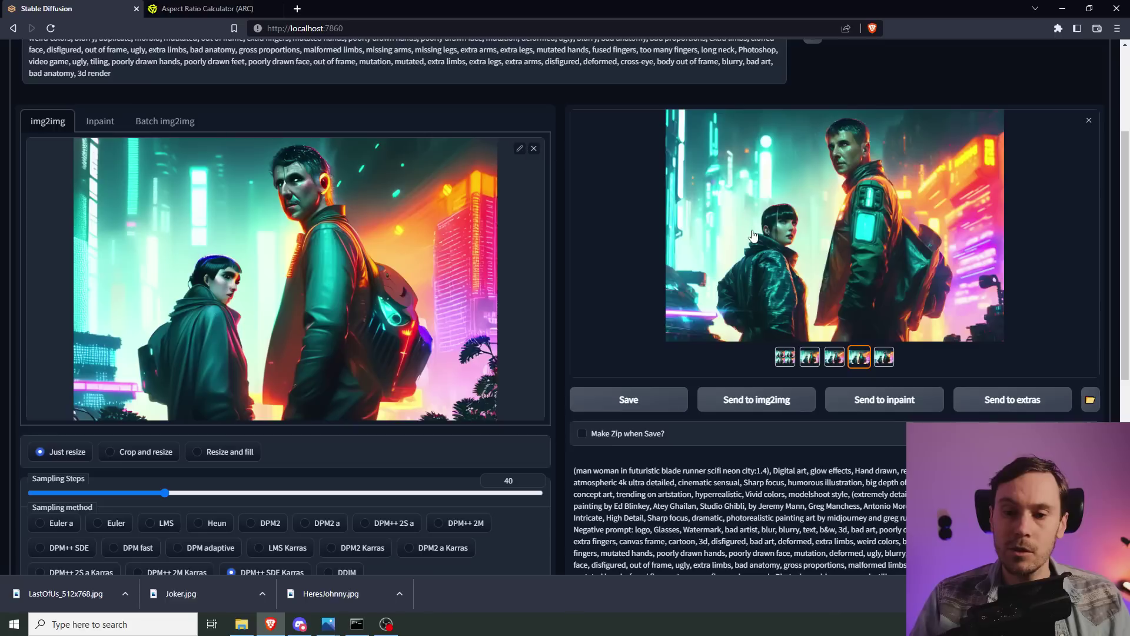
- Send the chosen variation to Extras and upscale it 2× with Lanczos
{"action": "left_click", "coordinate": [987, 402]}
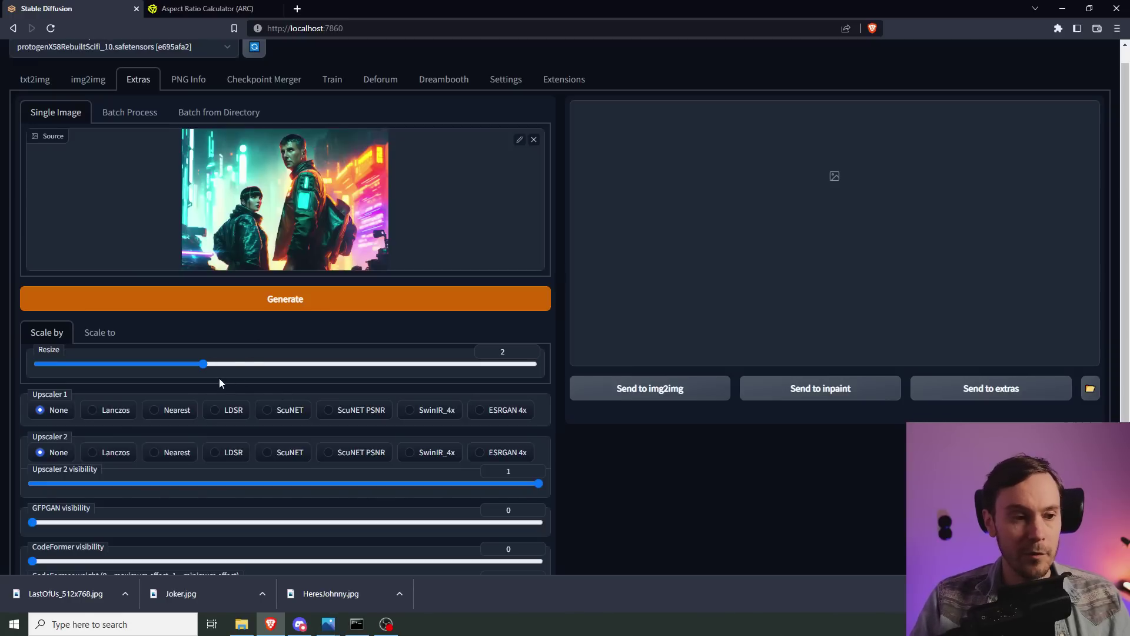
{"action": "scroll", "coordinate": [227, 372], "scroll_direction": "up", "scroll_amount": 1}
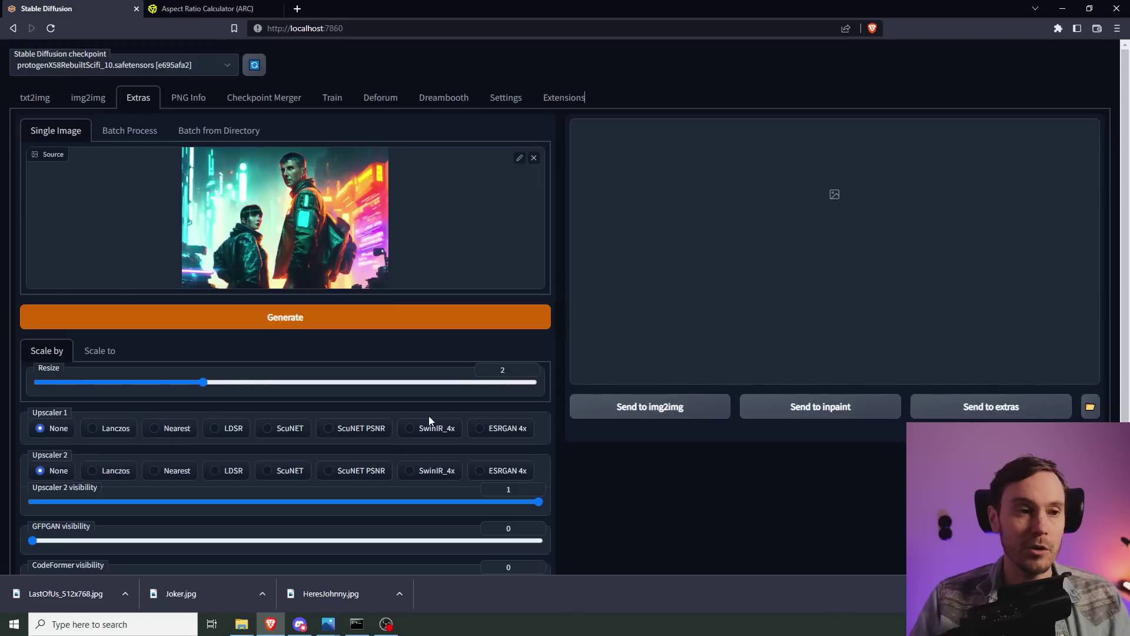
{"action": "left_click", "coordinate": [277, 325]}
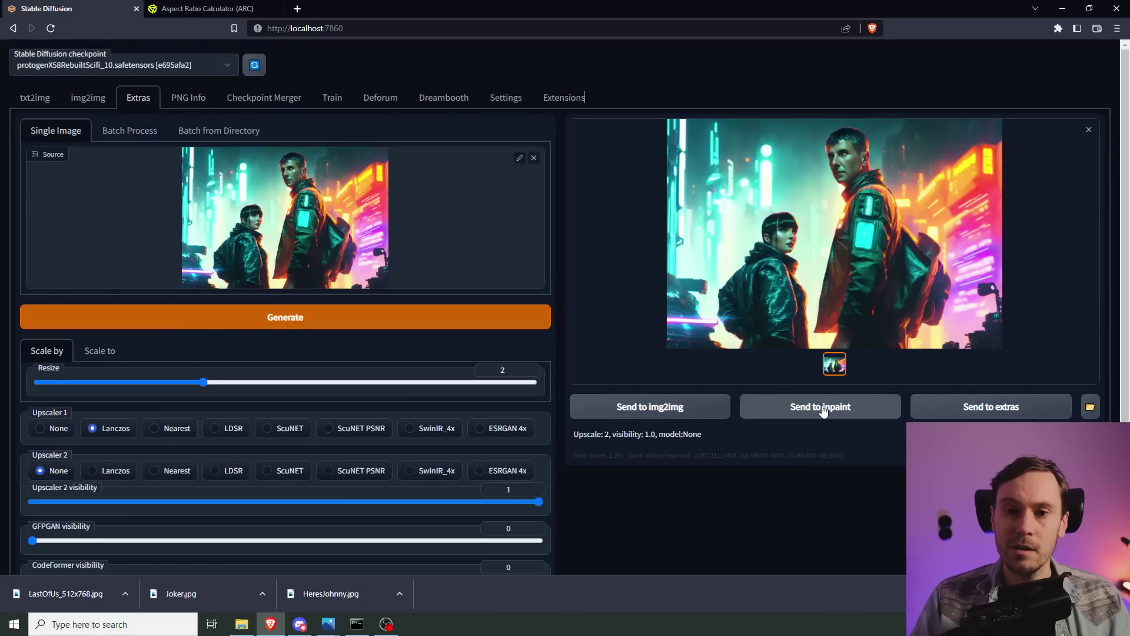
- Send the scene to inpaint and replace the prompt's scene description with 'face'
{"action": "left_click", "coordinate": [823, 410]}
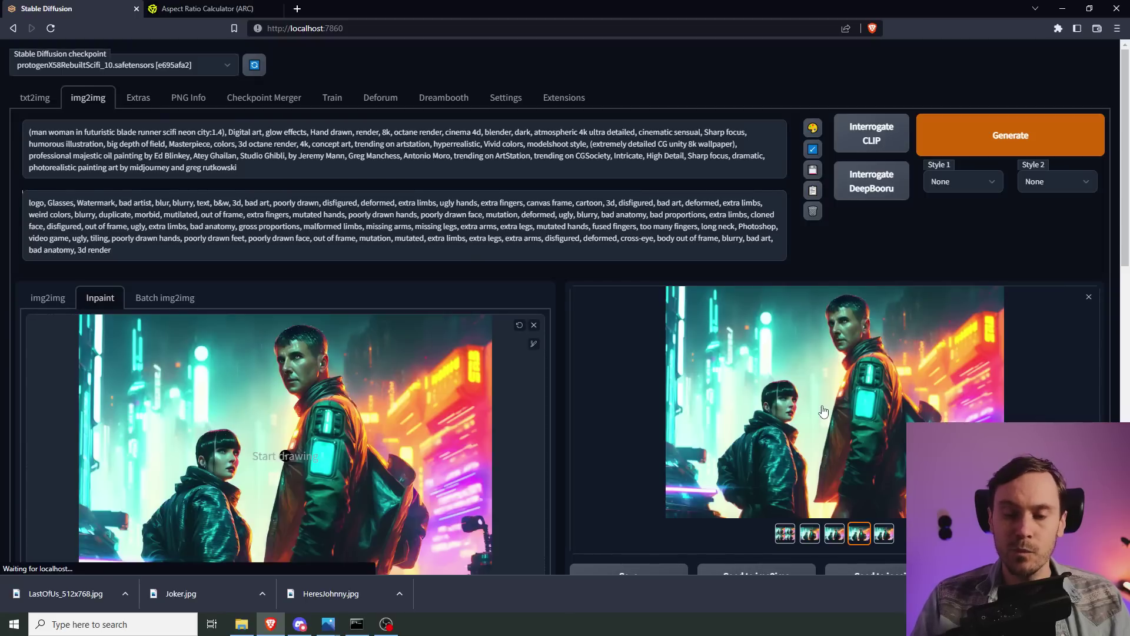
{"action": "scroll", "coordinate": [453, 340], "scroll_direction": "down", "scroll_amount": 1}
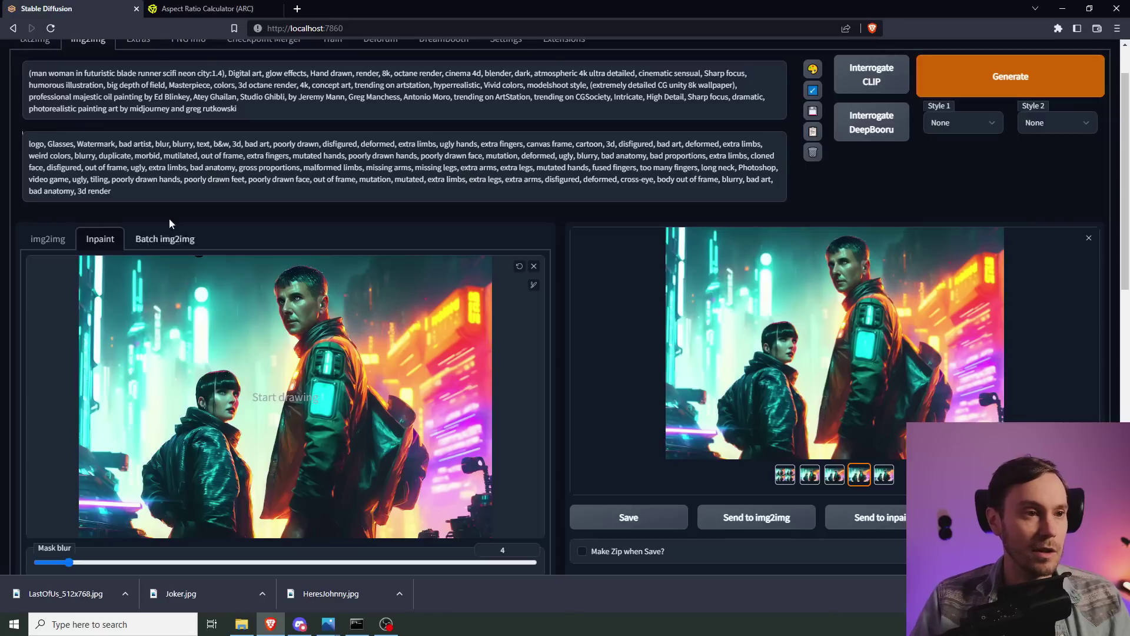
{"action": "scroll", "coordinate": [73, 135], "scroll_direction": "up", "scroll_amount": 1}
{"action": "left_click_drag", "start_coordinate": [210, 131], "coordinate": [47, 132]}
{"action": "type", "text": "face"}
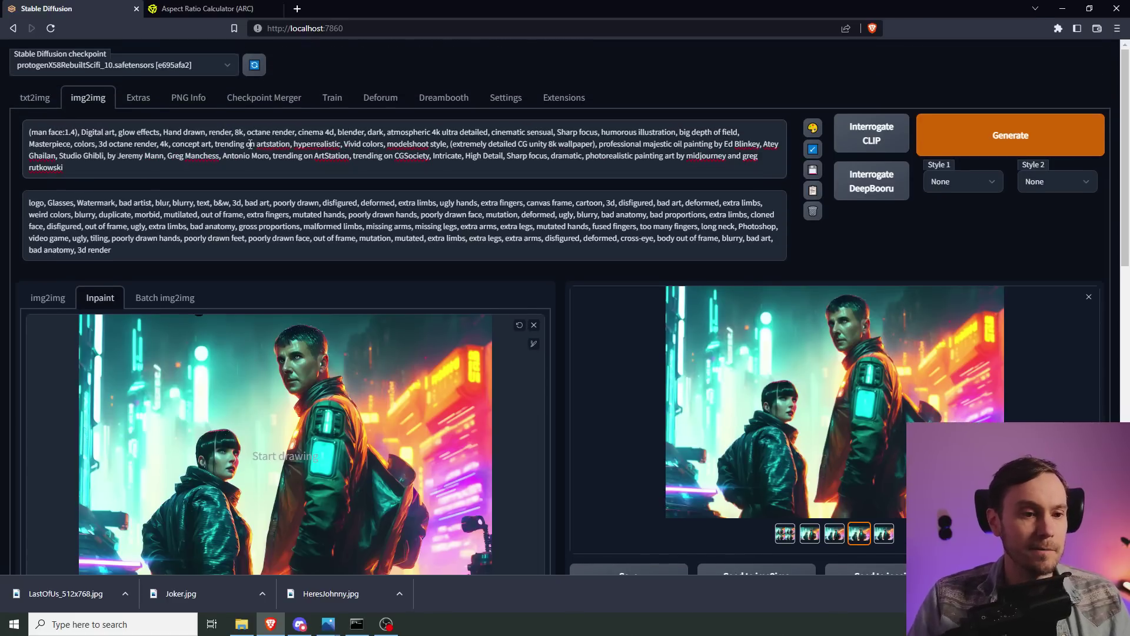
- Mask the man's face and set Masked content to original
{"action": "mouse_move", "coordinate": [279, 353]}
{"action": "left_mouse_down"}
{"action": "mouse_move", "coordinate": [302, 348]}
{"action": "mouse_move", "coordinate": [306, 359]}
{"action": "mouse_move", "coordinate": [307, 383]}
{"action": "mouse_move", "coordinate": [288, 386]}
{"action": "mouse_move", "coordinate": [282, 361]}
{"action": "mouse_move", "coordinate": [298, 368]}
{"action": "left_mouse_up"}
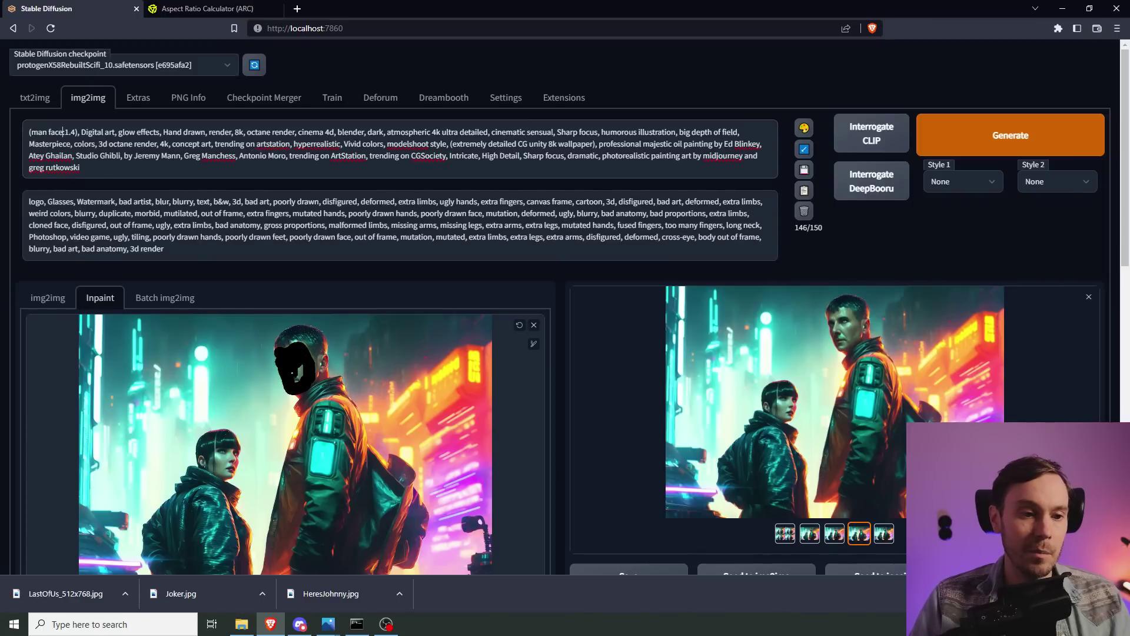
{"action": "scroll", "coordinate": [439, 373], "scroll_direction": "down", "scroll_amount": 2}
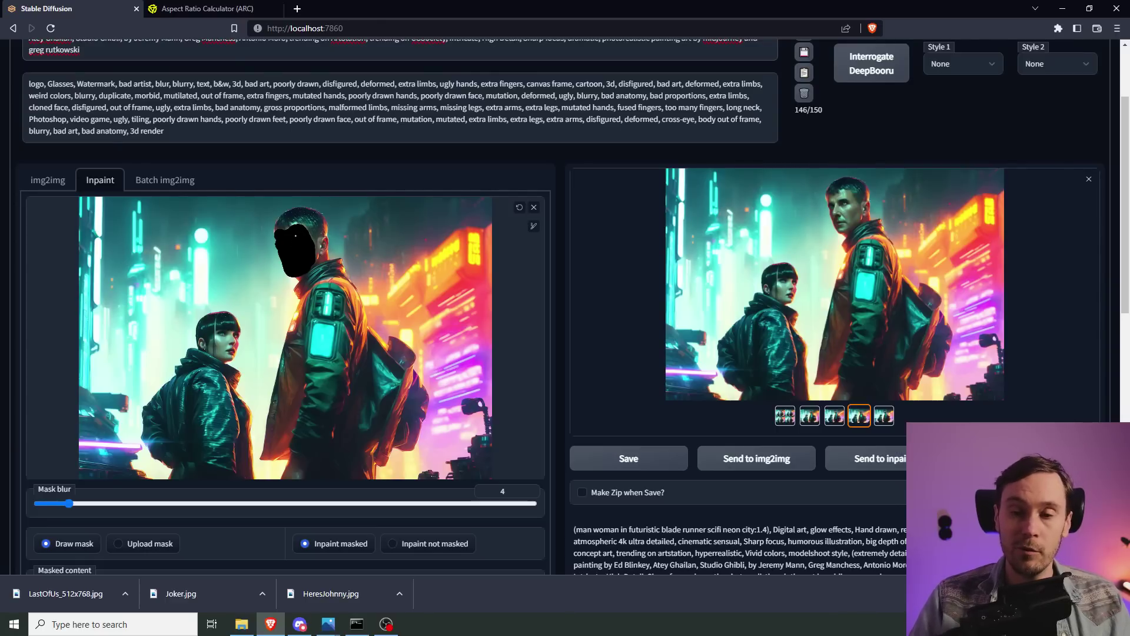
{"action": "scroll", "coordinate": [158, 436], "scroll_direction": "down", "scroll_amount": 3}
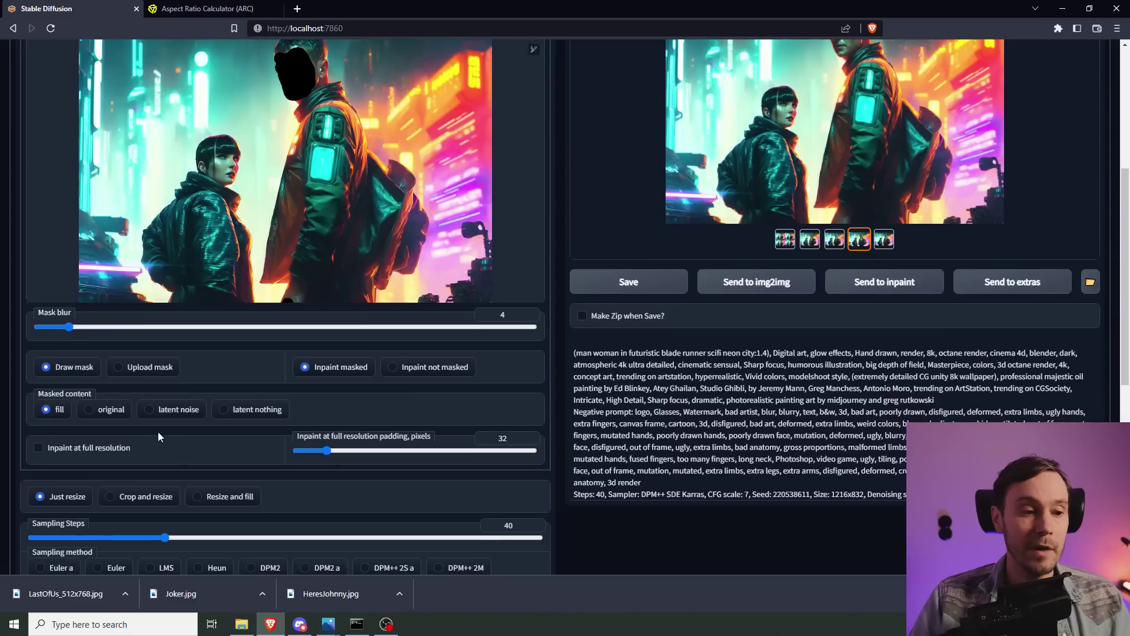
{"action": "left_click", "coordinate": [89, 410]}
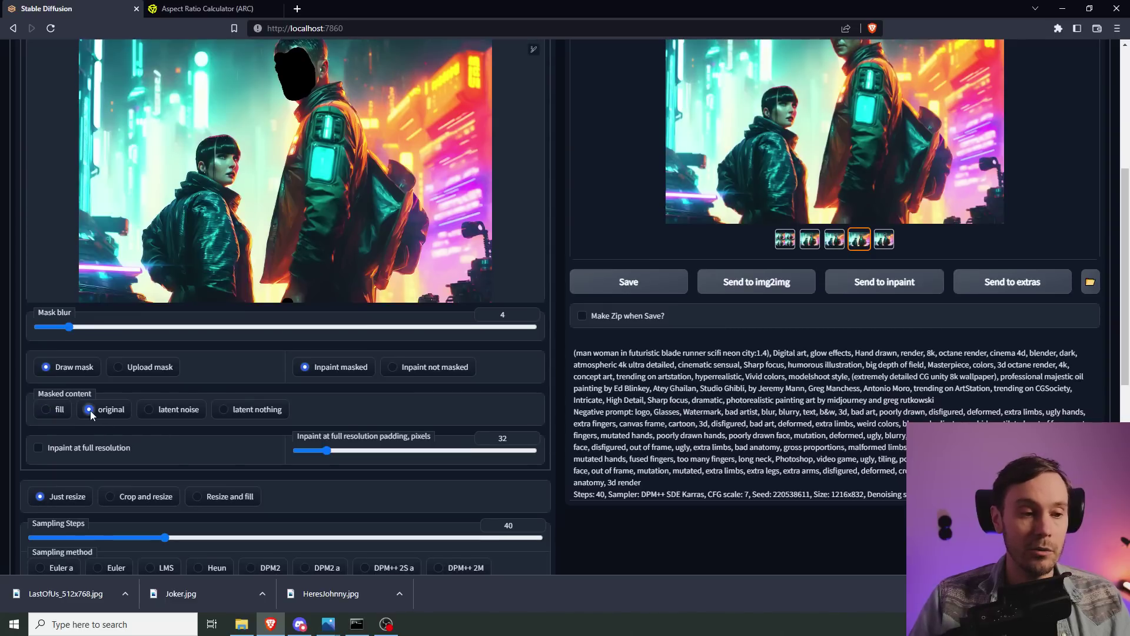
- Keep masked content as original after trying latent noise, and enable Inpaint at full resolution
{"action": "scroll", "coordinate": [317, 334], "scroll_direction": "up", "scroll_amount": 1}
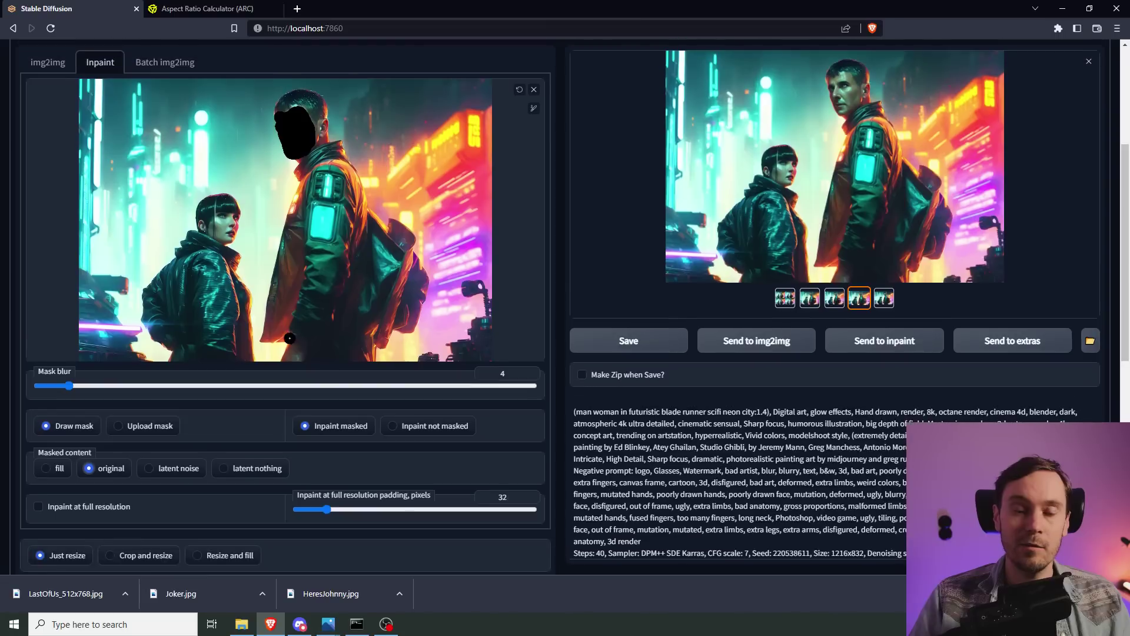
{"action": "scroll", "coordinate": [245, 355], "scroll_direction": "down", "scroll_amount": 1}
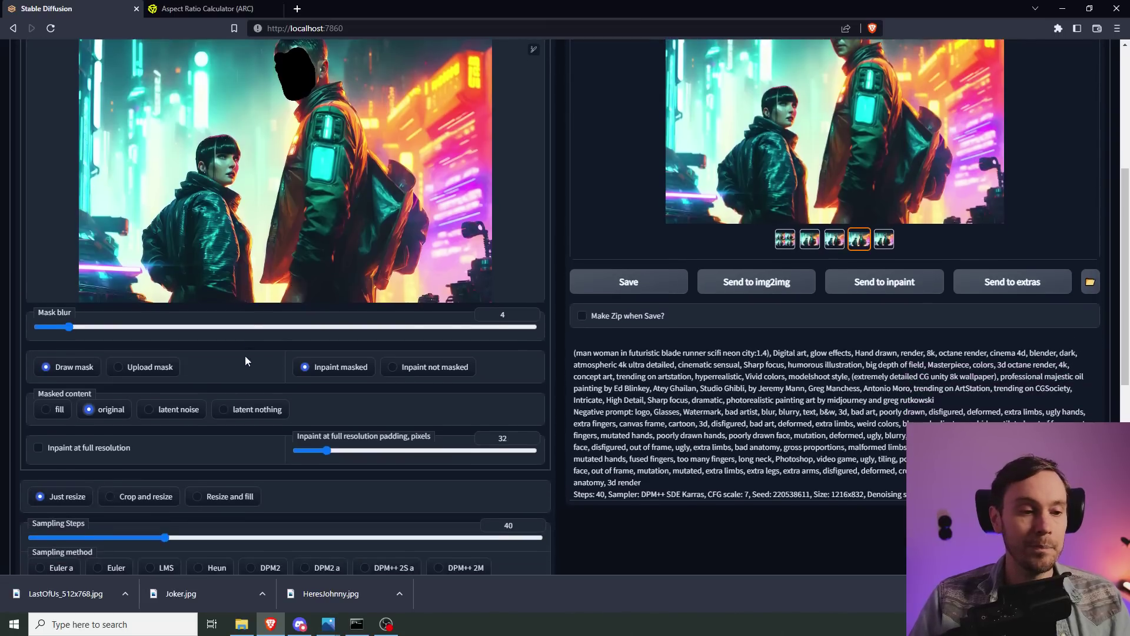
{"action": "left_click", "coordinate": [150, 410]}
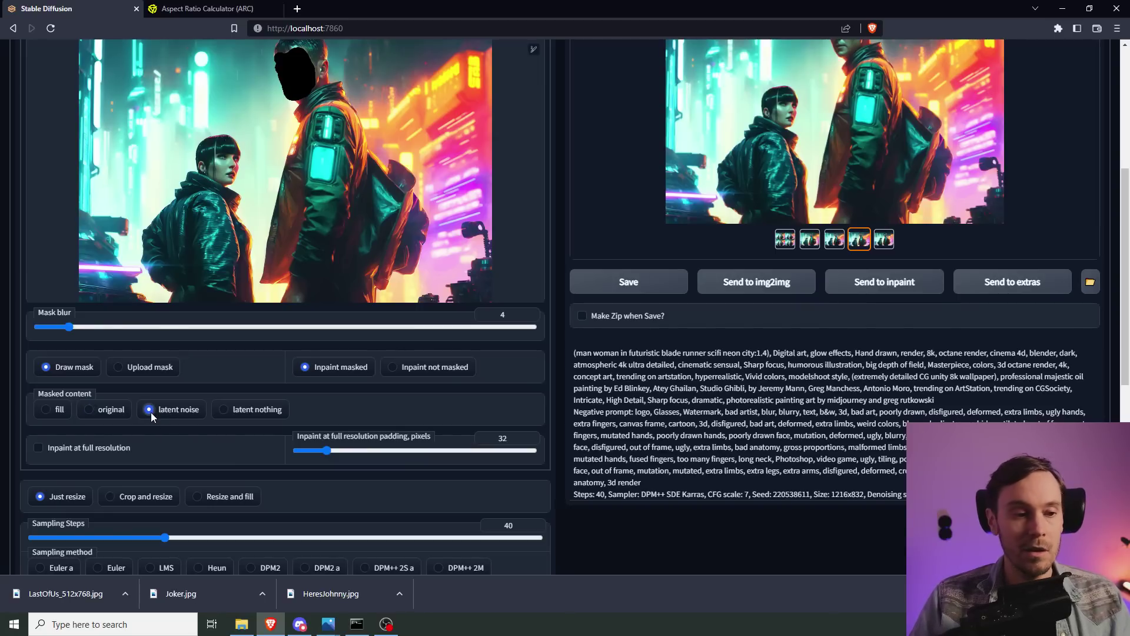
{"action": "left_click", "coordinate": [89, 411]}
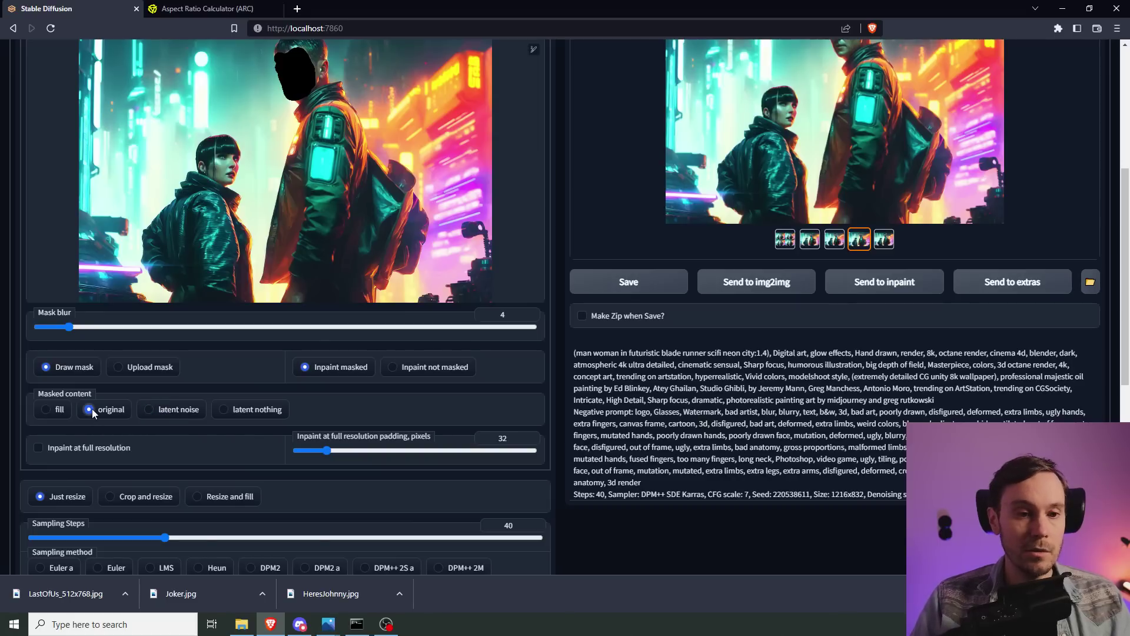
{"action": "scroll", "coordinate": [98, 415], "scroll_direction": "down", "scroll_amount": 1}
{"action": "left_click", "coordinate": [37, 388]}
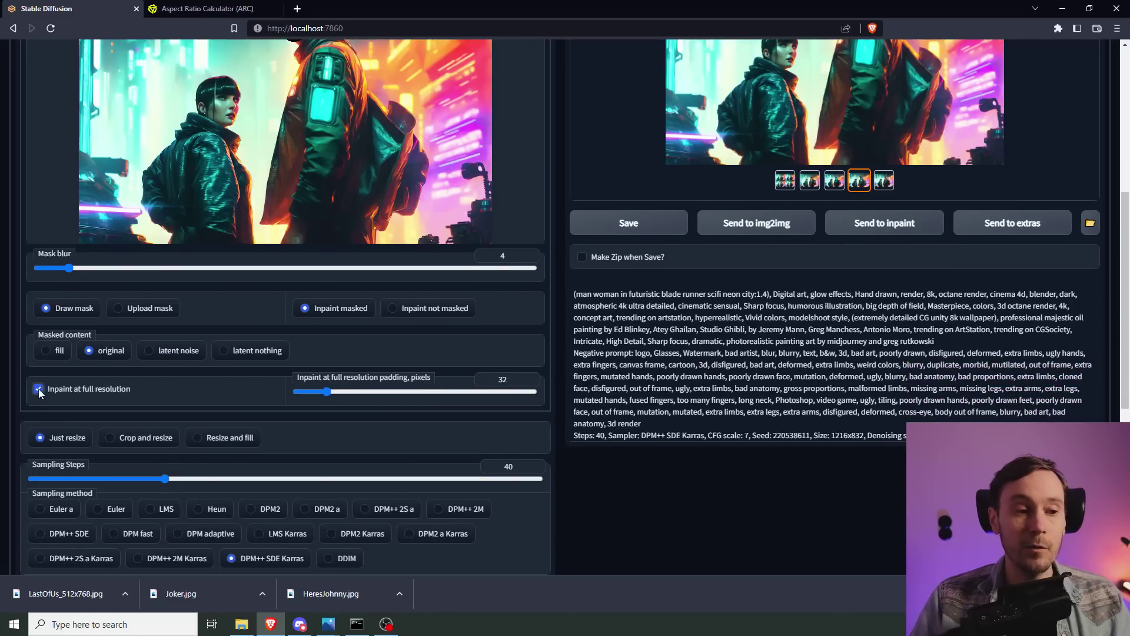
- Reduce batch count from 4 to 2 and set denoising strength to 0.6
{"action": "scroll", "coordinate": [294, 368], "scroll_direction": "down", "scroll_amount": 2}
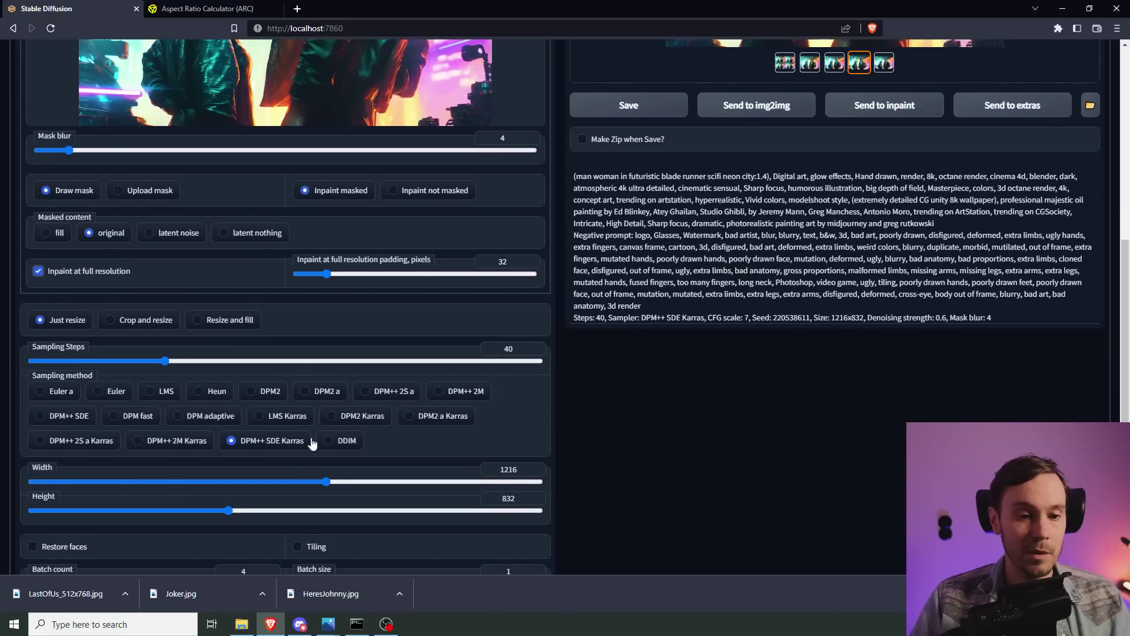
{"action": "scroll", "coordinate": [518, 426], "scroll_direction": "down", "scroll_amount": 2}
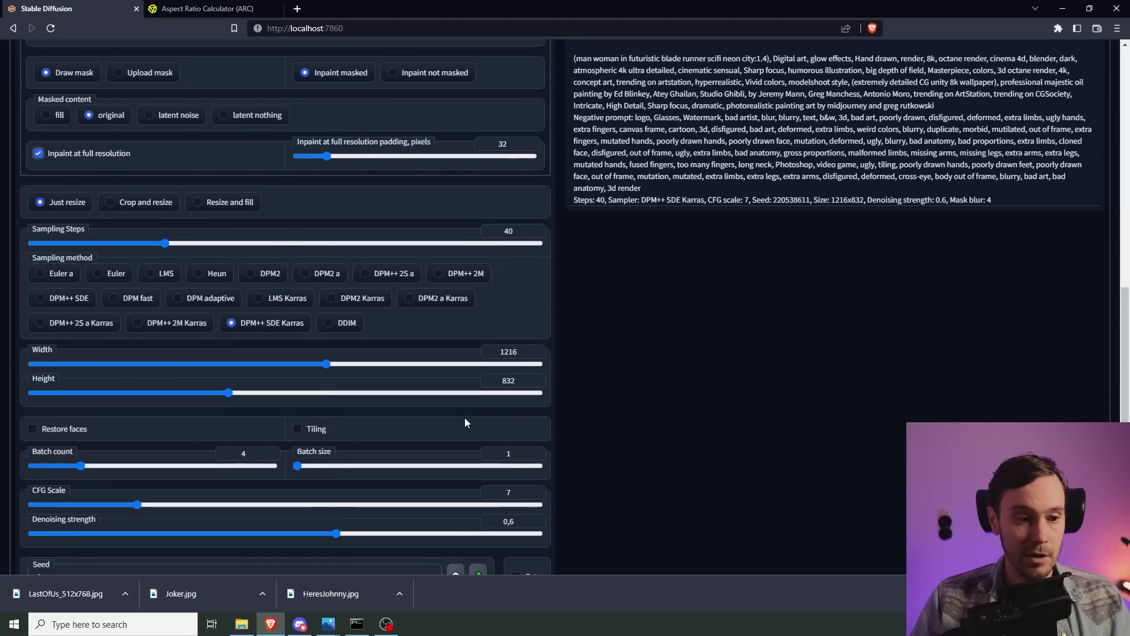
{"action": "scroll", "coordinate": [464, 416], "scroll_direction": "down", "scroll_amount": 2}
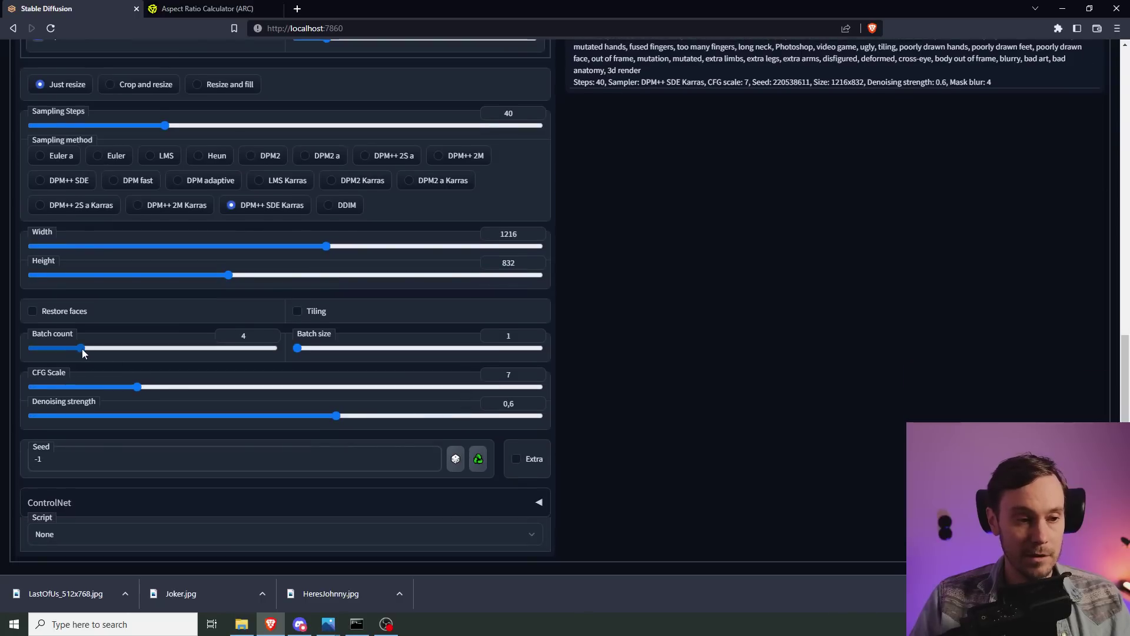
{"action": "mouse_move", "coordinate": [82, 352]}
{"action": "left_mouse_down"}
{"action": "mouse_move", "coordinate": [30, 352]}
{"action": "mouse_move", "coordinate": [63, 352]}
{"action": "left_mouse_up"}
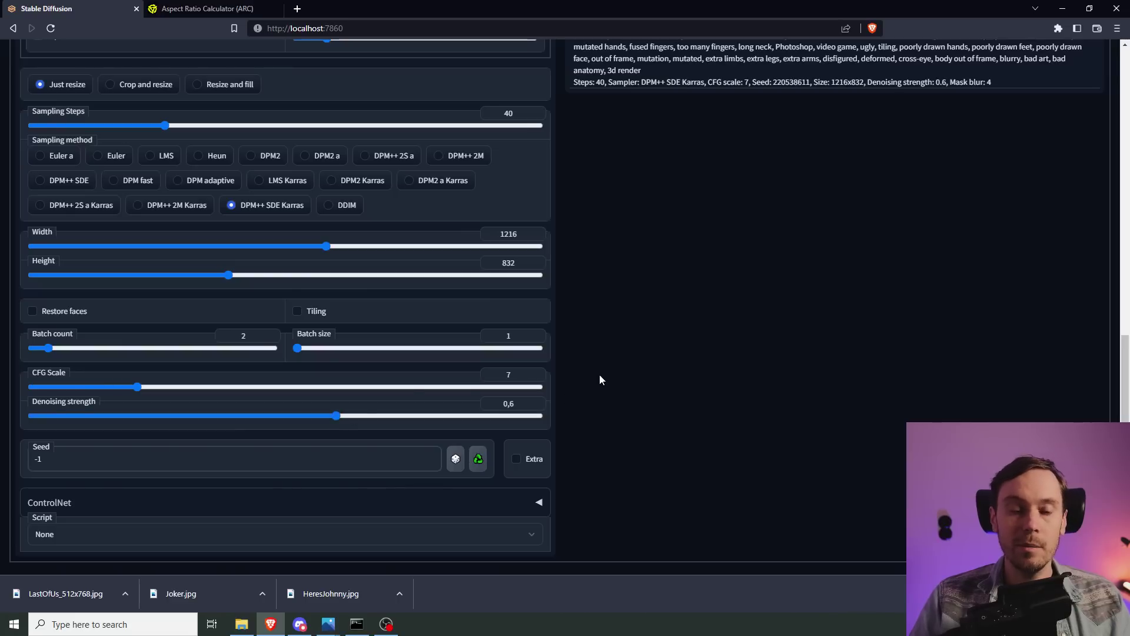
{"action": "mouse_move", "coordinate": [318, 416]}
{"action": "left_mouse_down"}
{"action": "mouse_move", "coordinate": [200, 420]}
{"action": "mouse_move", "coordinate": [334, 415]}
{"action": "left_mouse_up"}
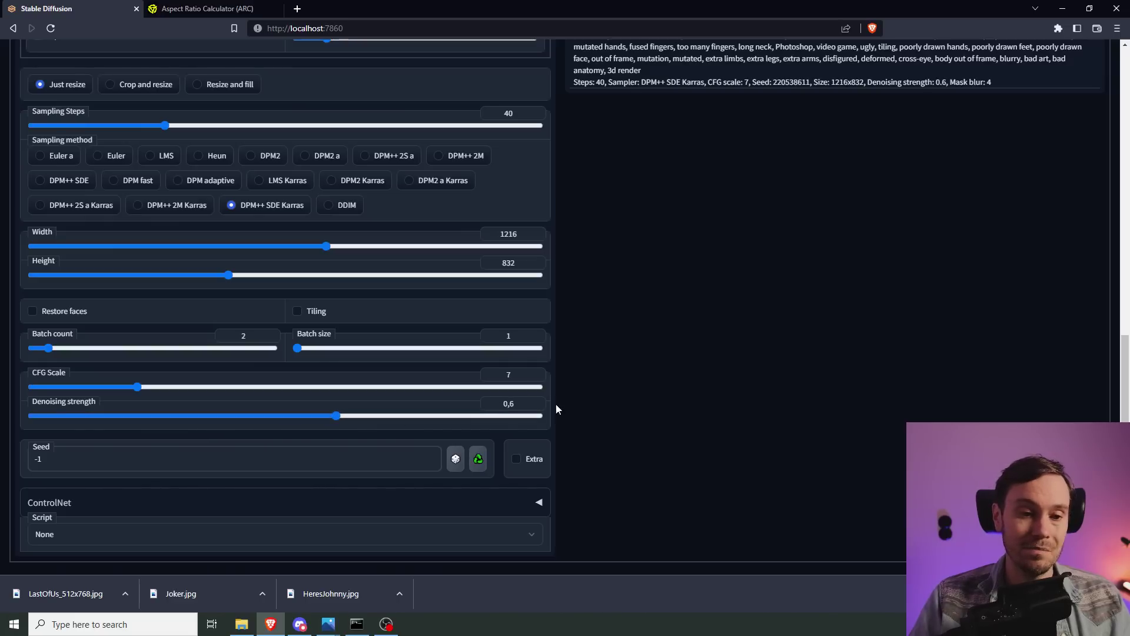
{"action": "scroll", "coordinate": [708, 391], "scroll_direction": "up", "scroll_amount": 9}
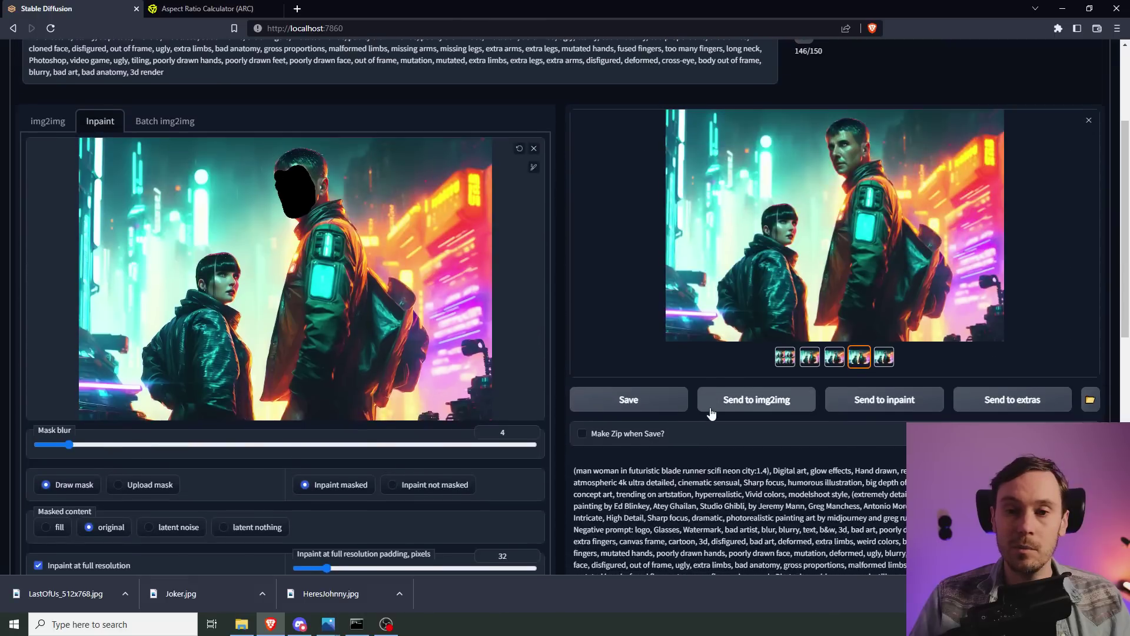
{"action": "scroll", "coordinate": [712, 413], "scroll_direction": "up", "scroll_amount": 2}
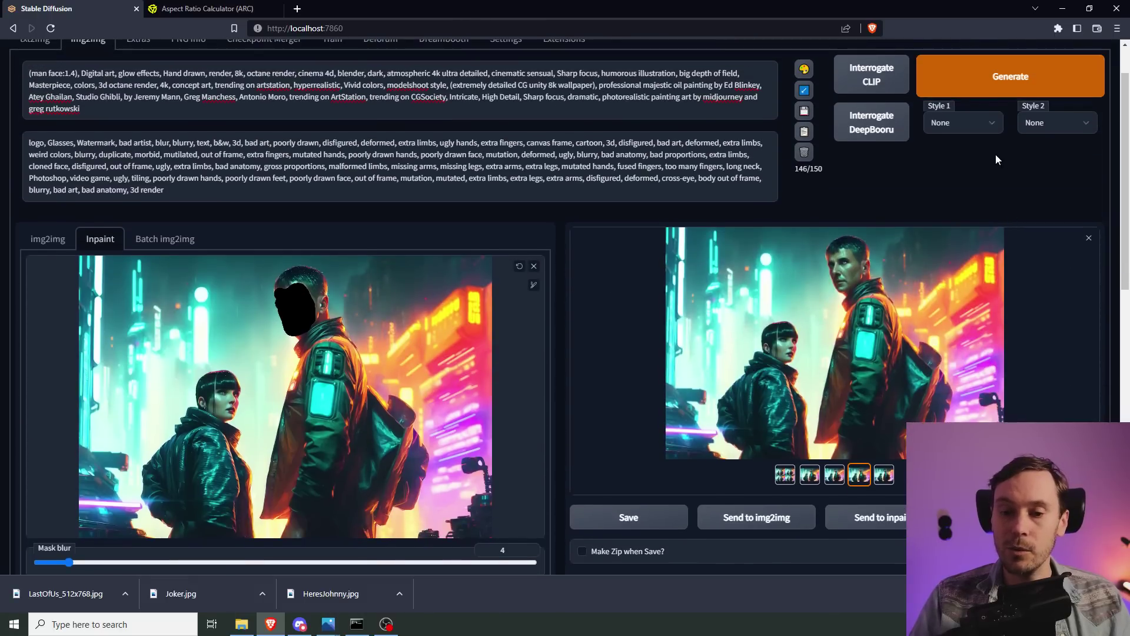
- Run inpainting to regenerate the man's masked face in two new versions
{"action": "left_click", "coordinate": [977, 89]}
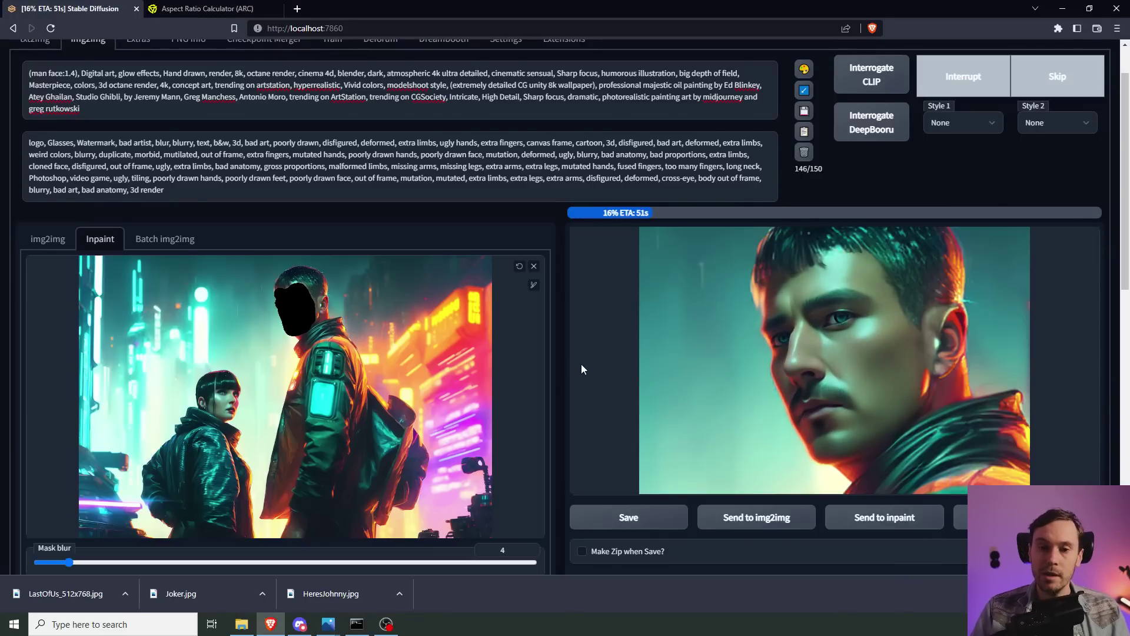
{"action": "scroll", "coordinate": [530, 365], "scroll_direction": "down", "scroll_amount": 3}
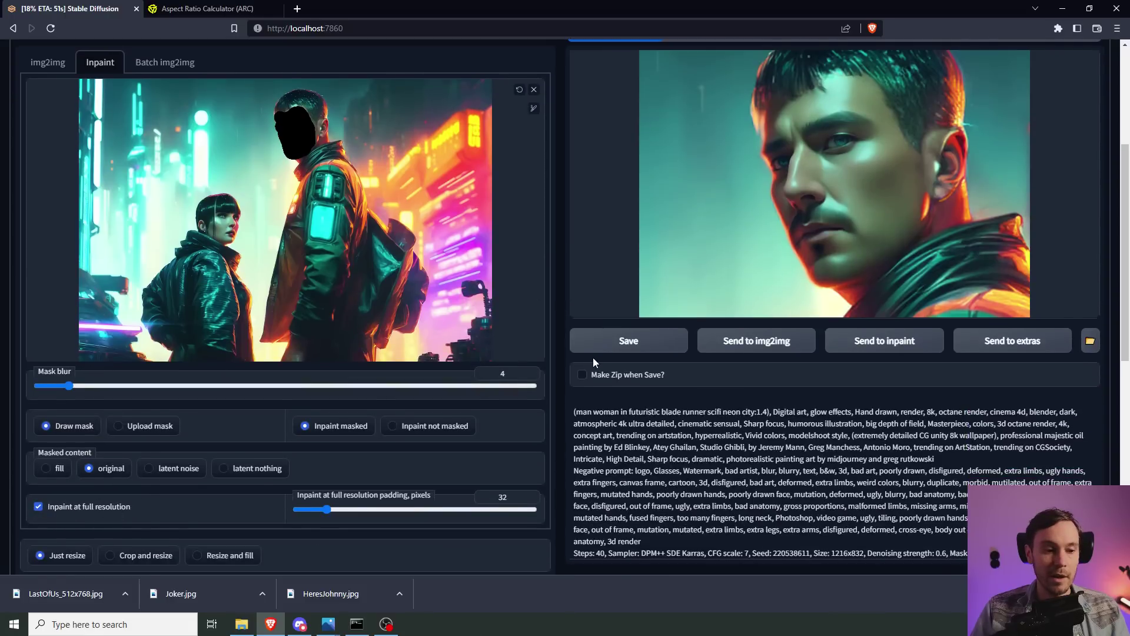
{"action": "scroll", "coordinate": [706, 312], "scroll_direction": "up", "scroll_amount": 3}
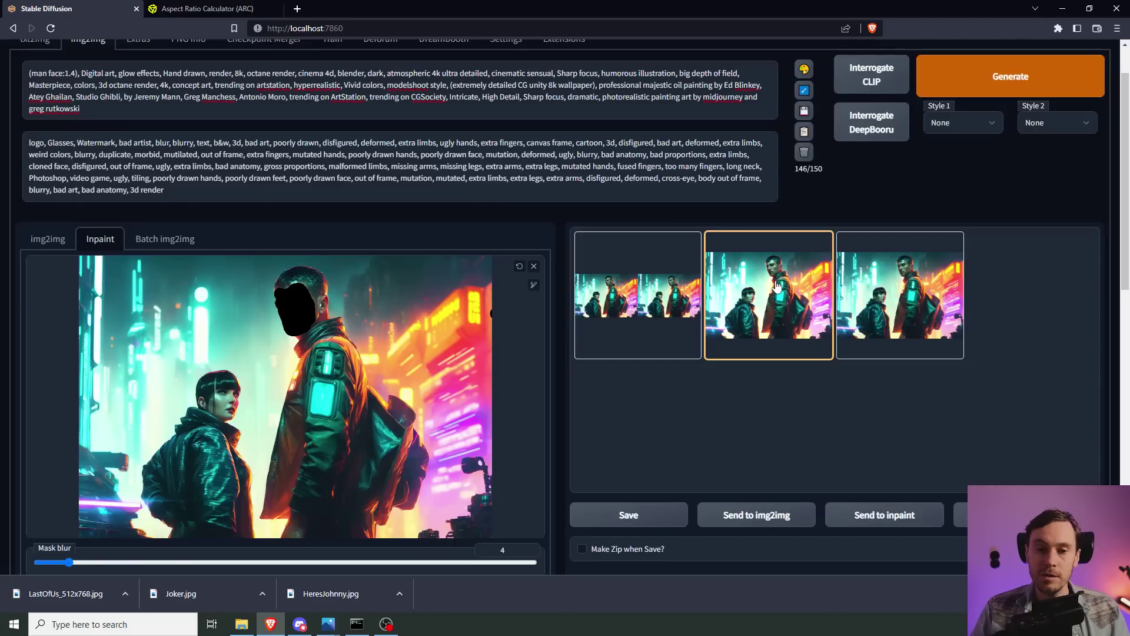
- Preview the second inpainted result full screen
{"action": "left_click", "coordinate": [776, 287]}
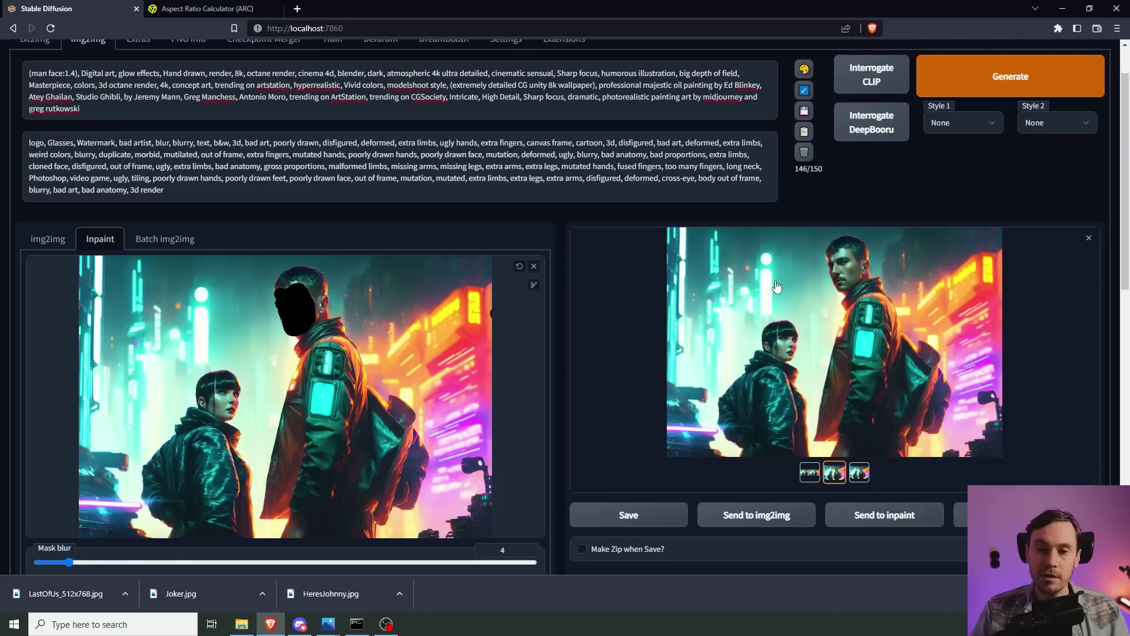
{"action": "left_click", "coordinate": [818, 325]}
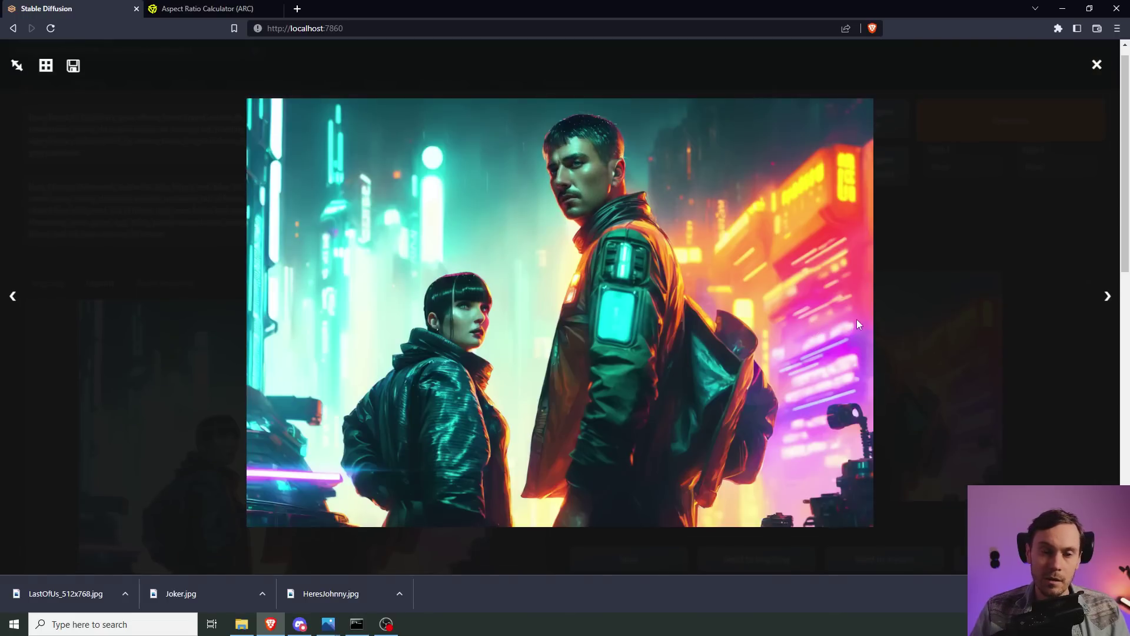
{"action": "left_click", "coordinate": [1097, 65]}
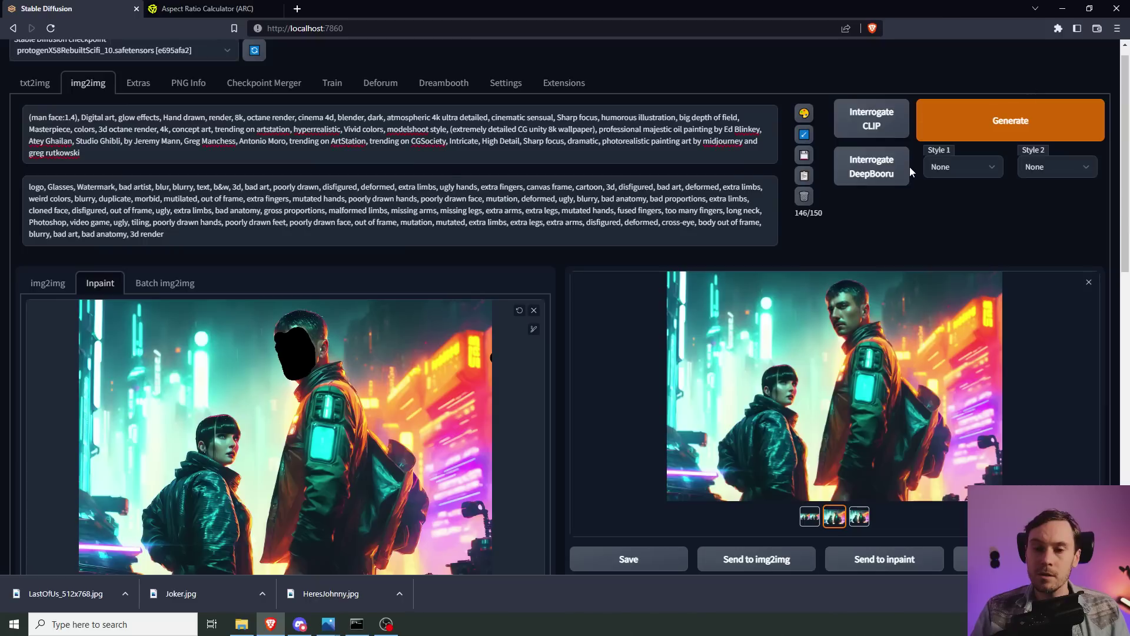
- Clear the mask from the man's face on the inpaint canvas
{"action": "scroll", "coordinate": [845, 330], "scroll_direction": "down", "scroll_amount": 1}
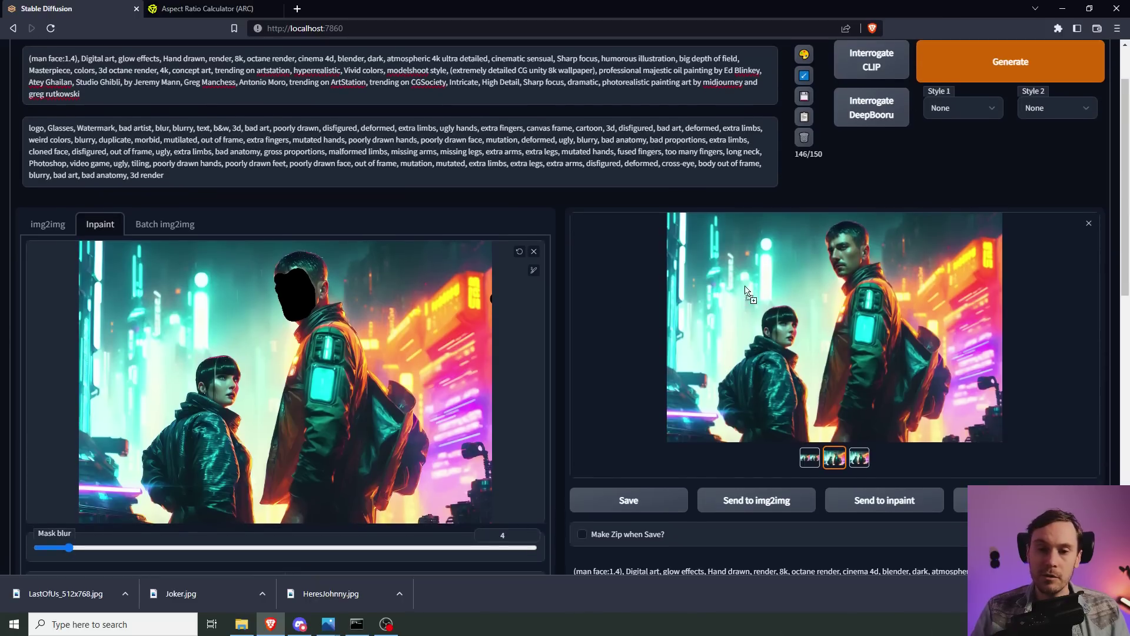
{"action": "left_click", "coordinate": [519, 252]}
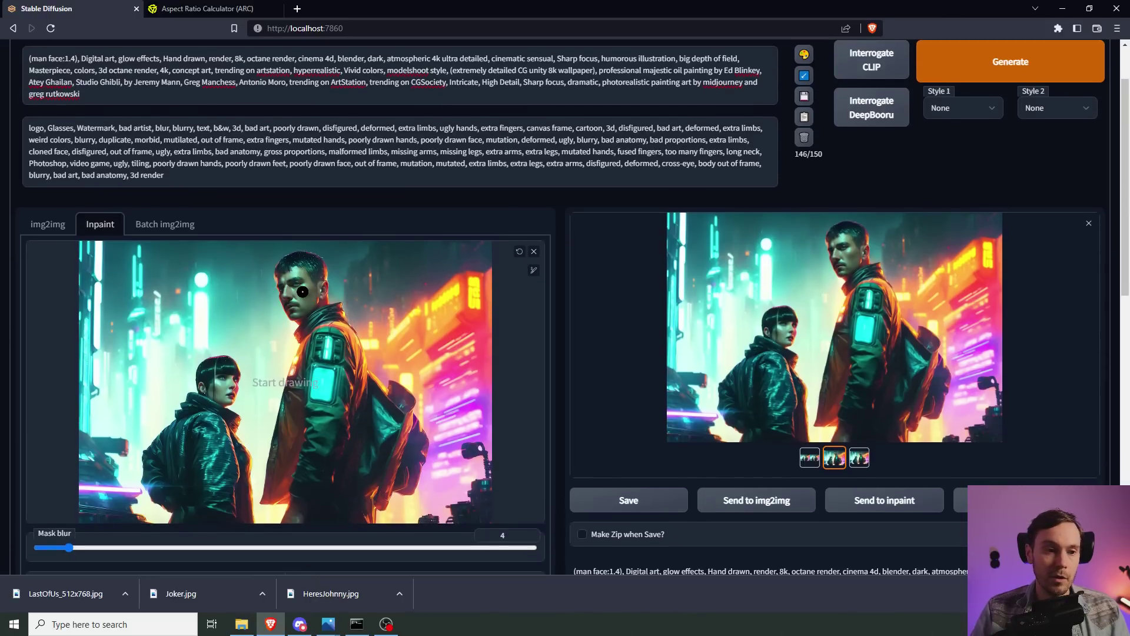
{"action": "scroll", "coordinate": [302, 291], "scroll_direction": "down", "scroll_amount": 2}
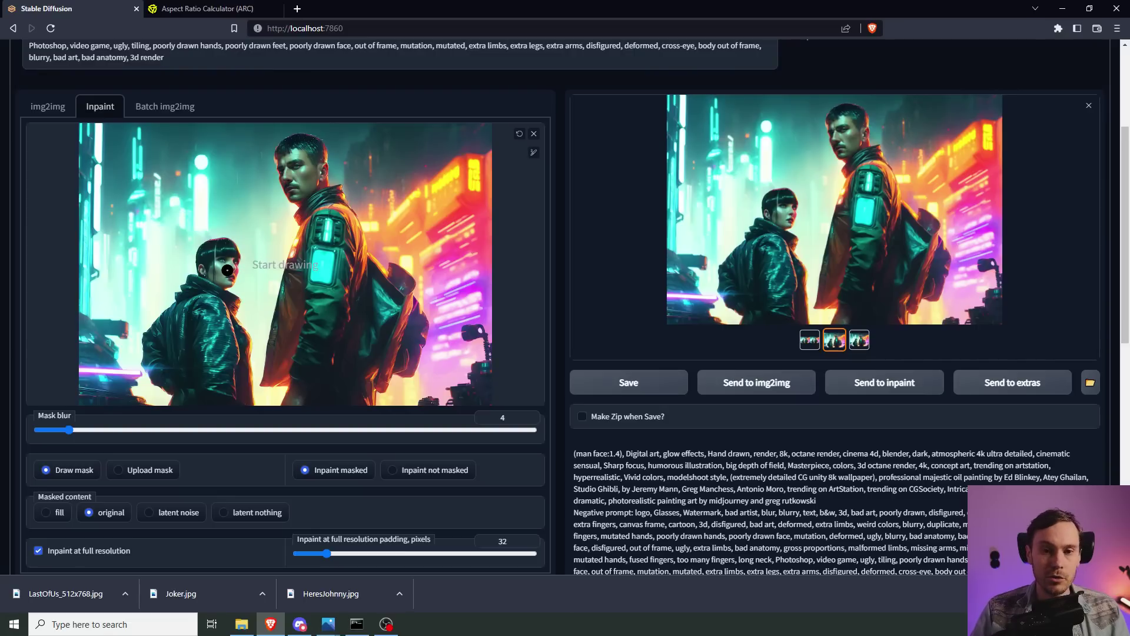
- Mask the woman's head and change the prompt to 'woman android robot face'
{"action": "mouse_move", "coordinate": [221, 263]}
{"action": "left_mouse_down"}
{"action": "mouse_move", "coordinate": [241, 261]}
{"action": "mouse_move", "coordinate": [213, 264]}
{"action": "mouse_move", "coordinate": [212, 280]}
{"action": "mouse_move", "coordinate": [232, 284]}
{"action": "mouse_move", "coordinate": [231, 244]}
{"action": "mouse_move", "coordinate": [217, 241]}
{"action": "mouse_move", "coordinate": [202, 274]}
{"action": "mouse_move", "coordinate": [212, 253]}
{"action": "left_mouse_up"}
{"action": "scroll", "coordinate": [65, 123], "scroll_direction": "up", "scroll_amount": 3}
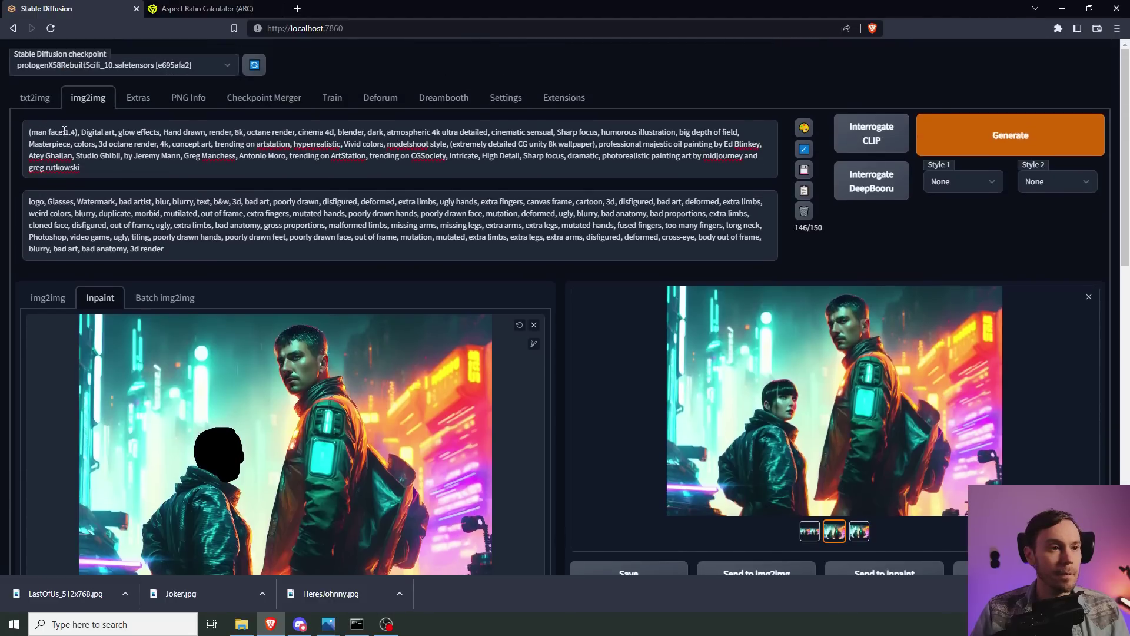
{"action": "left_click_drag", "start_coordinate": [63, 131], "coordinate": [32, 132]}
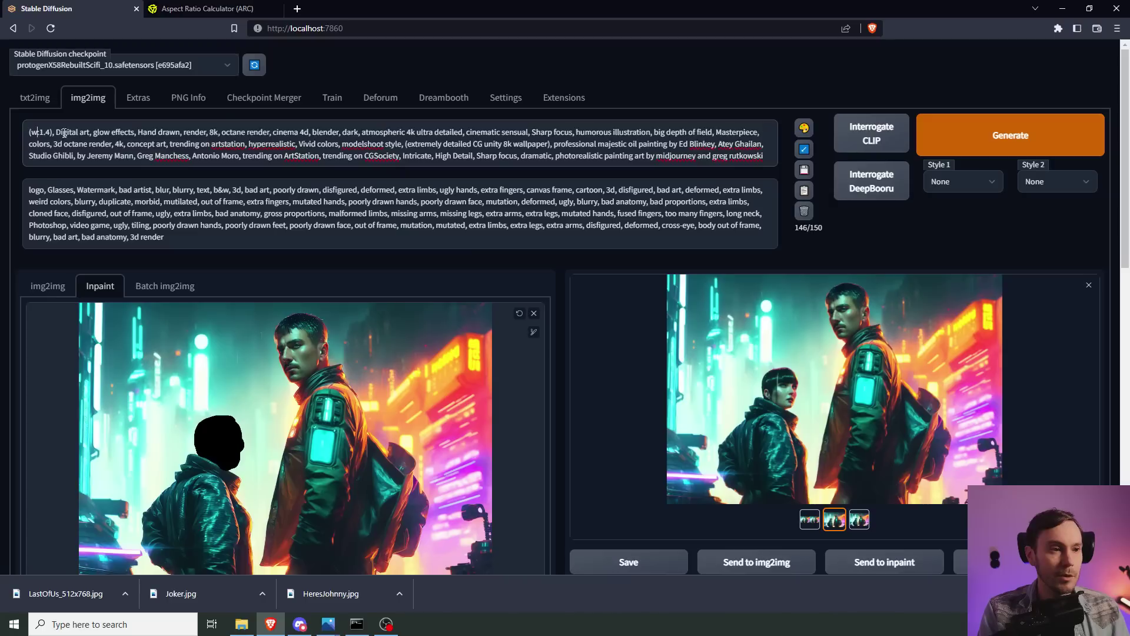
{"action": "type", "text": "woman android robot"}
{"action": "key", "text": "BackSpace"}
- Raise denoising strength to about 0.75 and generate the android face inpaint
{"action": "scroll", "coordinate": [560, 285], "scroll_direction": "down", "scroll_amount": 5}
{"action": "scroll", "coordinate": [559, 285], "scroll_direction": "down", "scroll_amount": 7}
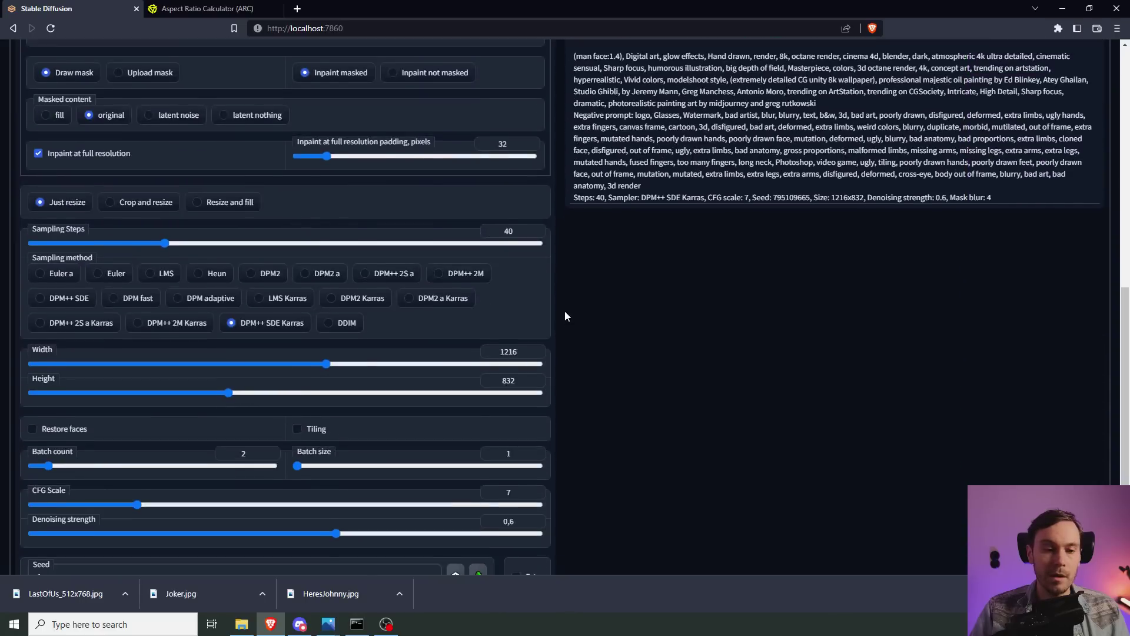
{"action": "left_click_drag", "start_coordinate": [338, 387], "coordinate": [412, 385]}
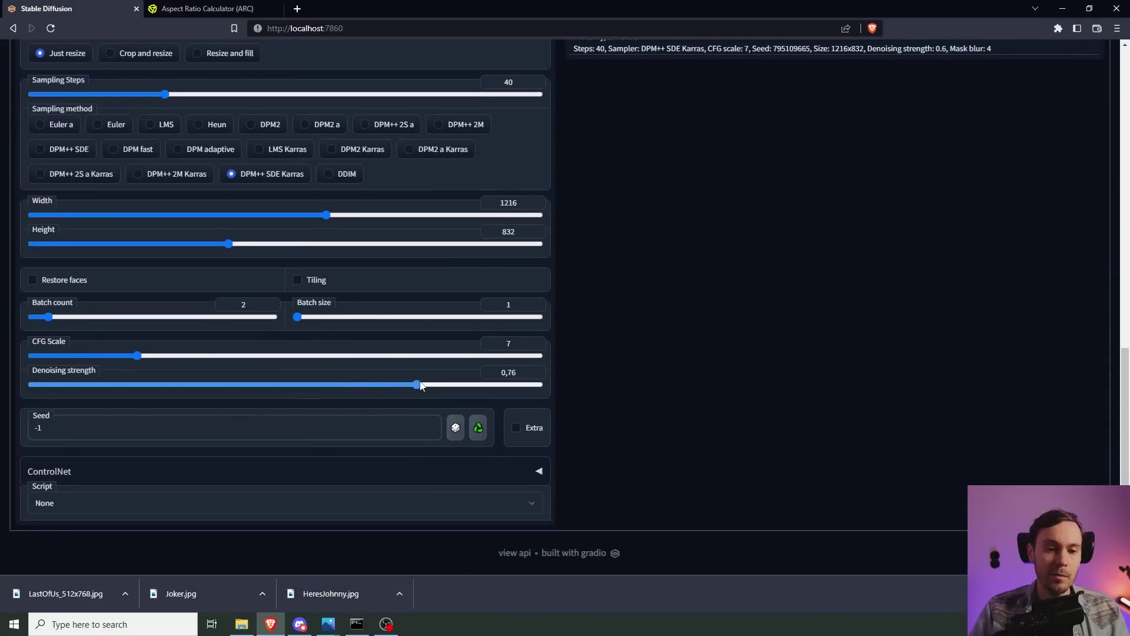
{"action": "scroll", "coordinate": [778, 338], "scroll_direction": "up", "scroll_amount": 10}
{"action": "scroll", "coordinate": [765, 345], "scroll_direction": "up", "scroll_amount": 2}
{"action": "key", "text": "ctrl+Return"}
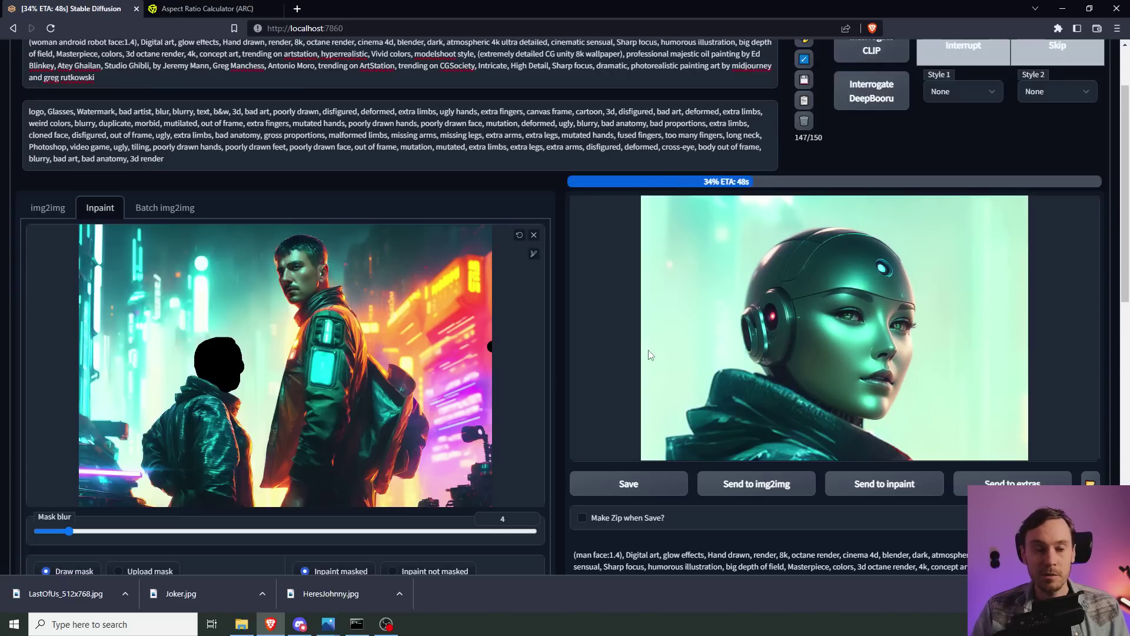
- Compare both android-face variants full size in the image viewer
{"action": "left_click", "coordinate": [824, 286]}
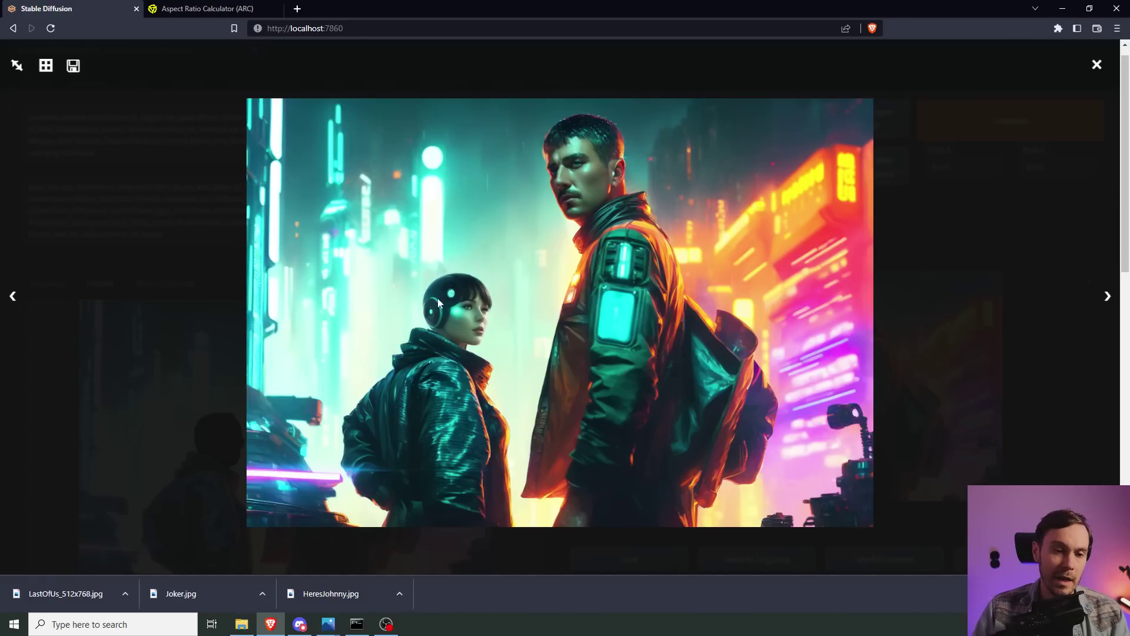
{"action": "key", "text": "Right"}
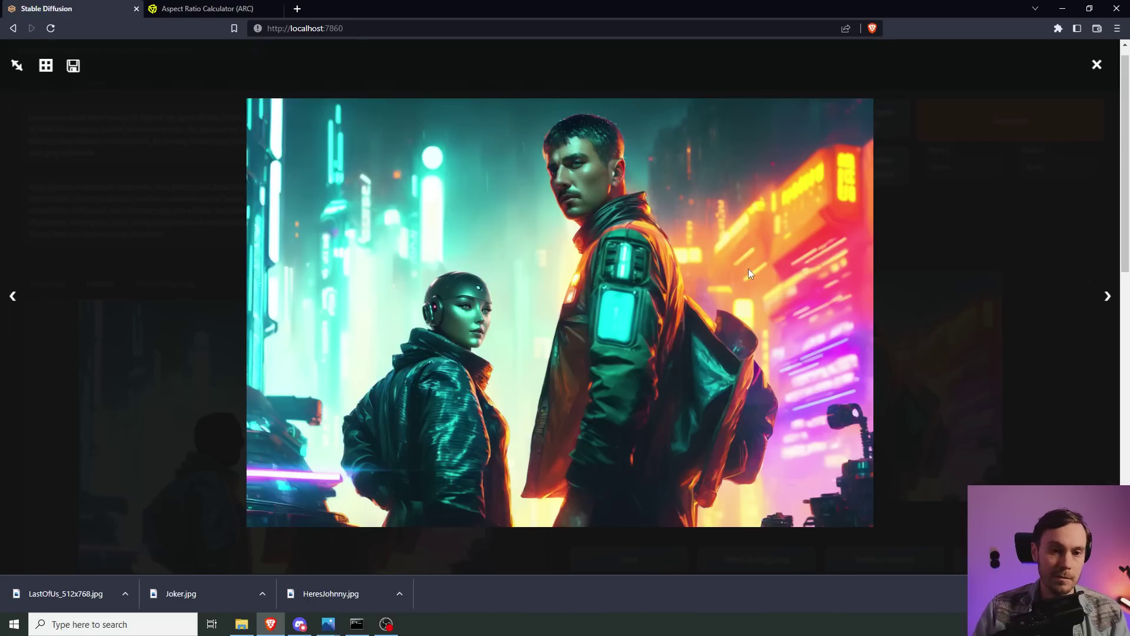
{"action": "left_click", "coordinate": [1097, 64]}
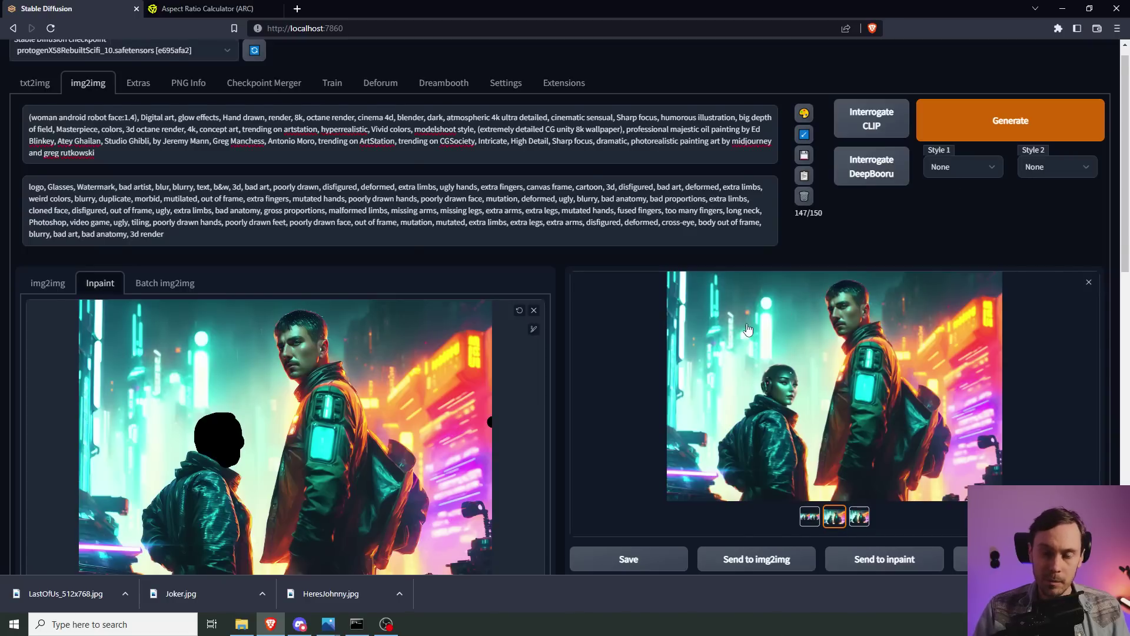
{"action": "scroll", "coordinate": [747, 328], "scroll_direction": "down", "scroll_amount": 1}
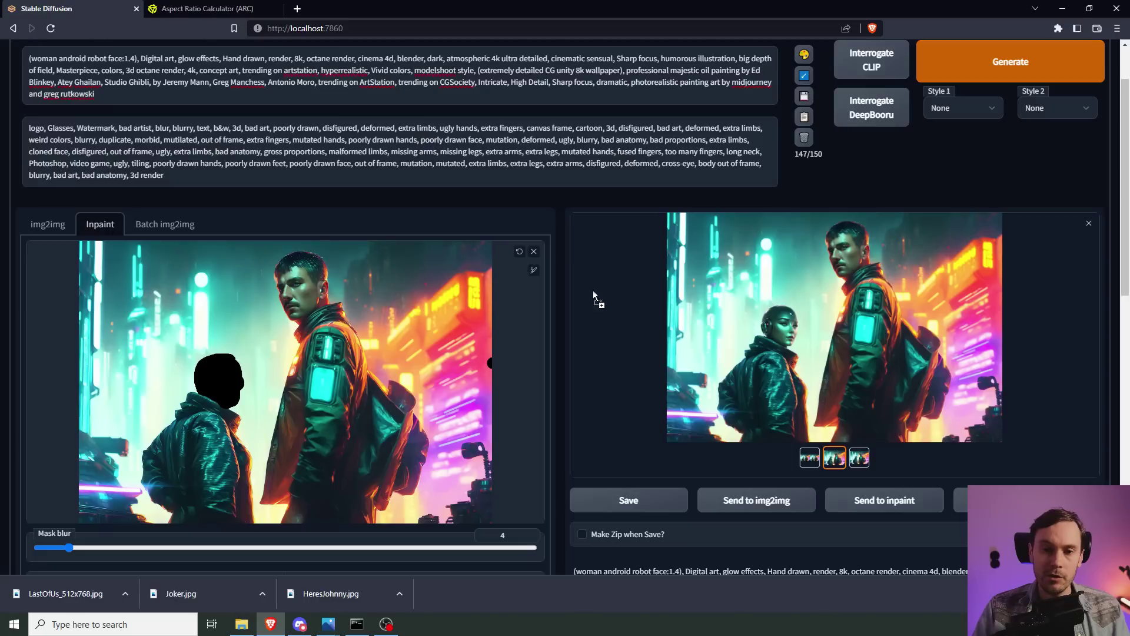
- Clear the head mask and paint a new inpaint mask over the man's arm
{"action": "left_click", "coordinate": [520, 253]}
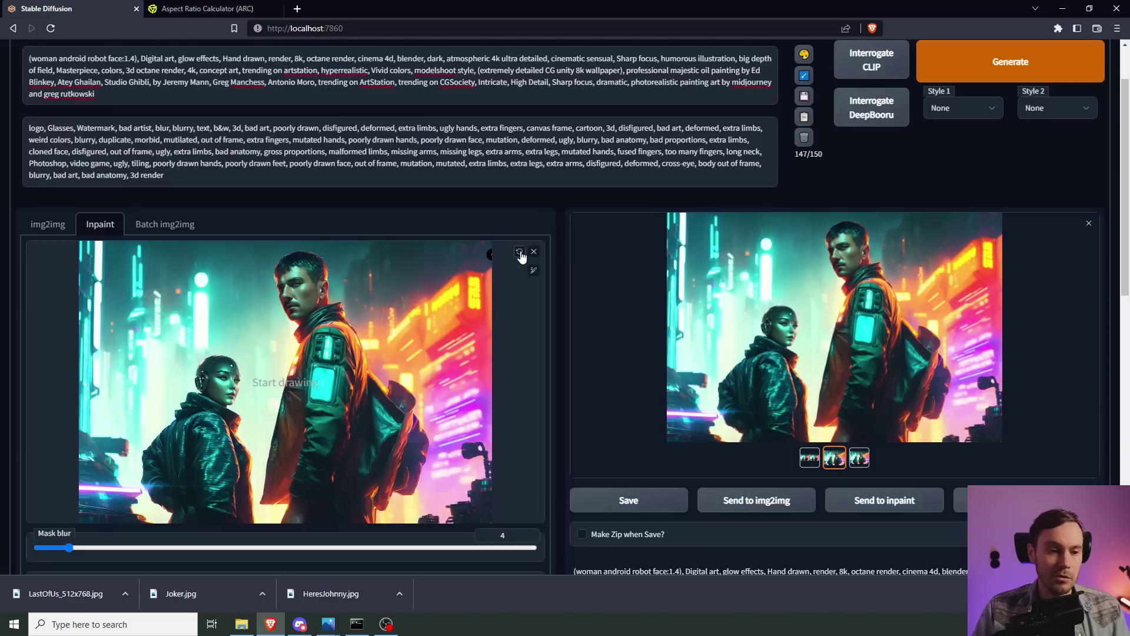
{"action": "scroll", "coordinate": [364, 347], "scroll_direction": "down", "scroll_amount": 1}
{"action": "mouse_move", "coordinate": [336, 341]}
{"action": "left_mouse_down"}
{"action": "mouse_move", "coordinate": [318, 278]}
{"action": "mouse_move", "coordinate": [344, 279]}
{"action": "mouse_move", "coordinate": [326, 319]}
{"action": "mouse_move", "coordinate": [348, 288]}
{"action": "left_mouse_up"}
{"action": "scroll", "coordinate": [348, 288], "scroll_direction": "up", "scroll_amount": 2}
- Replace the prompt subject with '(display control unit:1.4)' and lower Denoising strength to 0.6
{"action": "left_click_drag", "start_coordinate": [29, 132], "coordinate": [123, 132]}
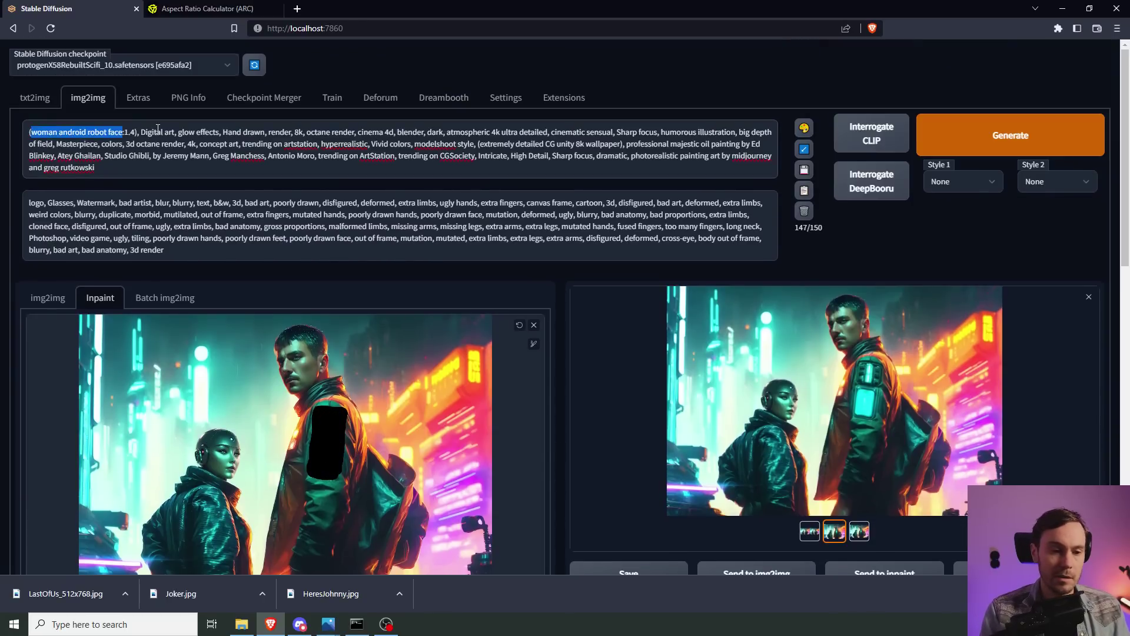
{"action": "key", "text": "ctrl+v"}
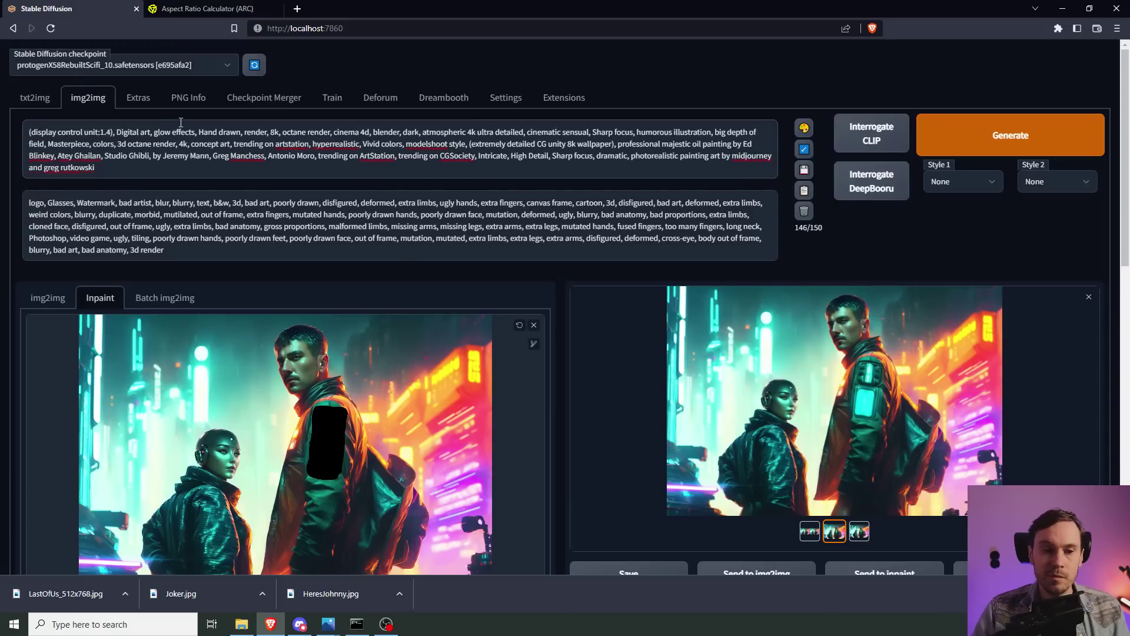
{"action": "scroll", "coordinate": [653, 393], "scroll_direction": "down", "scroll_amount": 7}
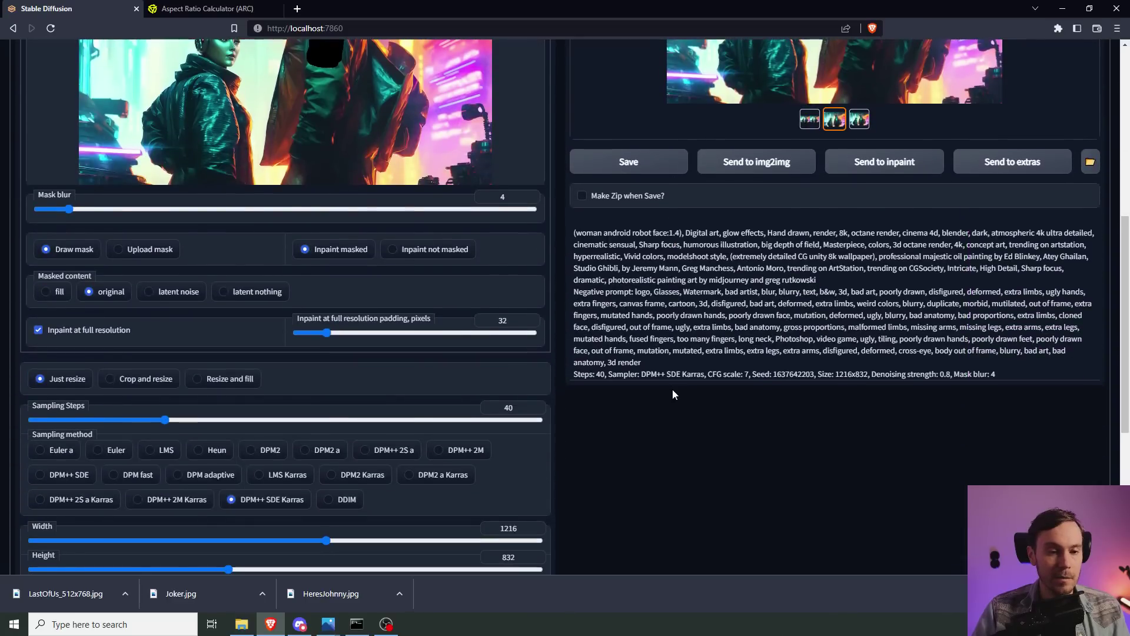
{"action": "scroll", "coordinate": [672, 390], "scroll_direction": "down", "scroll_amount": 5}
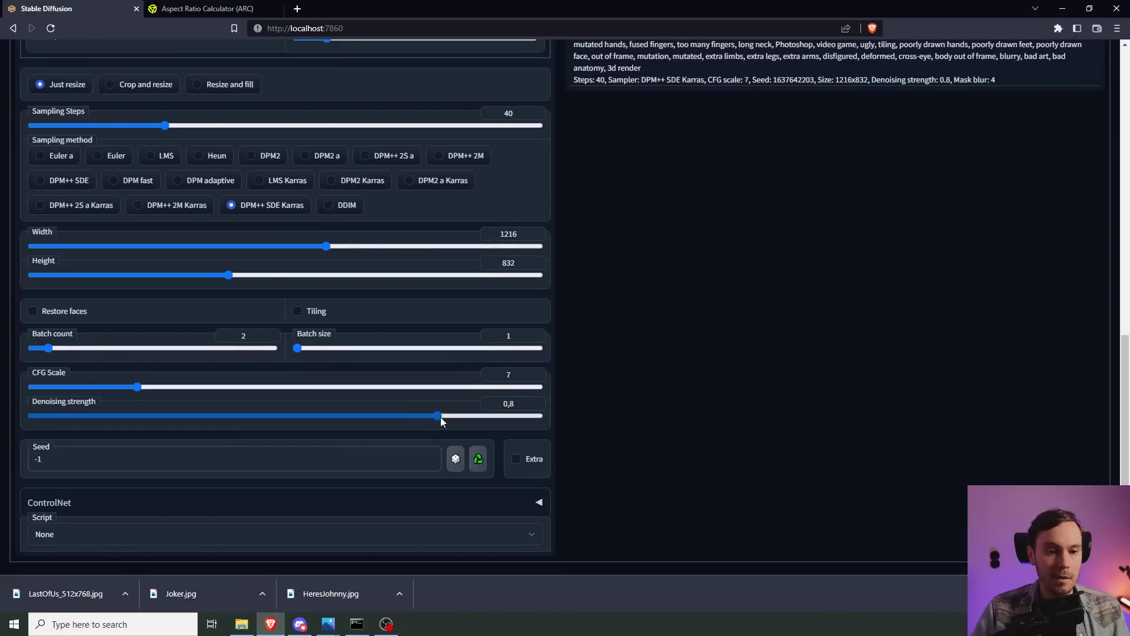
{"action": "left_click_drag", "start_coordinate": [437, 415], "coordinate": [335, 421]}
{"action": "scroll", "coordinate": [802, 383], "scroll_direction": "up", "scroll_amount": 10}
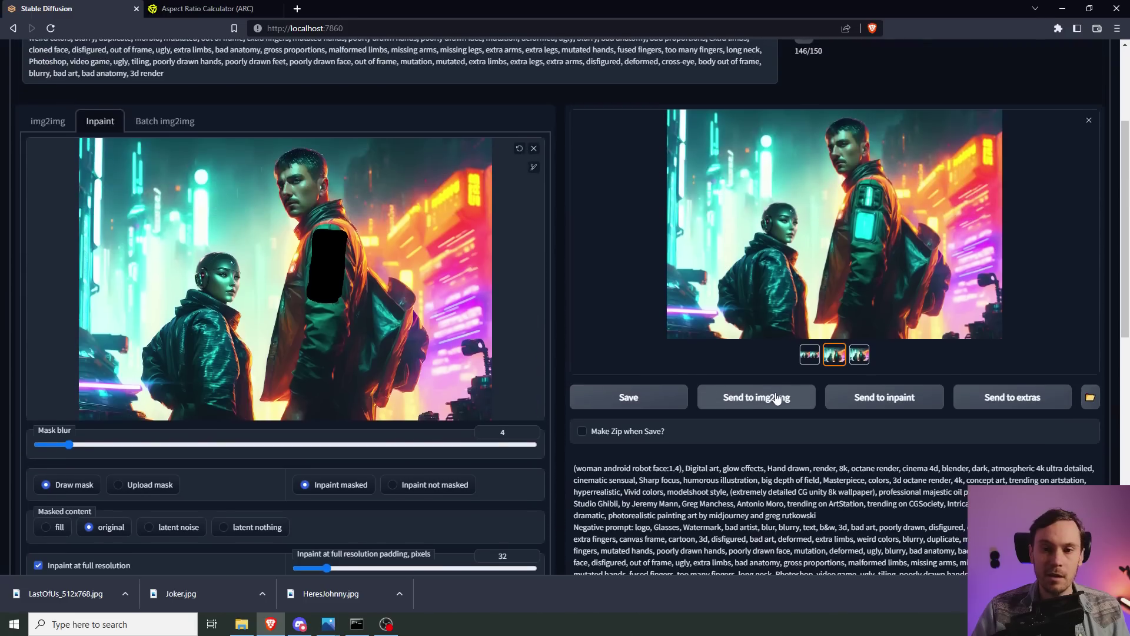
{"action": "scroll", "coordinate": [776, 398], "scroll_direction": "up", "scroll_amount": 3}
- Generate the arm-display inpaint, then view the result full-size and in the photo viewer
{"action": "left_click", "coordinate": [936, 131]}
{"action": "scroll", "coordinate": [883, 334], "scroll_direction": "down", "scroll_amount": 1}
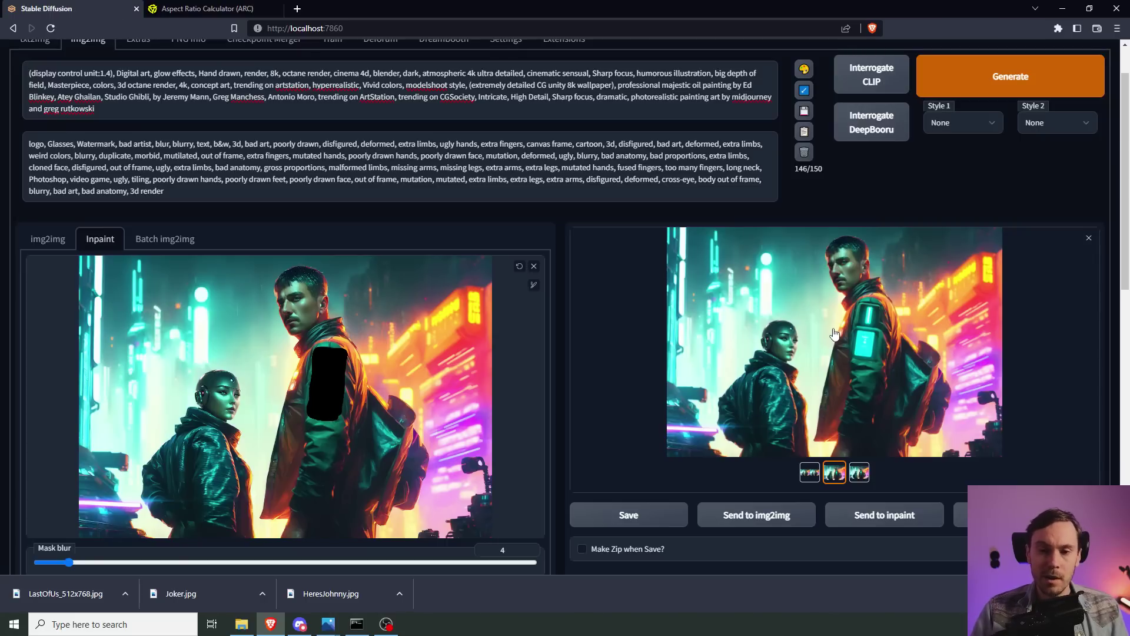
{"action": "left_click", "coordinate": [835, 334]}
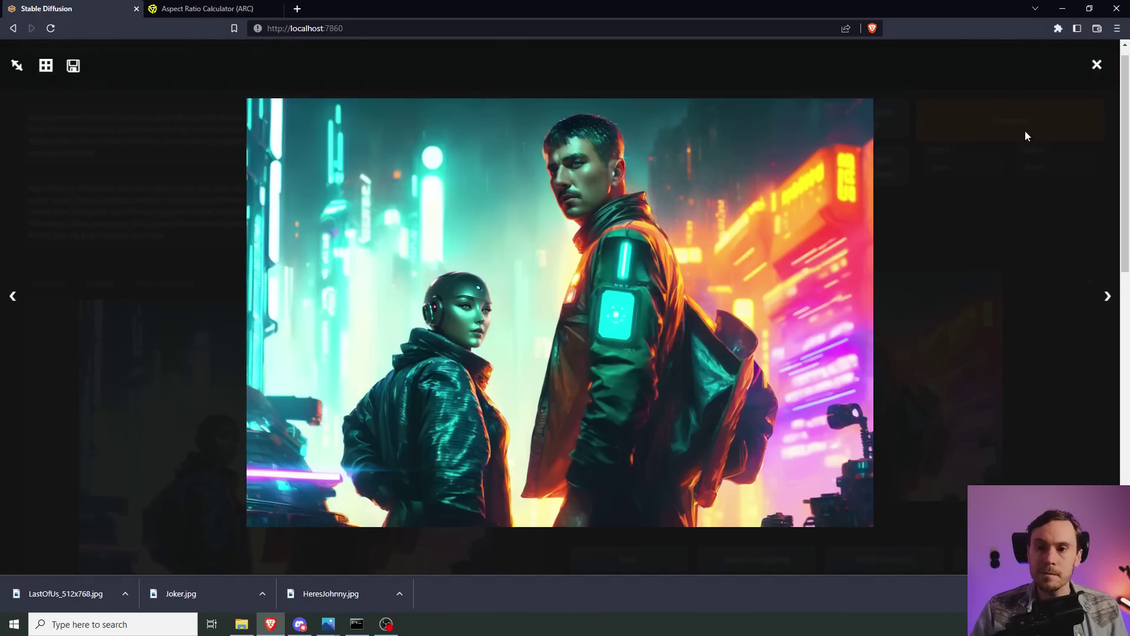
{"action": "key", "text": "alt+Tab"}
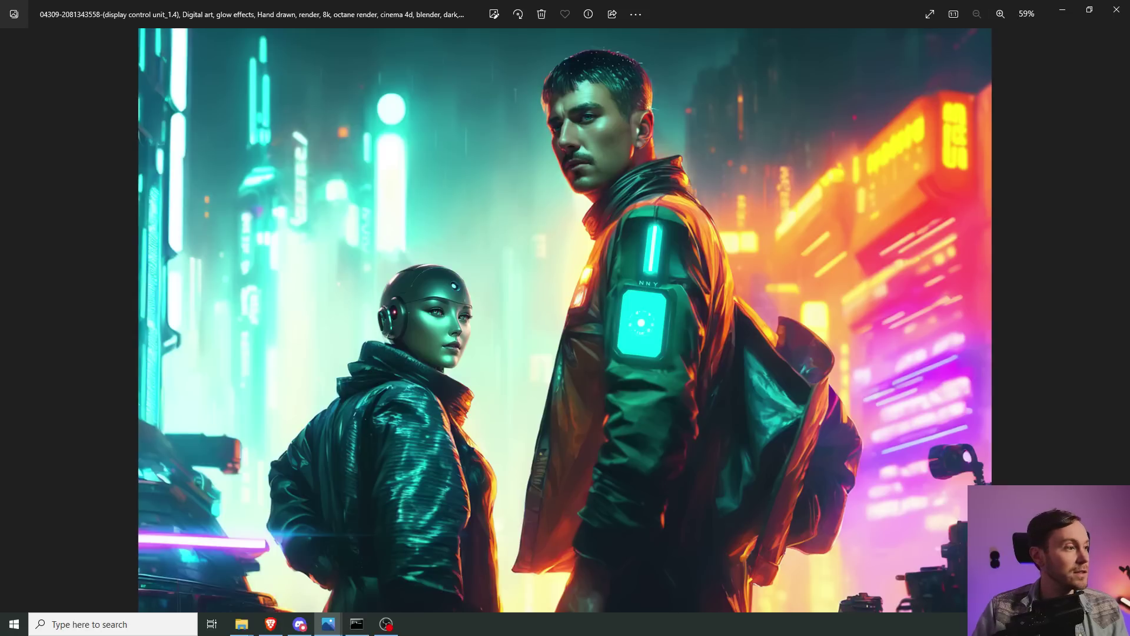
{"action": "key", "text": "super+e"}
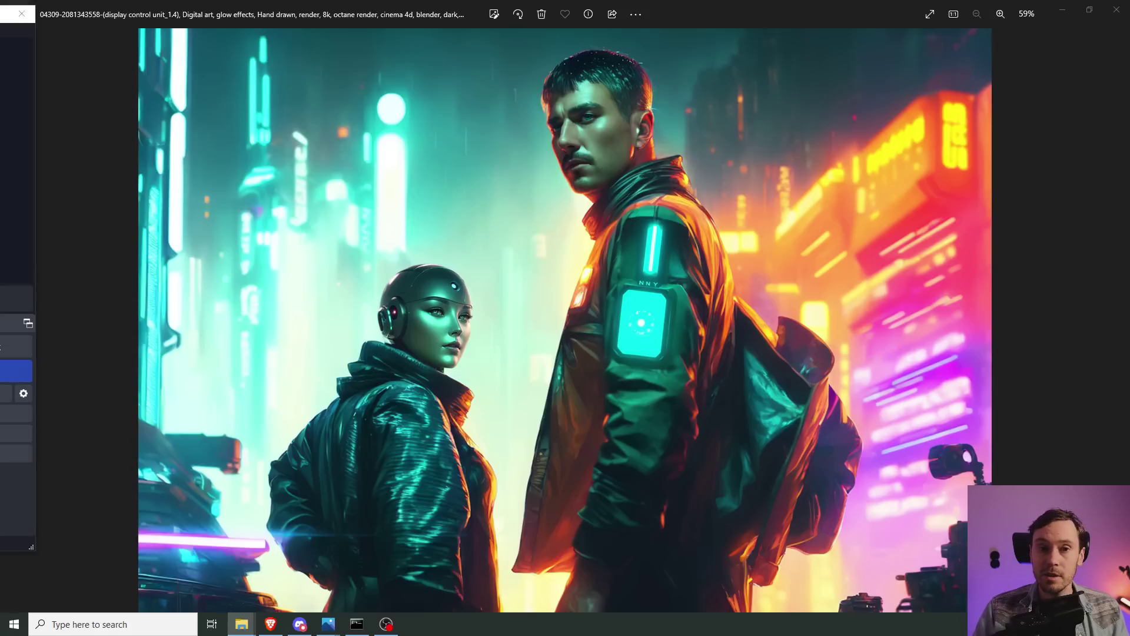
{"action": "left_click", "coordinate": [1036, 27]}
{"action": "left_click", "coordinate": [1001, 14]}
{"action": "left_click", "coordinate": [1001, 14]}
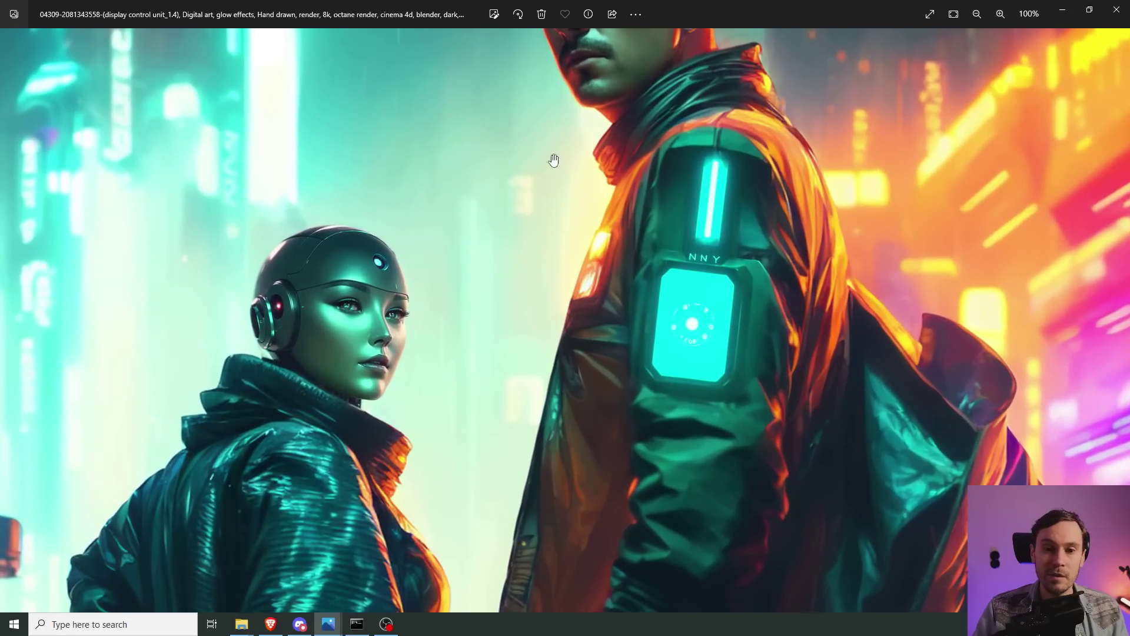
{"action": "left_click_drag", "start_coordinate": [560, 151], "coordinate": [523, 309]}
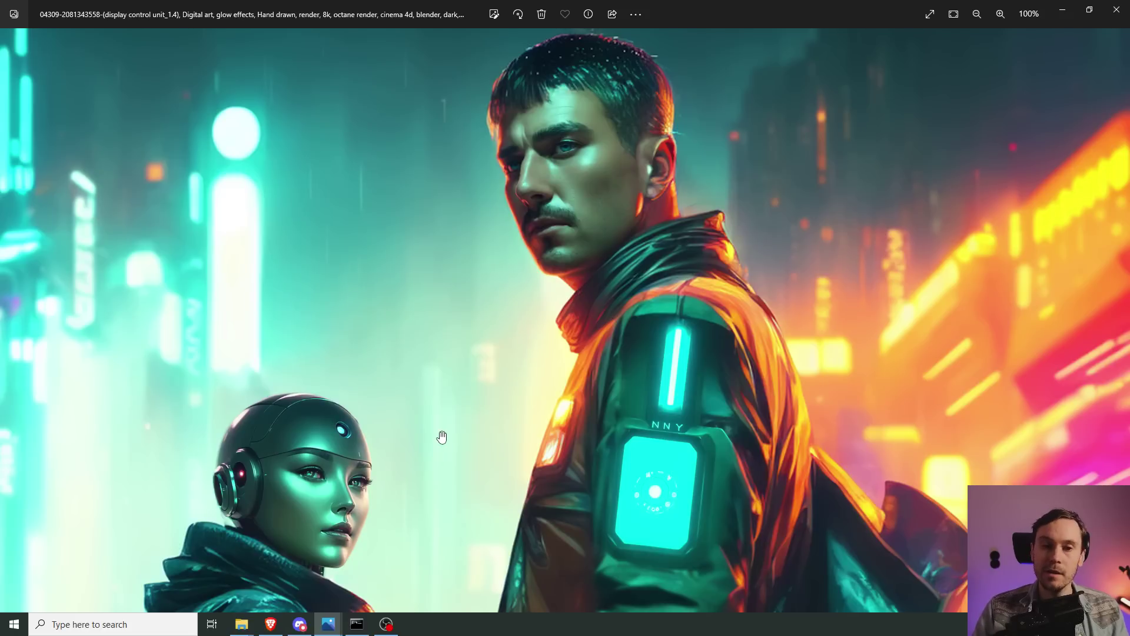
{"action": "scroll", "coordinate": [451, 442], "scroll_direction": "down", "scroll_amount": 3}
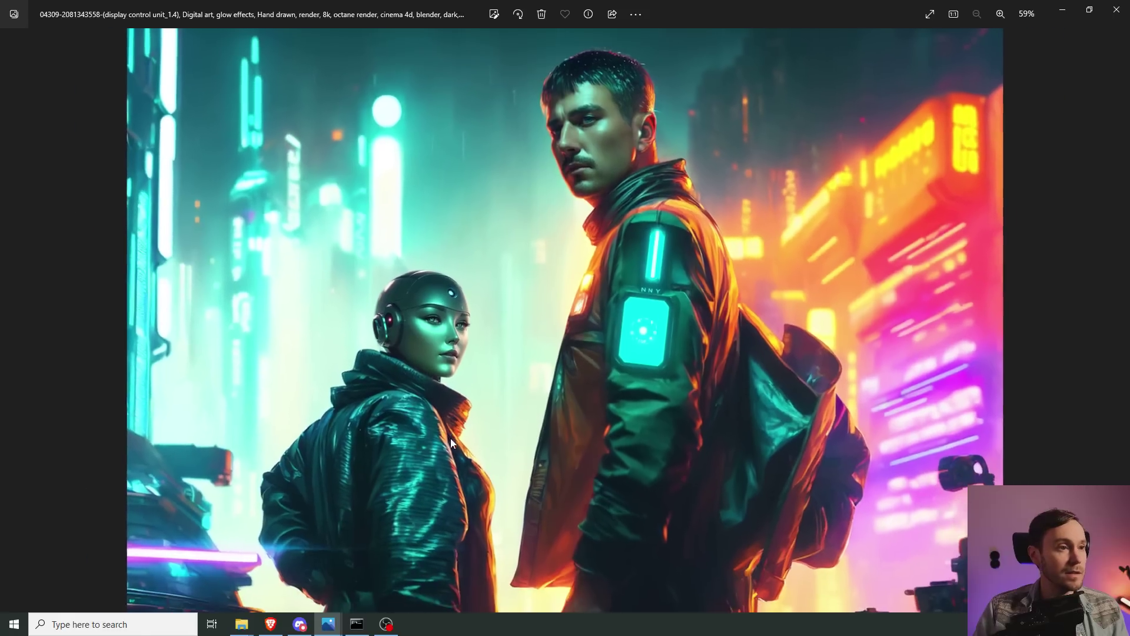